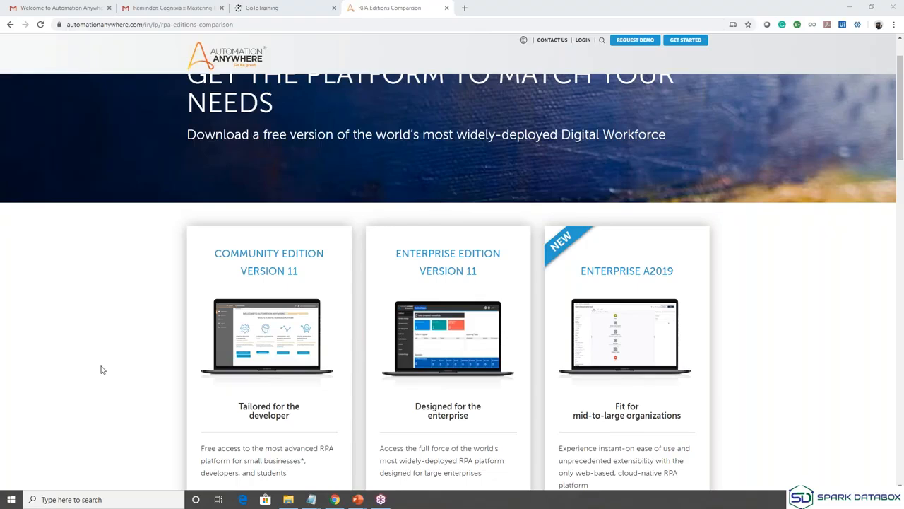
Scroll down the editions comparison table to the Community, Enterprise and A2019 sign-up forms.
scroll(101, 369, "down", 2)
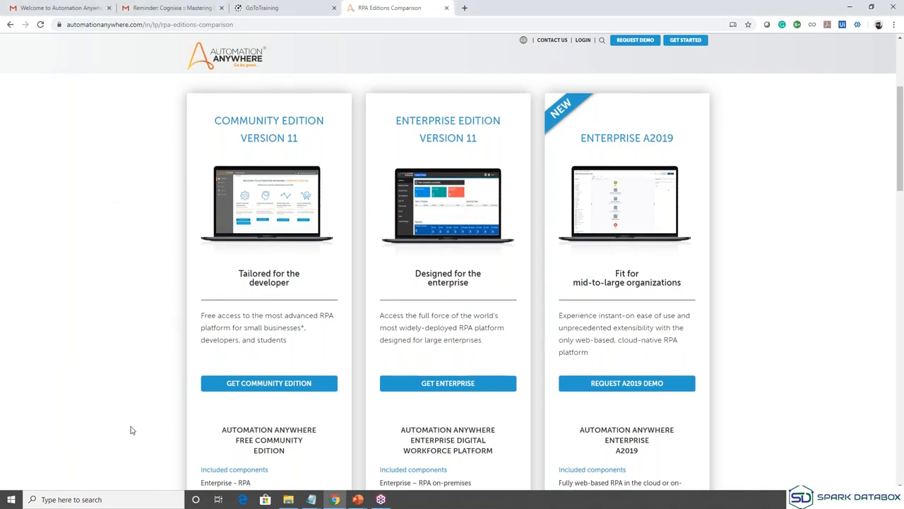
scroll(131, 430, "down", 3)
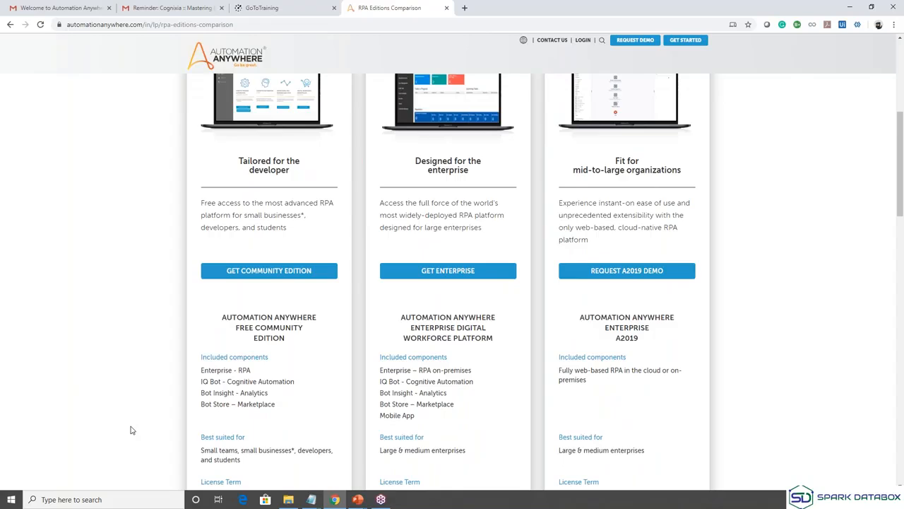
scroll(131, 430, "down", 1)
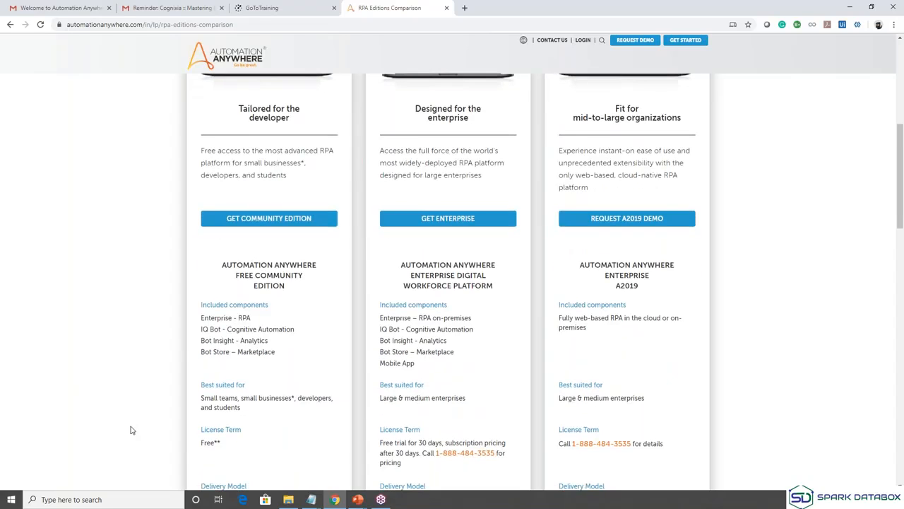
scroll(131, 428, "down", 1)
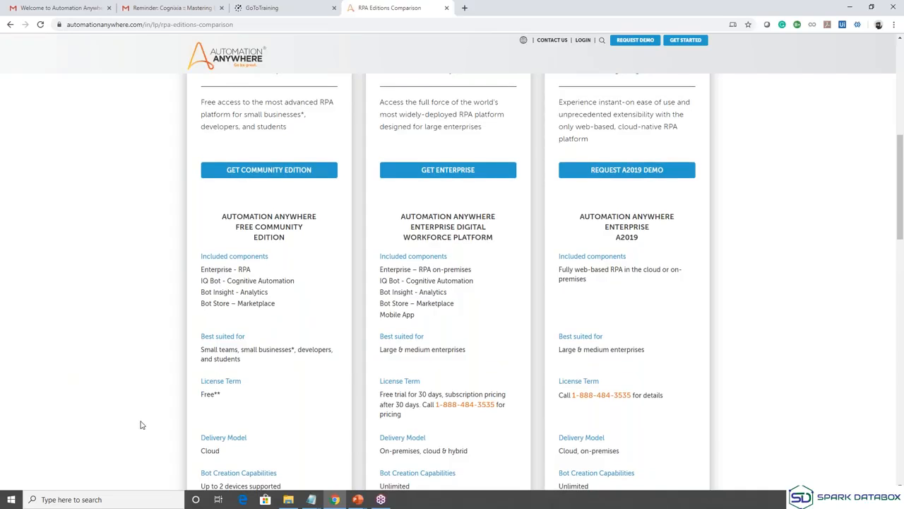
scroll(141, 425, "down", 2)
scroll(140, 425, "down", 3)
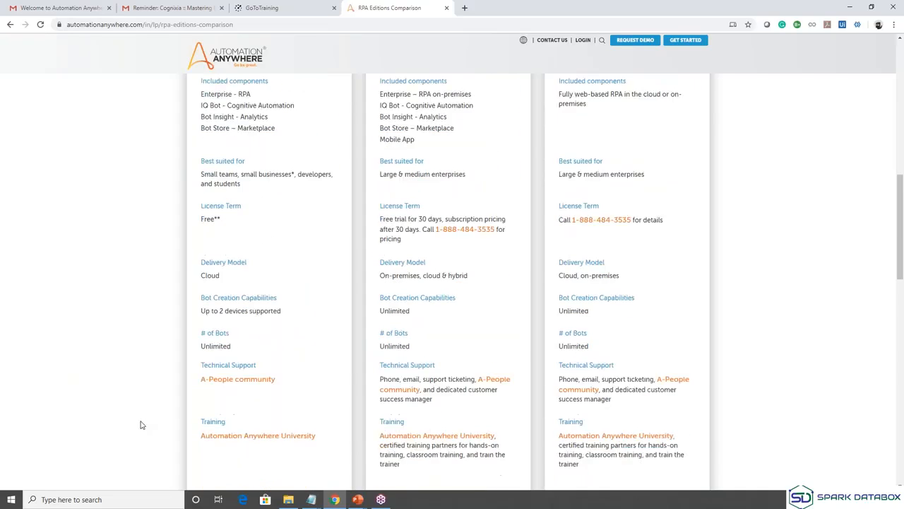
scroll(141, 424, "down", 2)
scroll(141, 425, "down", 2)
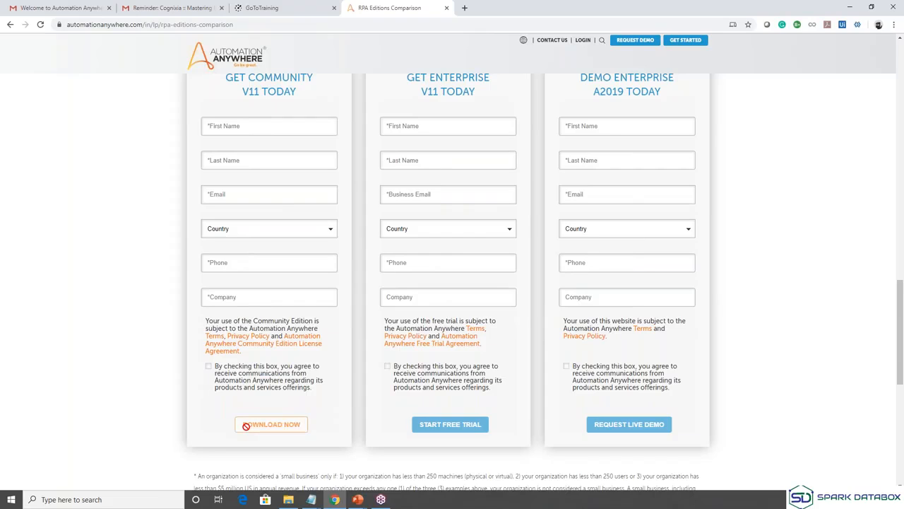
Enter the user's first and last name in the Community V11 sign-up form.
left_click(241, 128)
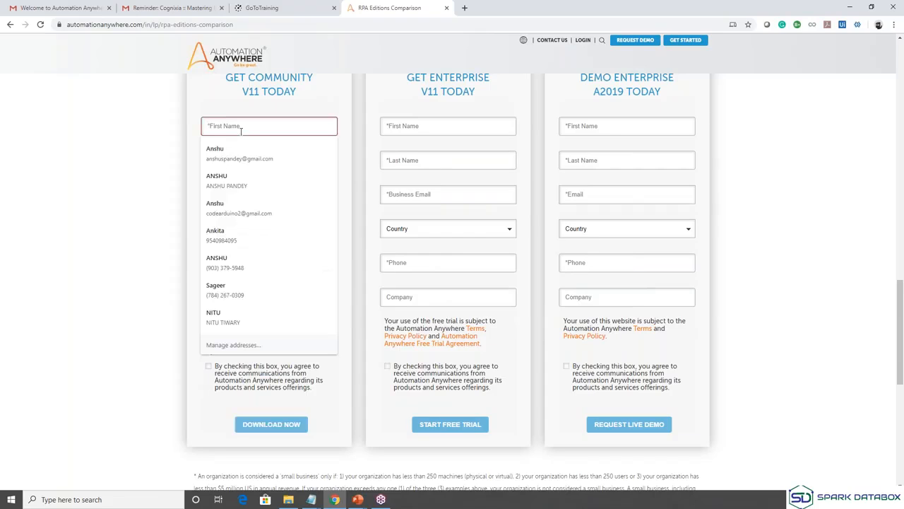
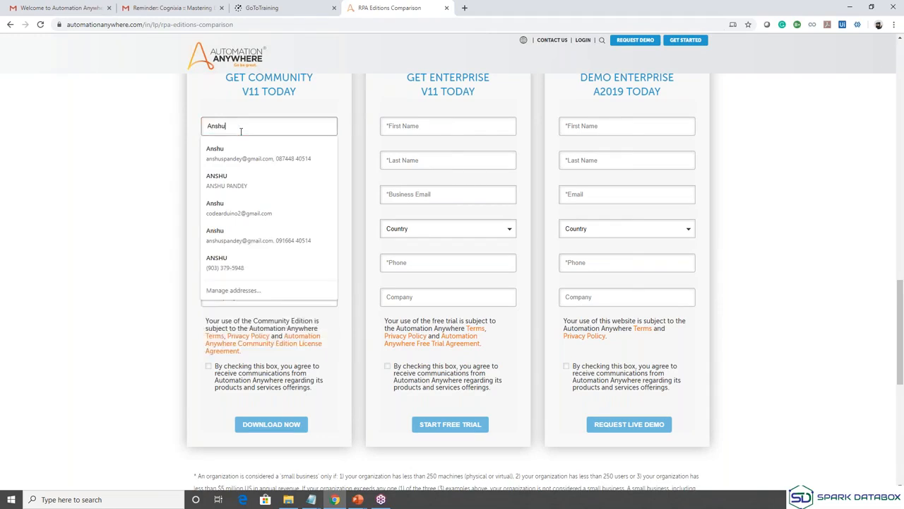
key("Tab")
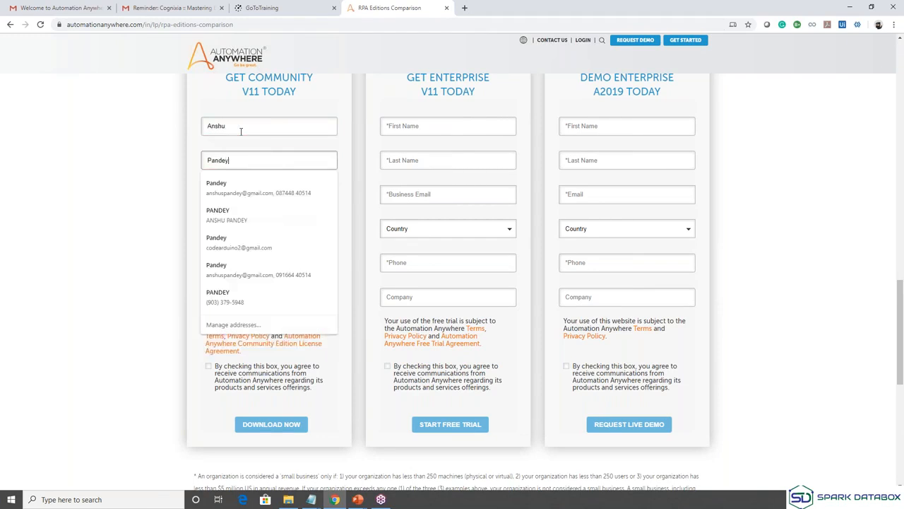
key("Tab")
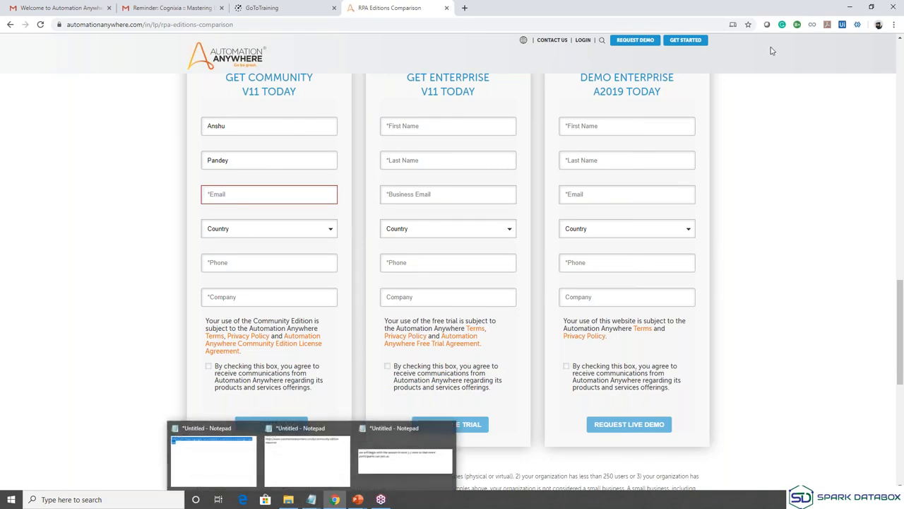
Bring up the Notepad window holding the saved Resource Center link.
left_click(771, 95)
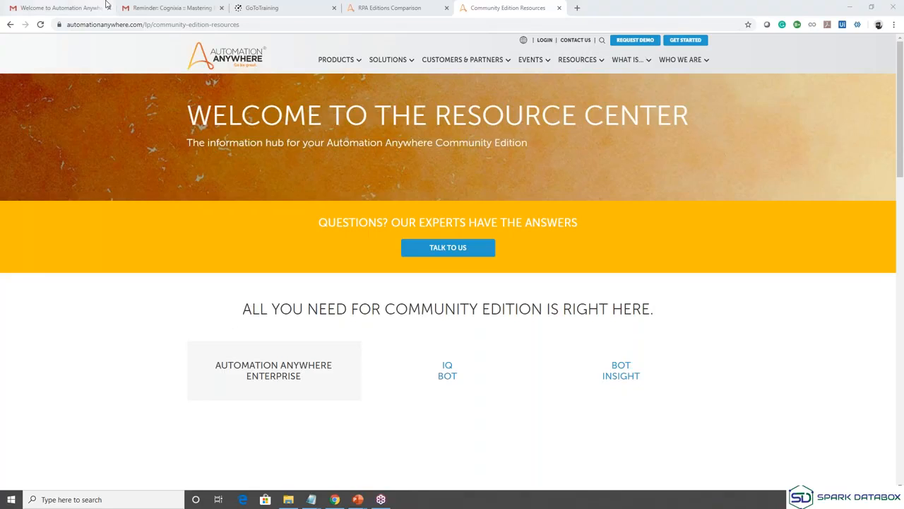
left_click(74, 5)
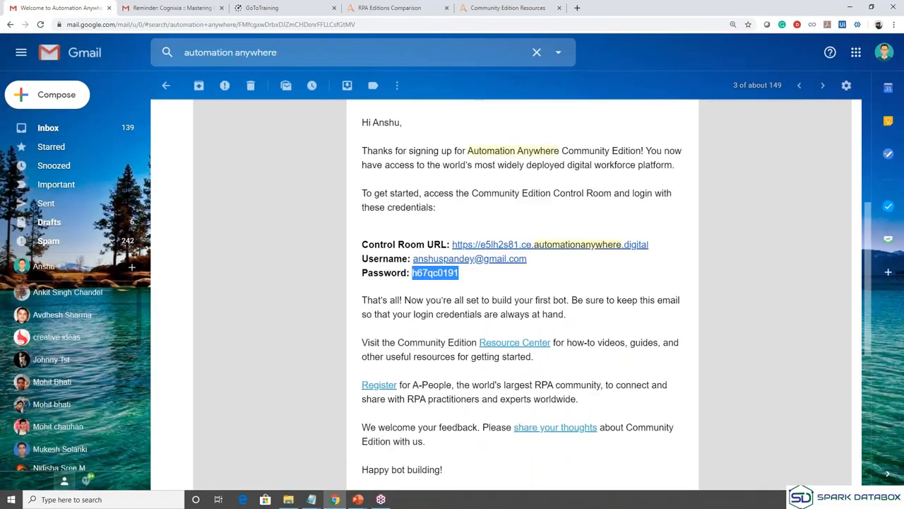
scroll(523, 282, "up", 3)
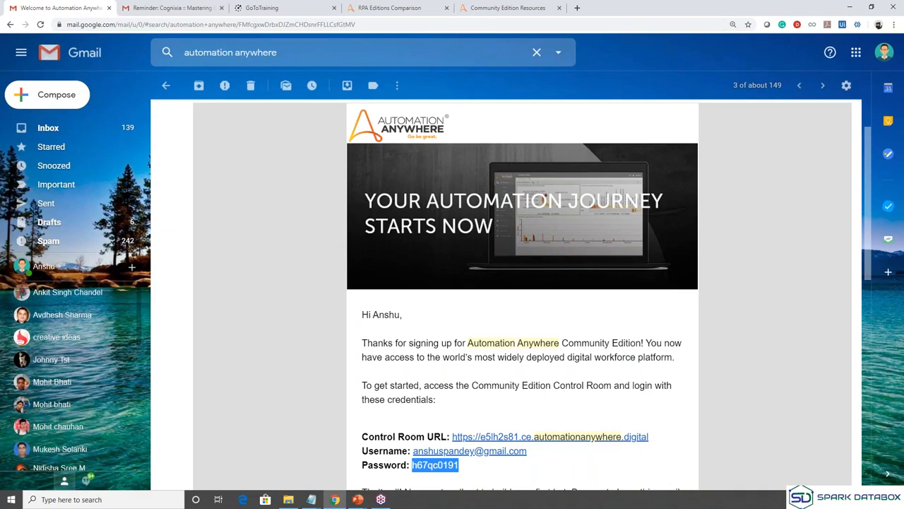
scroll(522, 283, "up", 1)
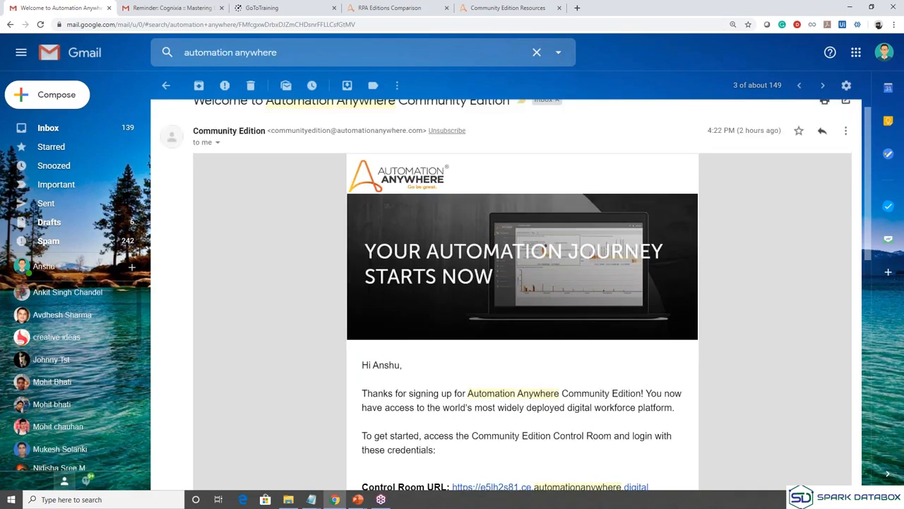
scroll(450, 301, "down", 4)
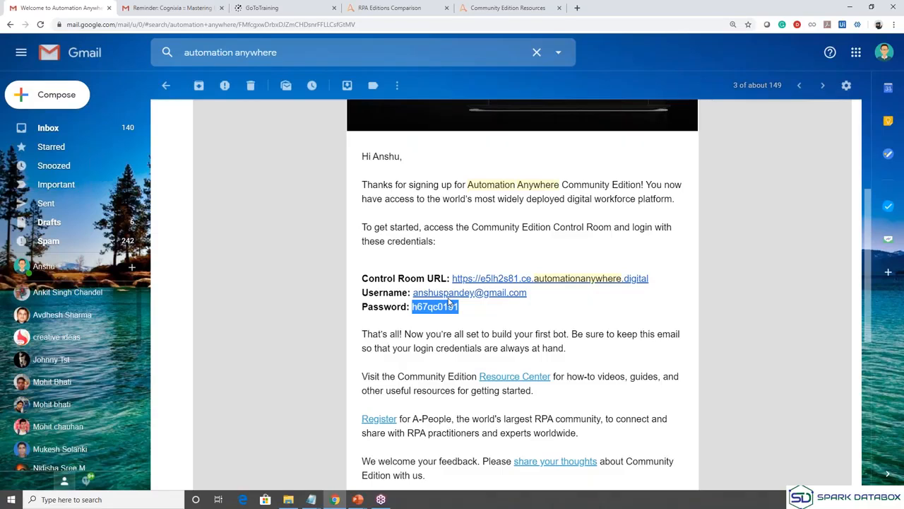
left_click(770, 95)
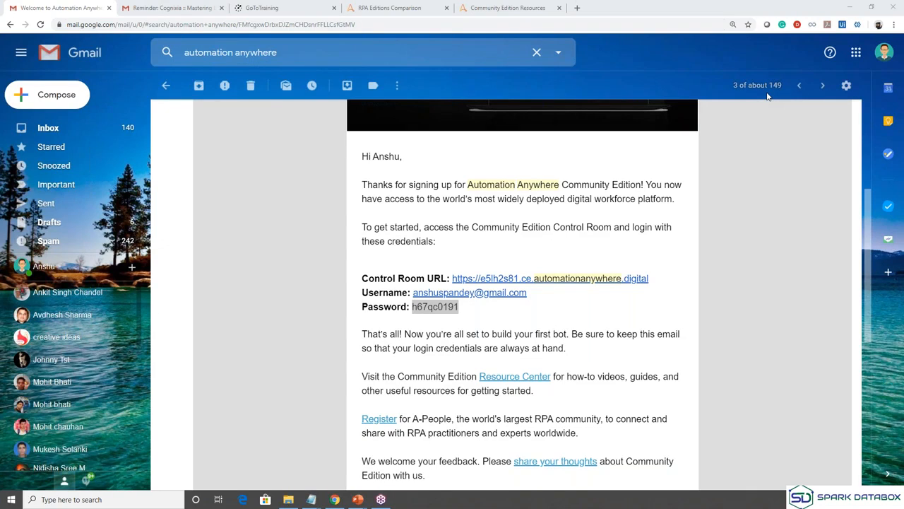
left_click(569, 293)
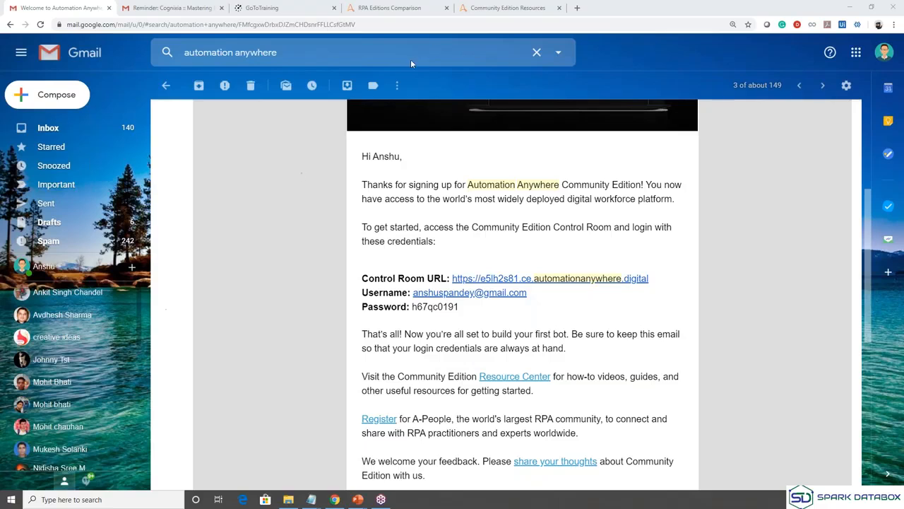
left_click(476, 9)
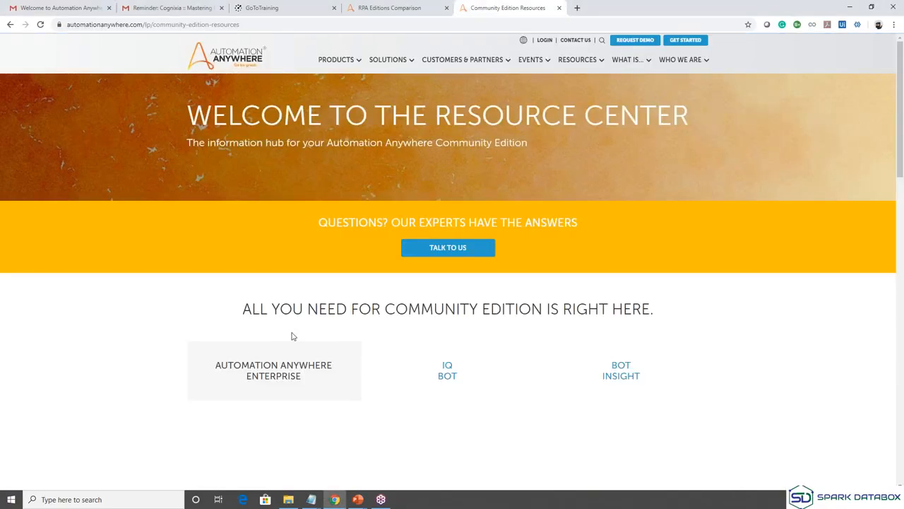
Scroll through the Community Edition Resource Center page.
scroll(294, 331, "down", 1)
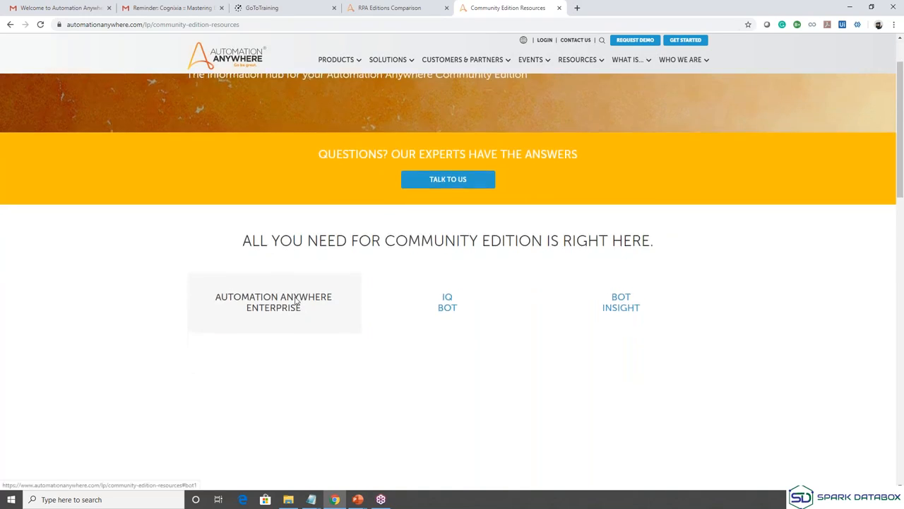
scroll(296, 301, "down", 2)
scroll(297, 301, "down", 1)
scroll(328, 39, "up", 3)
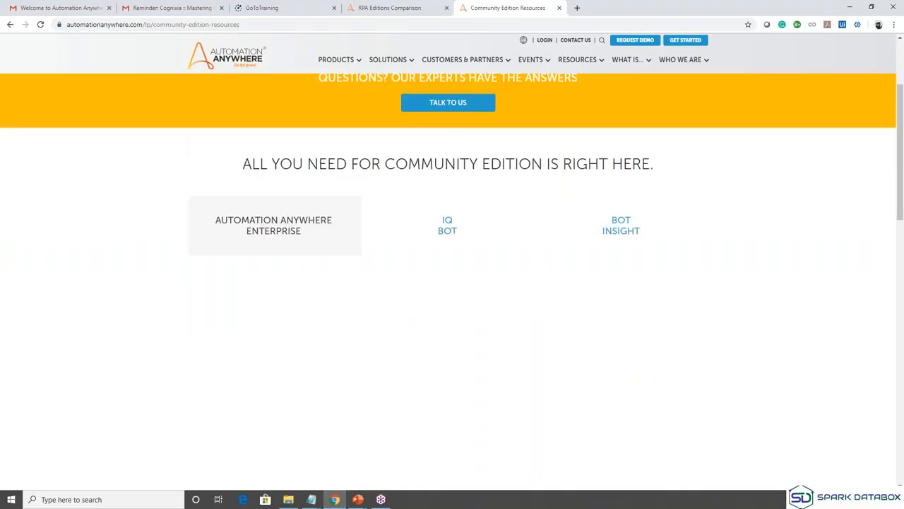
Glance at the editions comparison sign-up form, then return to the Gmail welcome email.
left_click(415, 5)
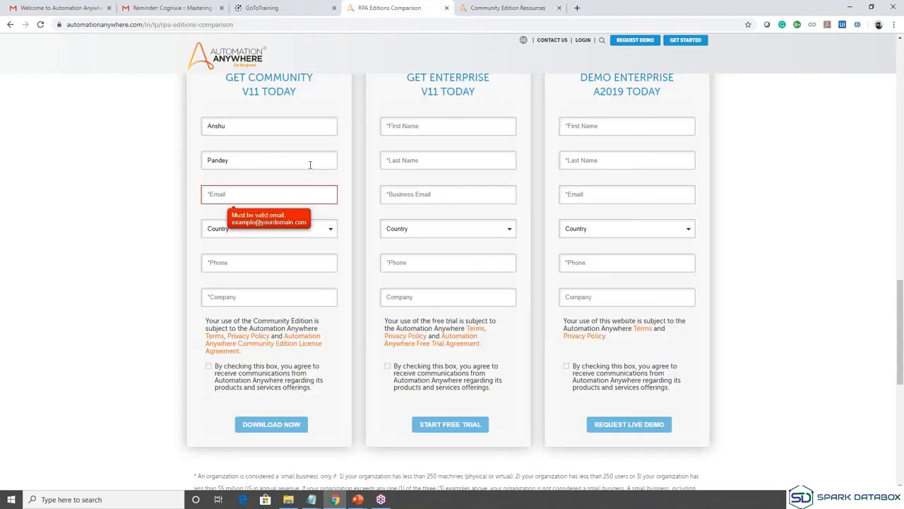
left_click(493, 6)
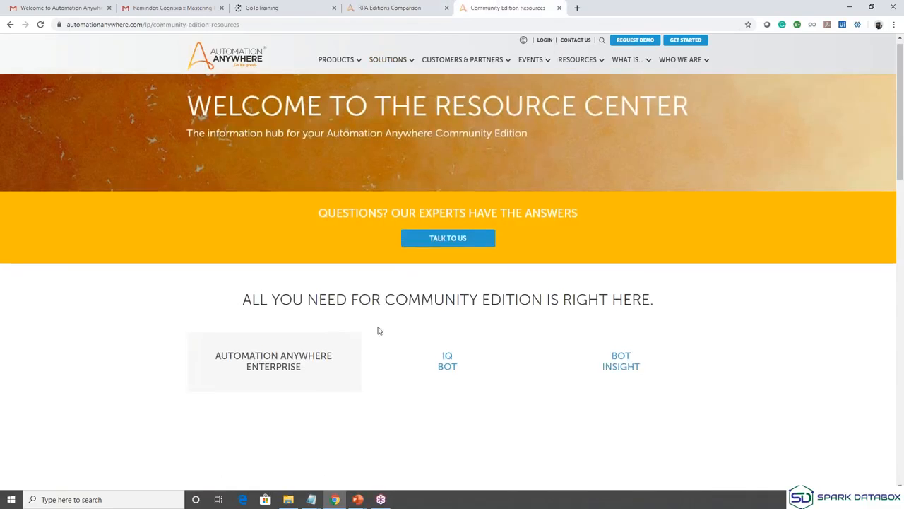
scroll(376, 329, "down", 5)
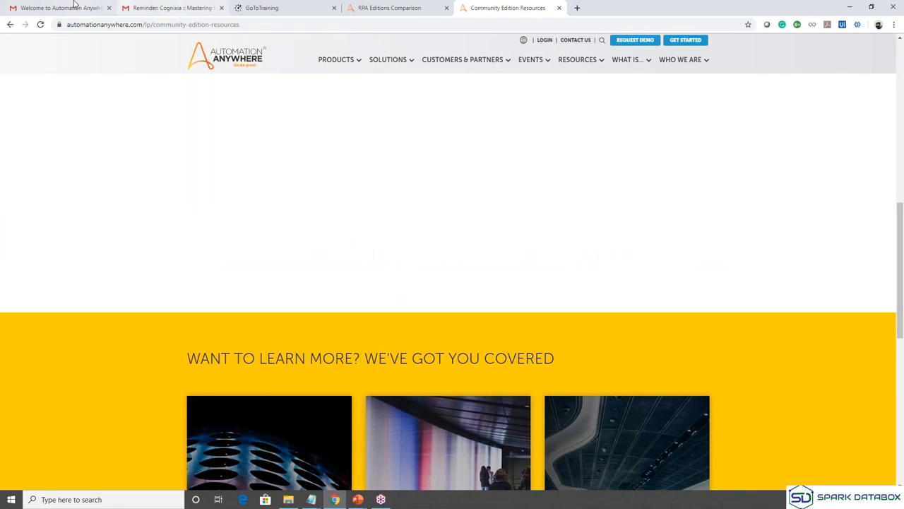
left_click(73, 5)
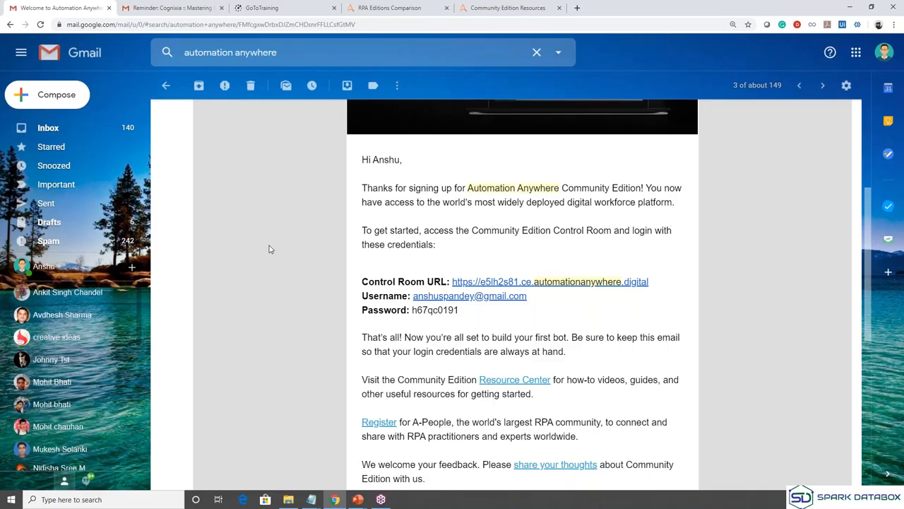
scroll(269, 248, "up", 3)
left_click_drag(194, 119, 511, 118)
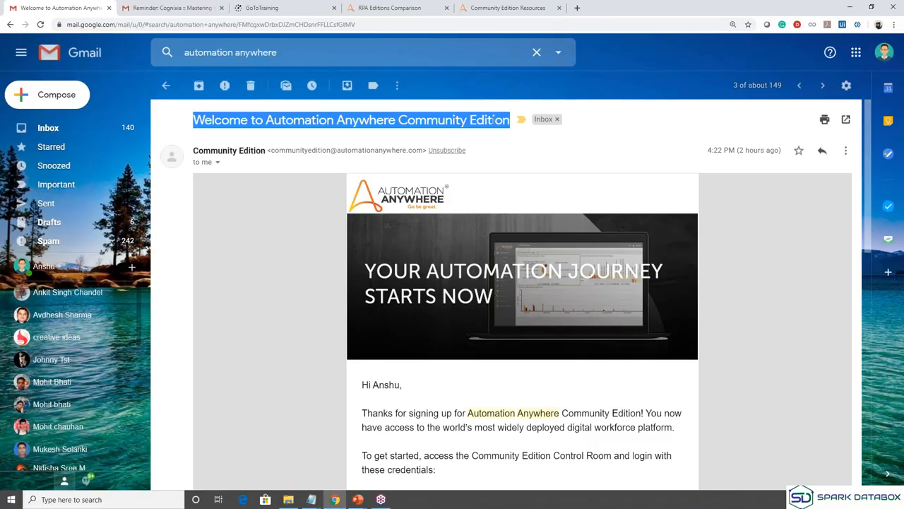
left_click(394, 447)
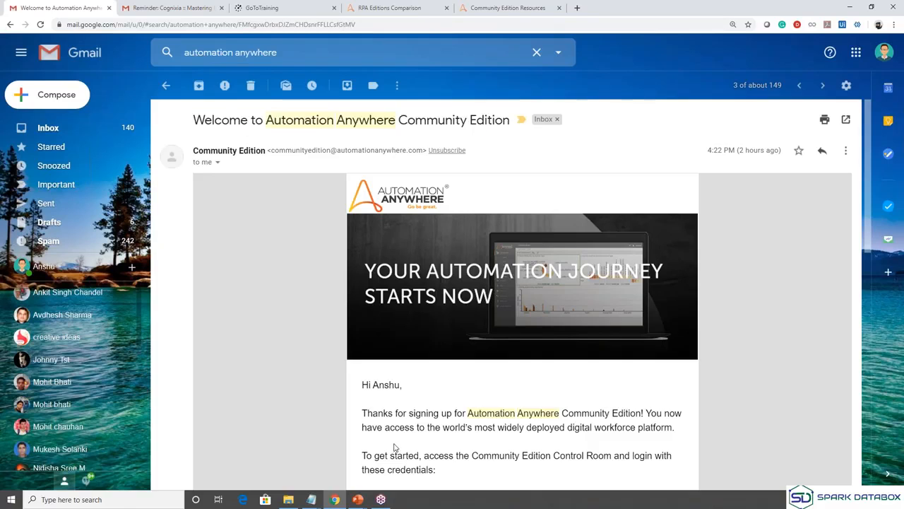
scroll(394, 448, "down", 3)
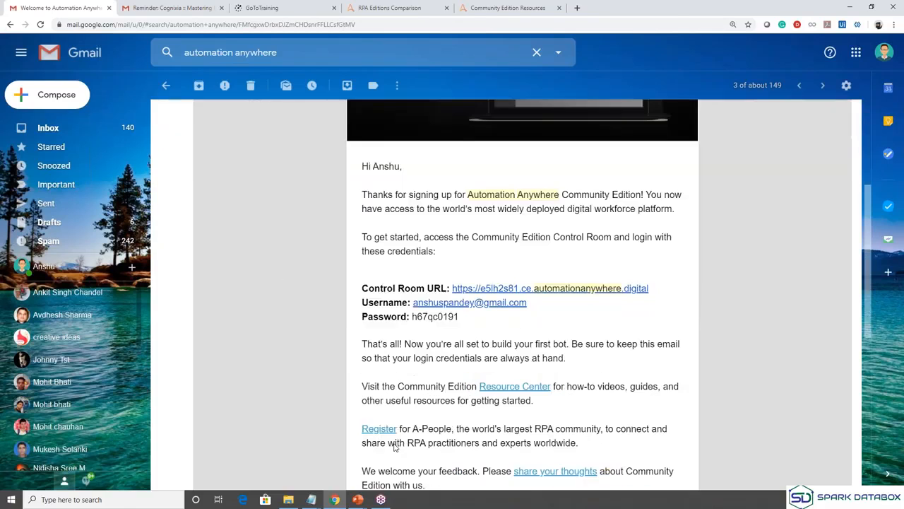
scroll(417, 345, "up", 2)
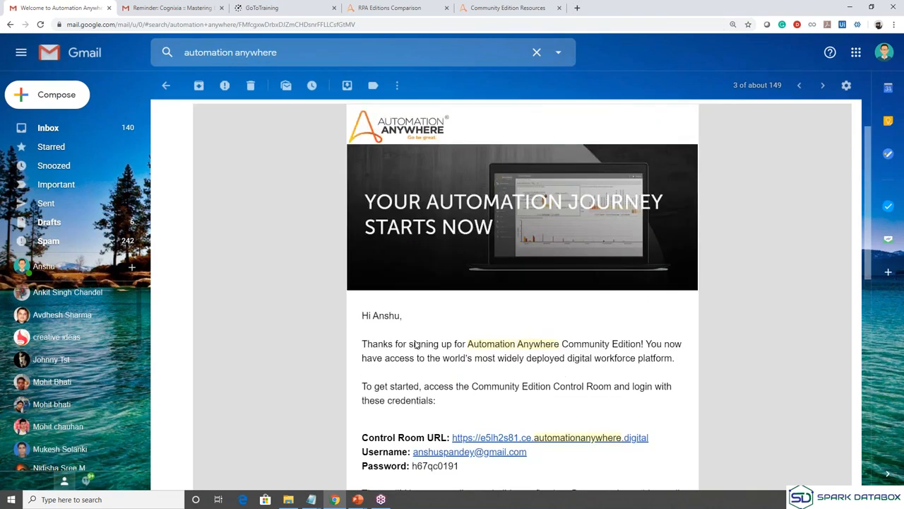
scroll(417, 345, "up", 1)
scroll(417, 345, "down", 1)
scroll(417, 345, "up", 1)
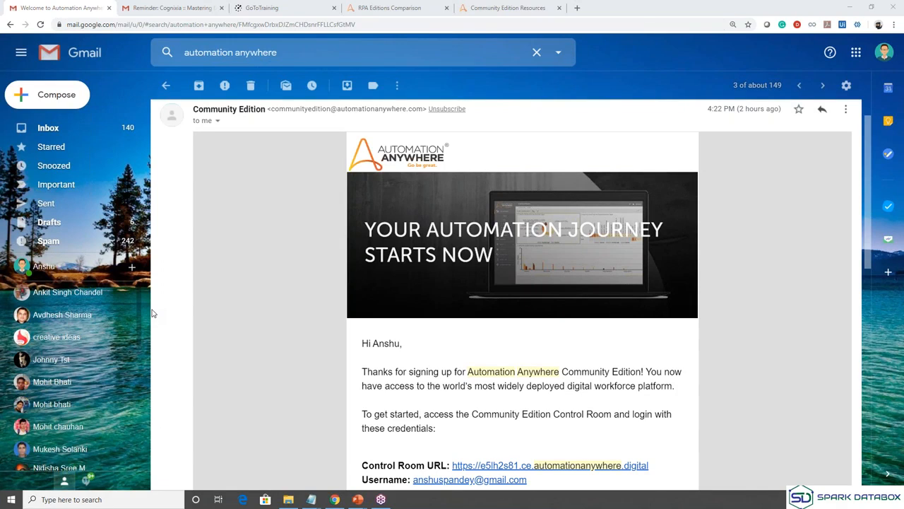
Review the RPA Editions Comparison edition cards and sign-up forms, then return to the welcome email.
left_click(389, 8)
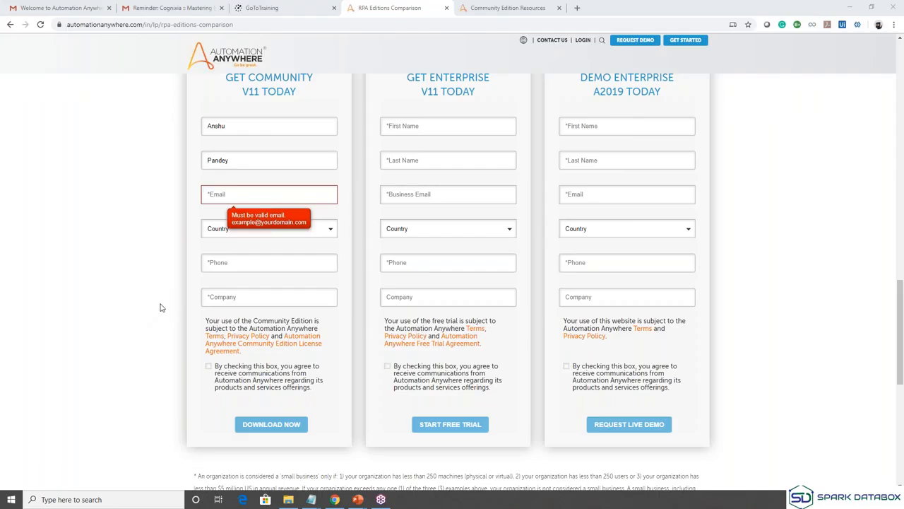
scroll(160, 307, "up", 8)
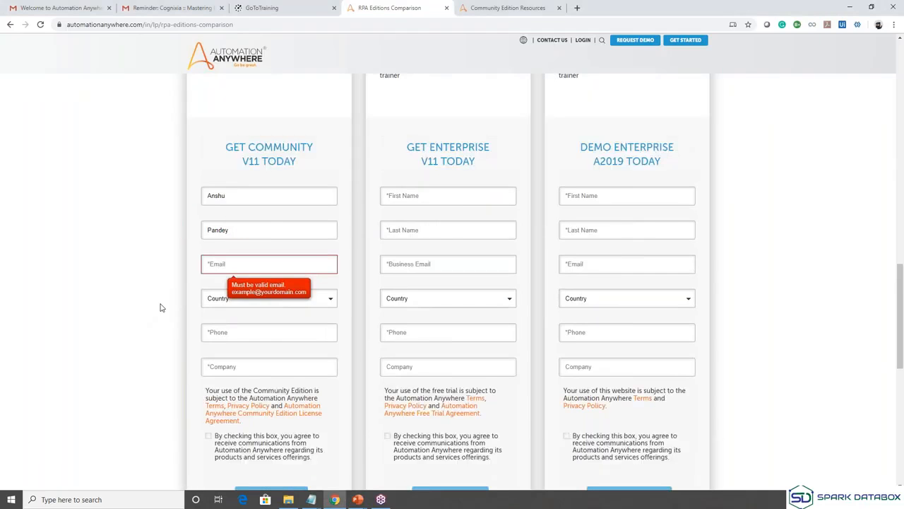
scroll(161, 307, "up", 4)
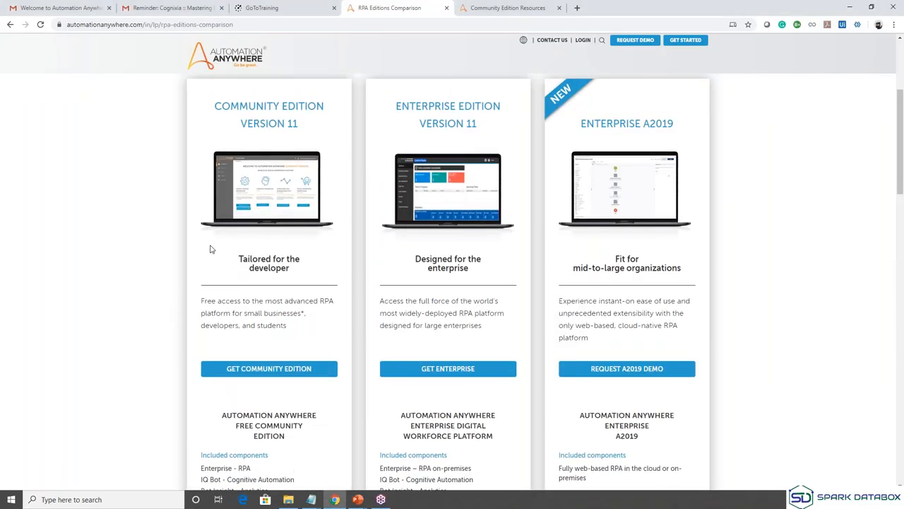
scroll(209, 249, "up", 2)
scroll(209, 249, "up", 1)
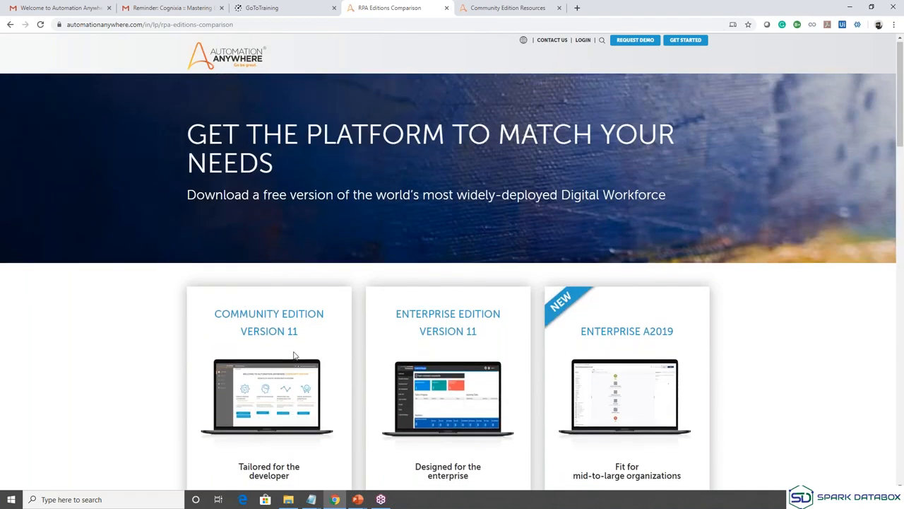
scroll(295, 356, "down", 10)
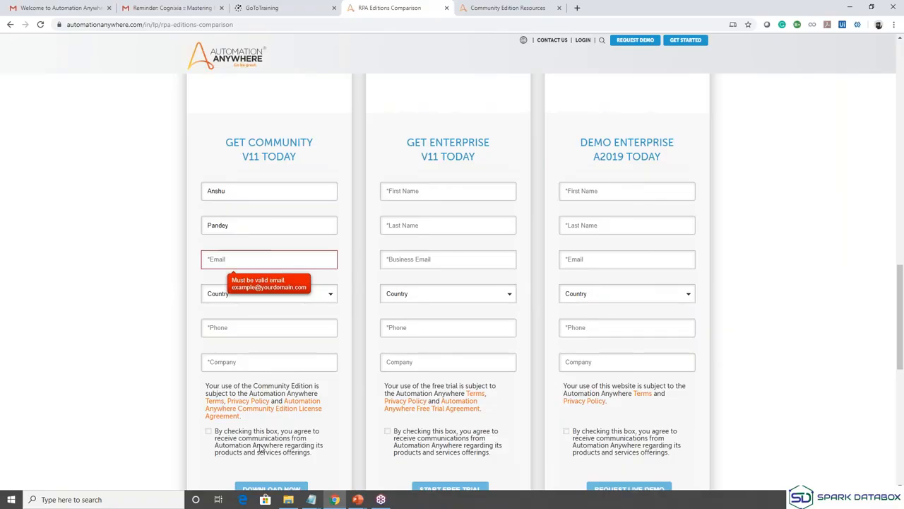
scroll(275, 440, "down", 1)
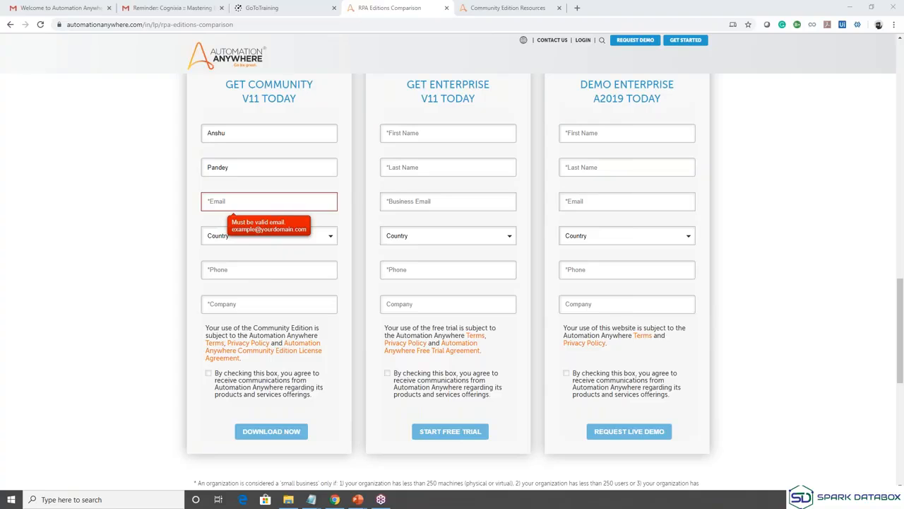
left_click(70, 5)
Open the Control Room URL from the welcome email and log in to Community Edition.
scroll(452, 388, "down", 1)
left_click(480, 393)
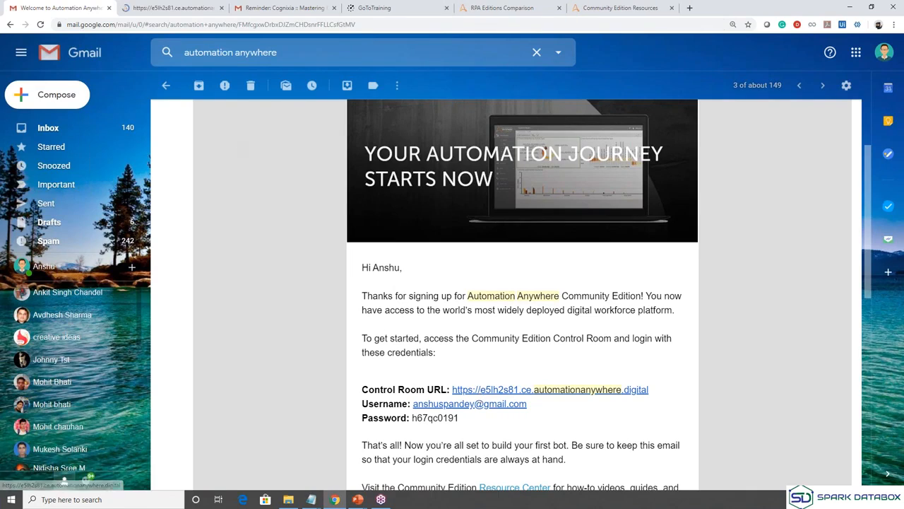
left_click(164, 8)
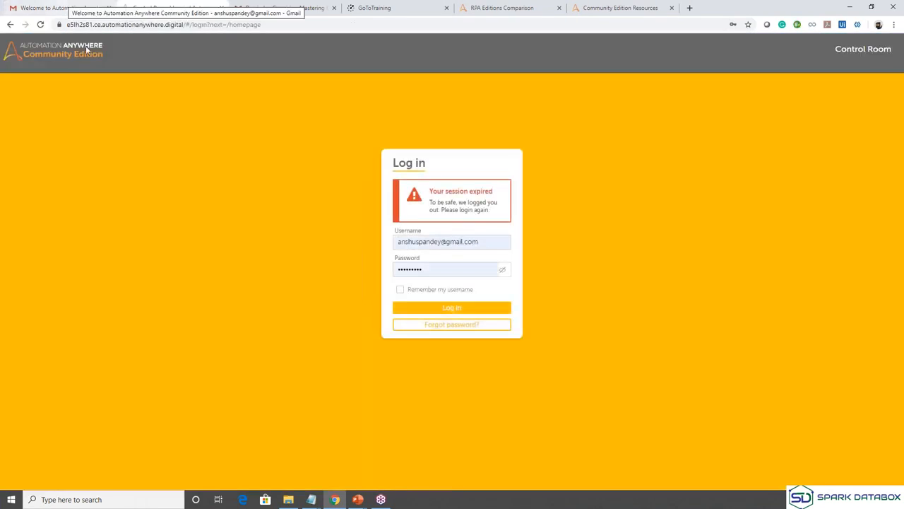
left_click(457, 311)
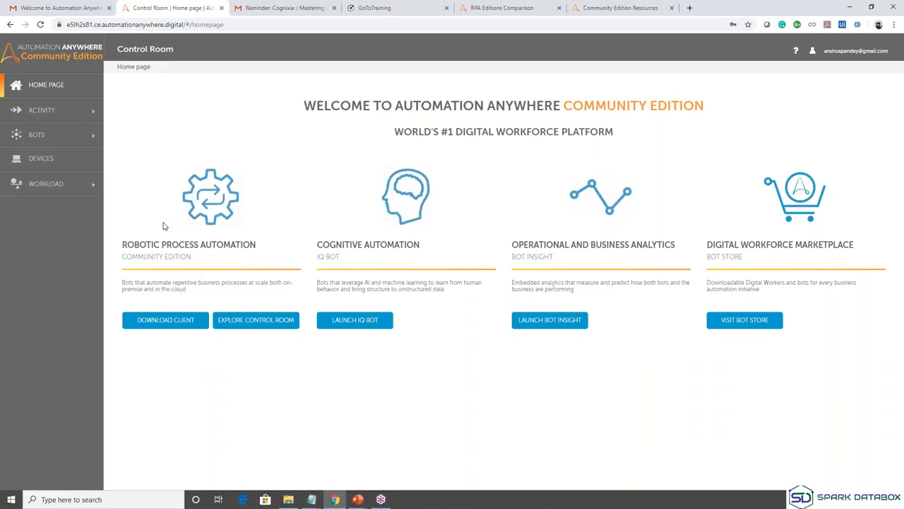
left_click(537, 5)
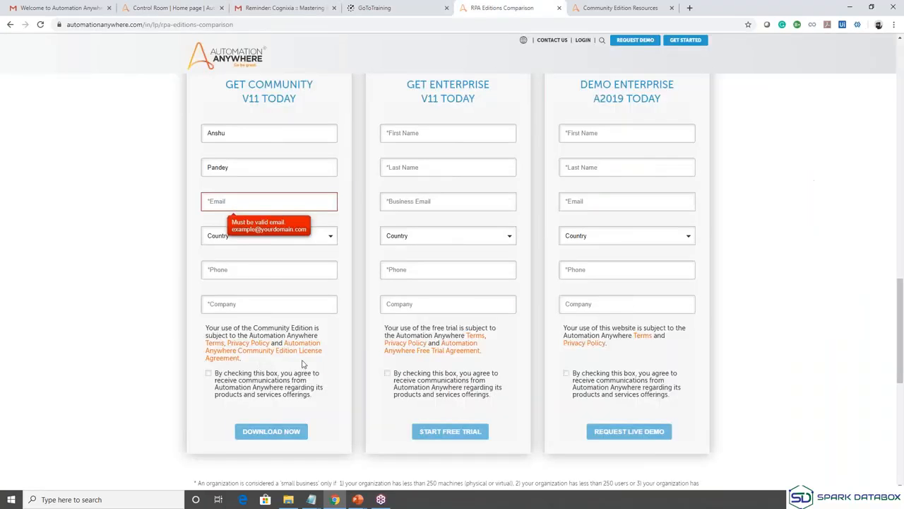
left_click(85, 5)
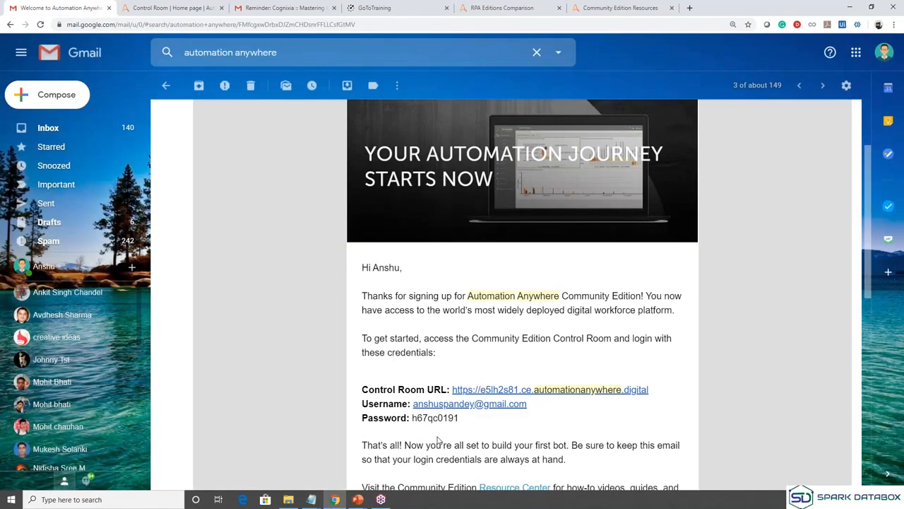
left_click(226, 6)
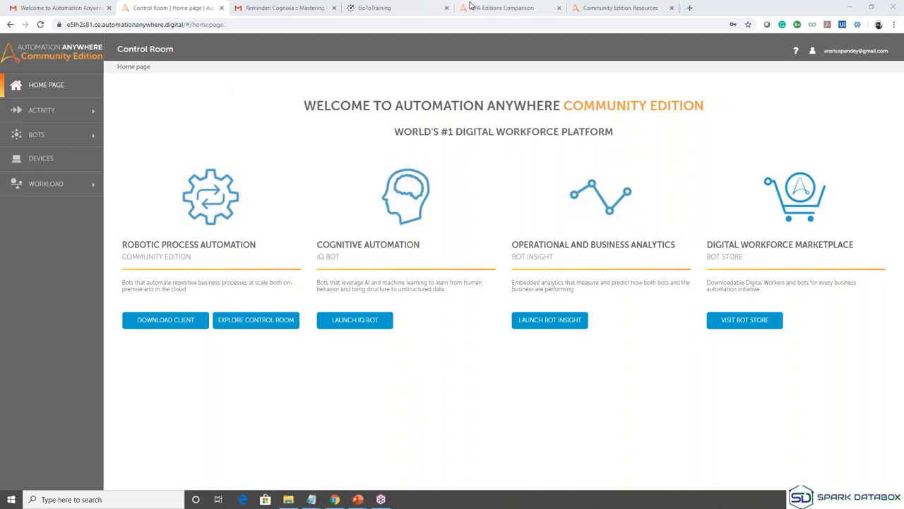
Scroll through the comparison page's banner, edition cards and forms, then return to the Gmail email.
left_click(493, 7)
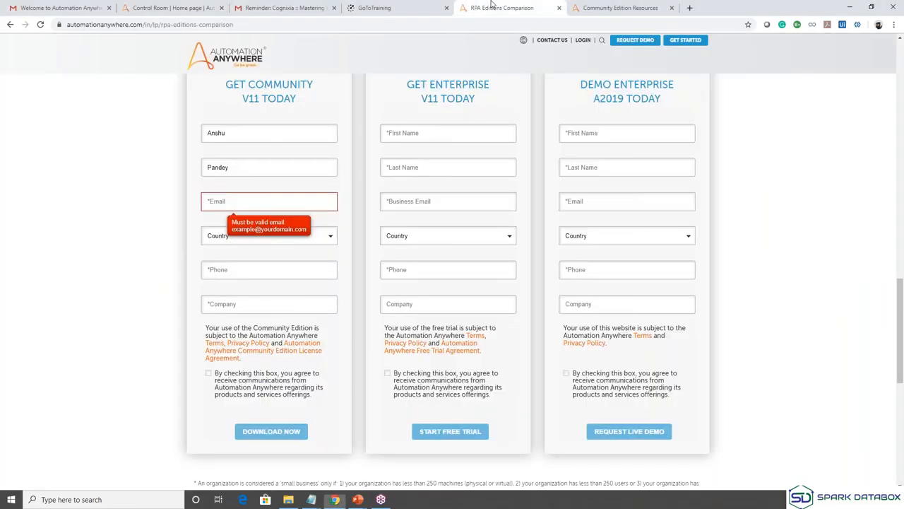
scroll(363, 113, "up", 15)
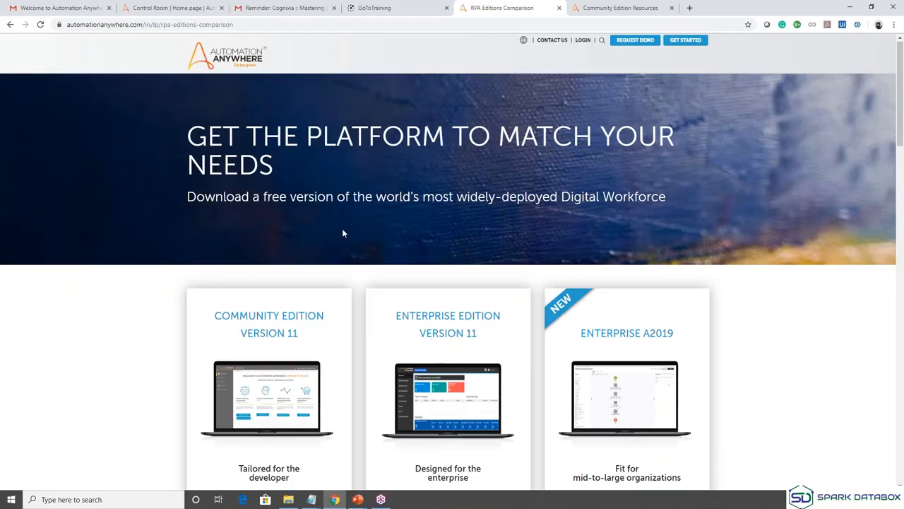
scroll(343, 234, "down", 2)
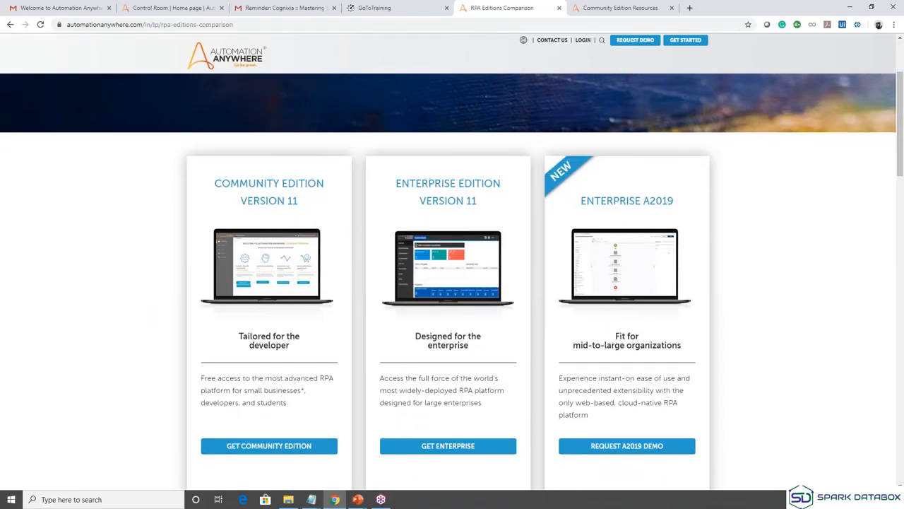
scroll(284, 376, "down", 8)
scroll(285, 375, "down", 2)
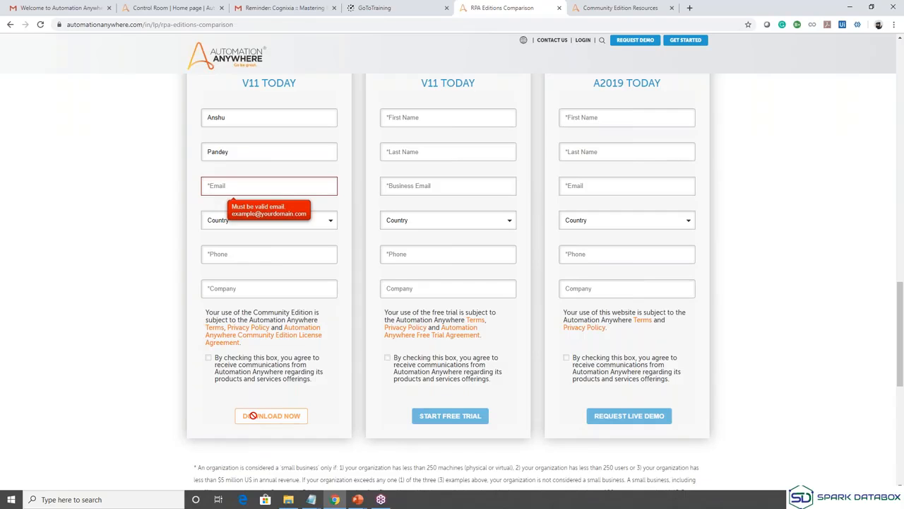
left_click(35, 4)
scroll(338, 266, "up", 2)
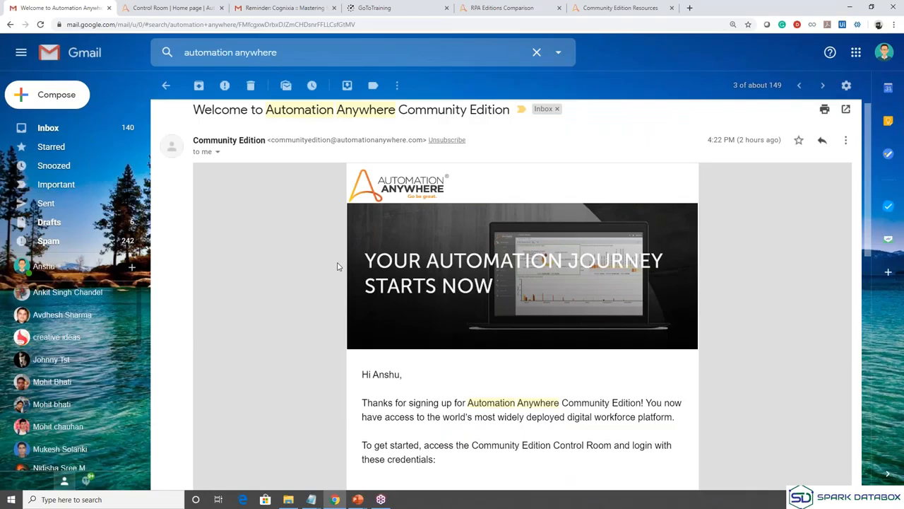
Check the Control Room URL, username and password in the email, then return to Control Room Home.
scroll(493, 124, "up", 1)
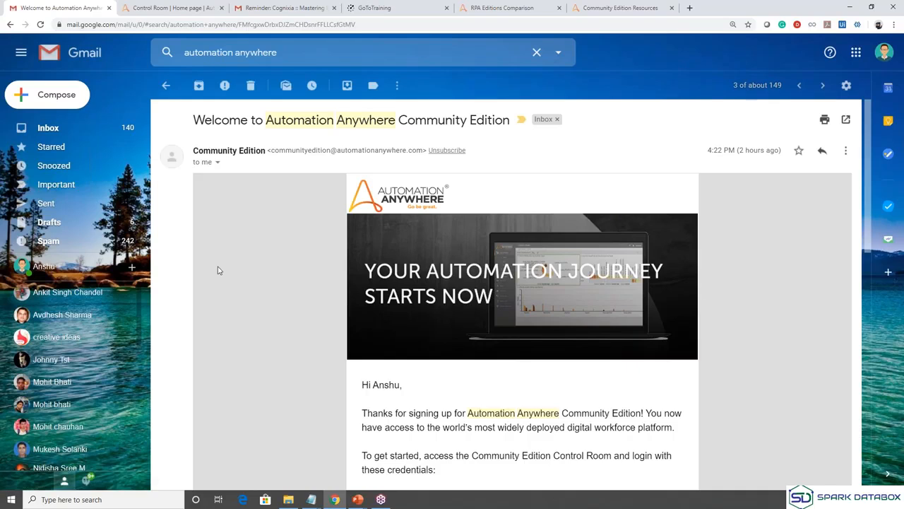
scroll(296, 395, "down", 2)
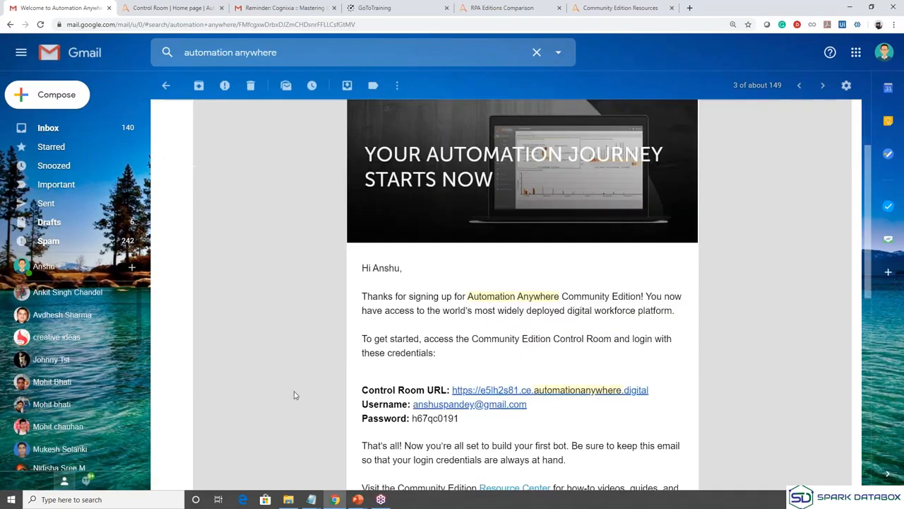
left_click(195, 7)
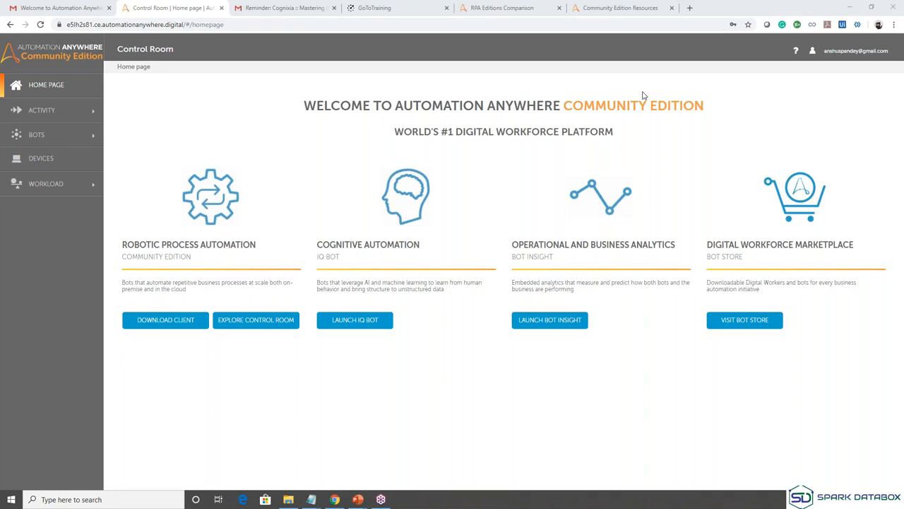
Switch between email tabs and select the Welcome to Automation Anywhere email's subject line.
key("ctrl+Tab")
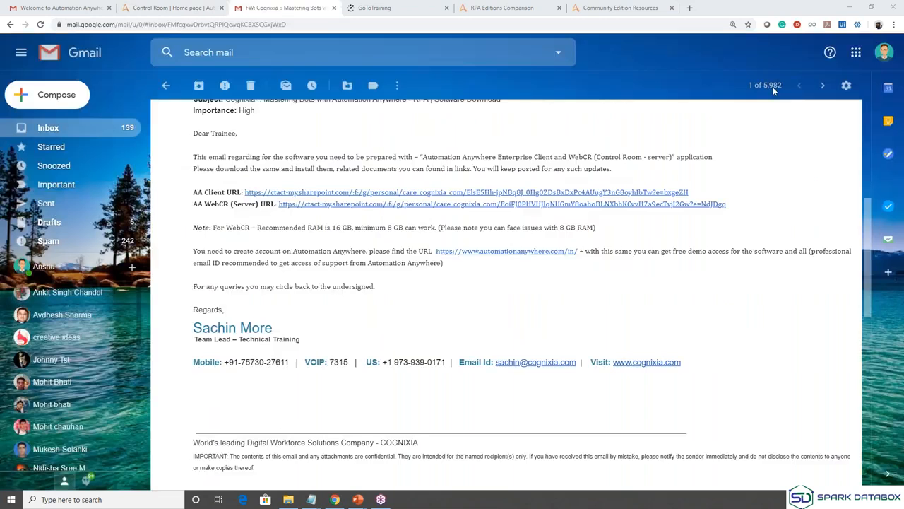
left_click(290, 209)
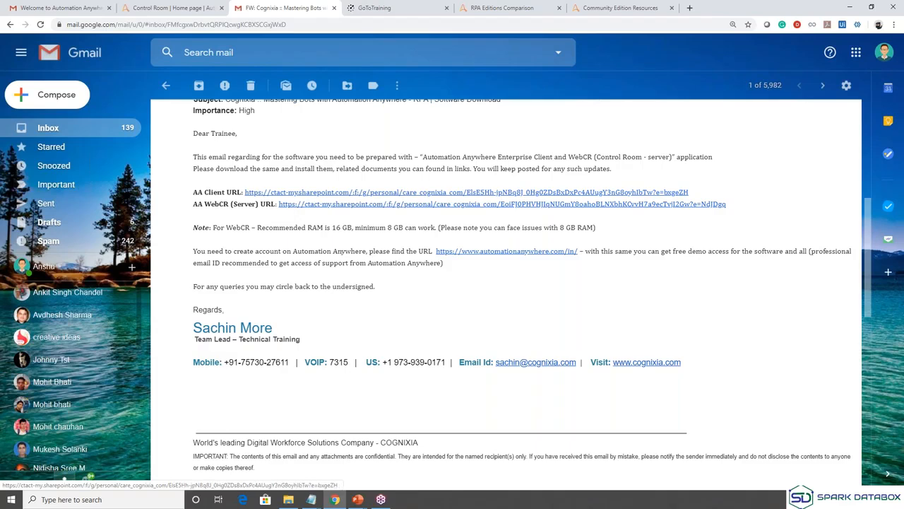
left_click(70, 4)
scroll(240, 156, "up", 3)
left_click_drag(194, 119, 509, 119)
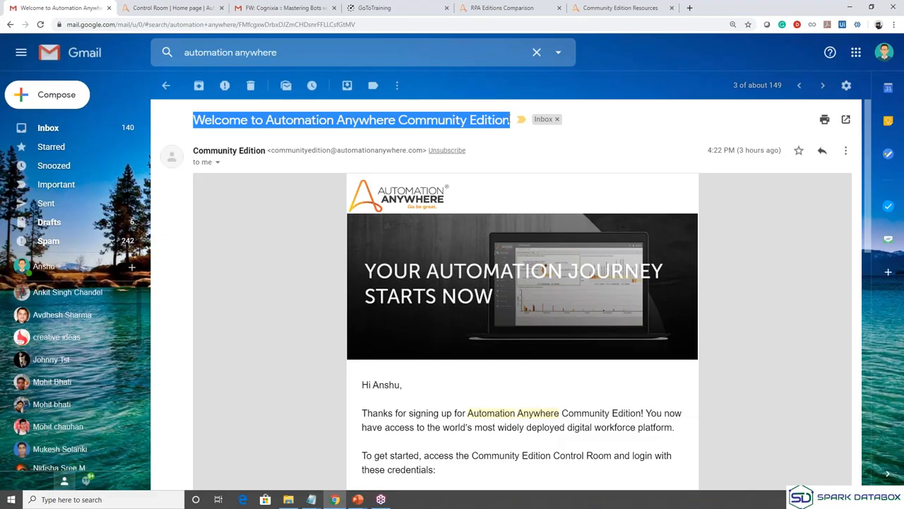
In the forwarded Cognixia email, highlight Client and WebCR, then open the AA Client download link.
left_click(280, 5)
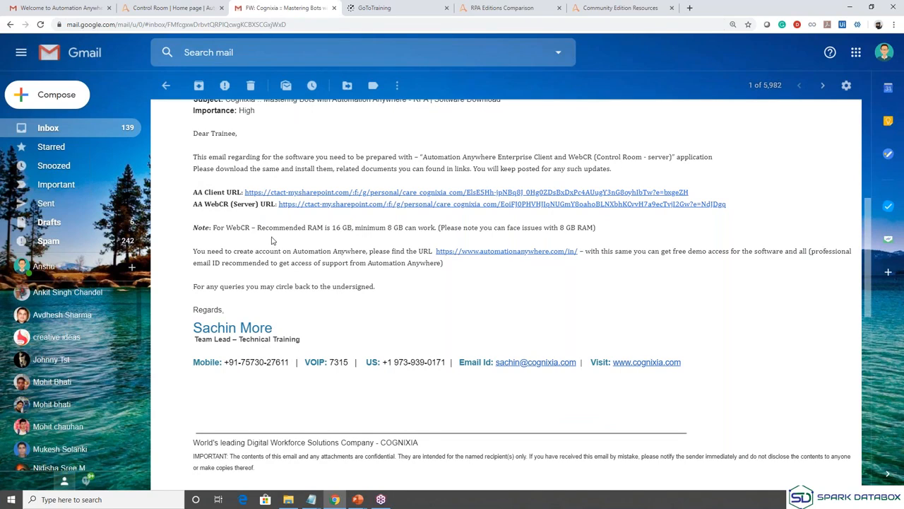
double_click(216, 191)
double_click(216, 203)
left_click(310, 193)
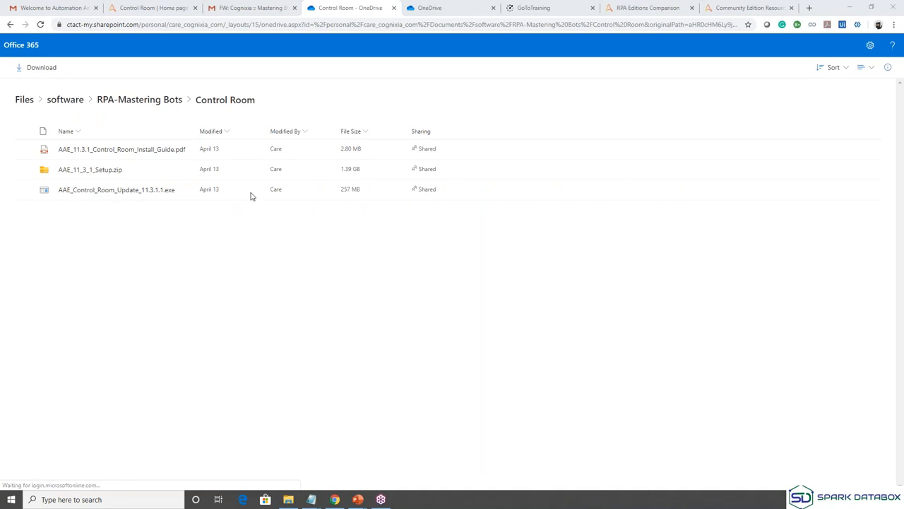
Compare the Client and Control Room OneDrive folders, ending on the Control Room listing.
mouse_move(67, 173)
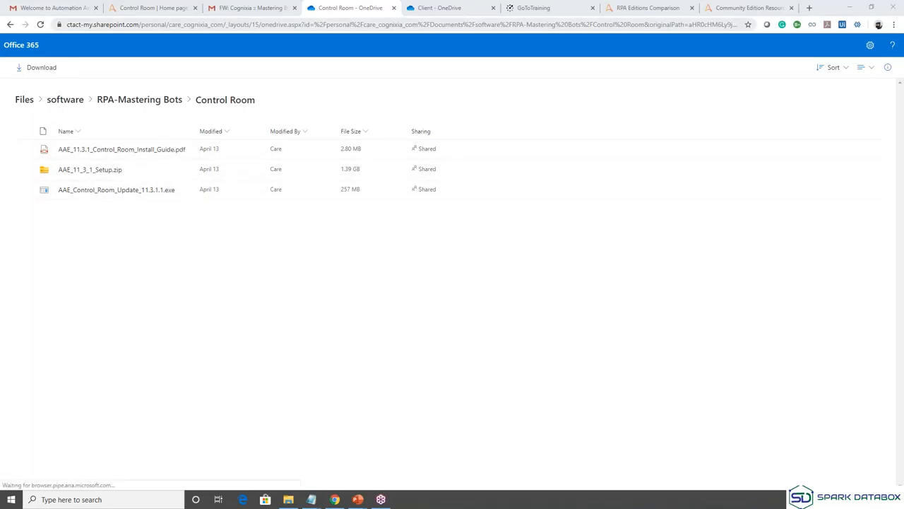
left_click(451, 7)
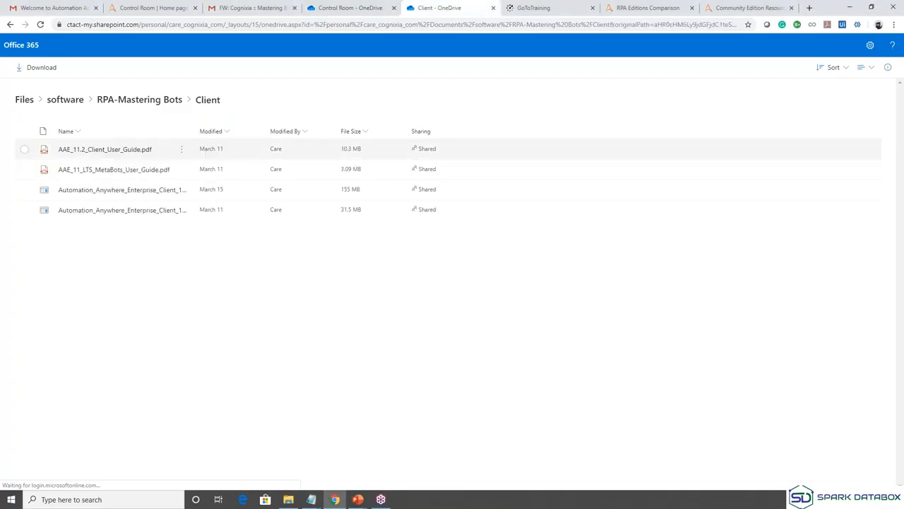
left_click(351, 8)
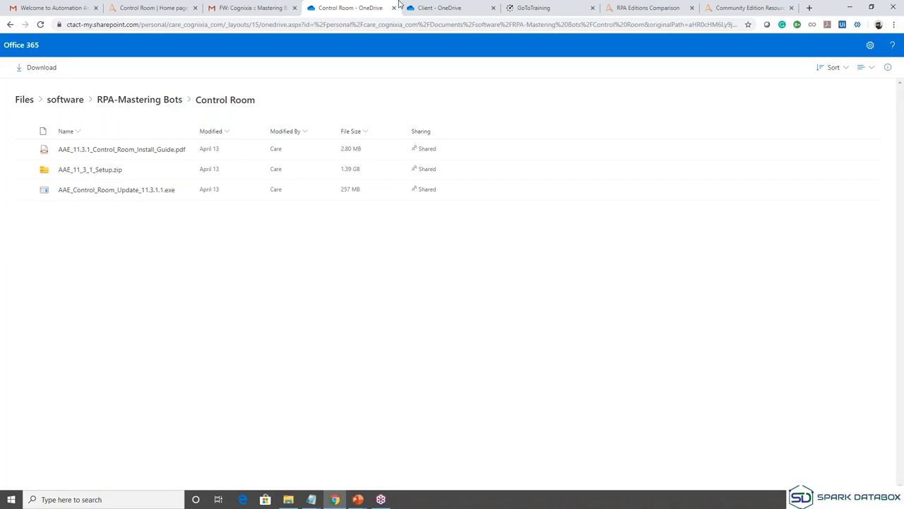
left_click(446, 7)
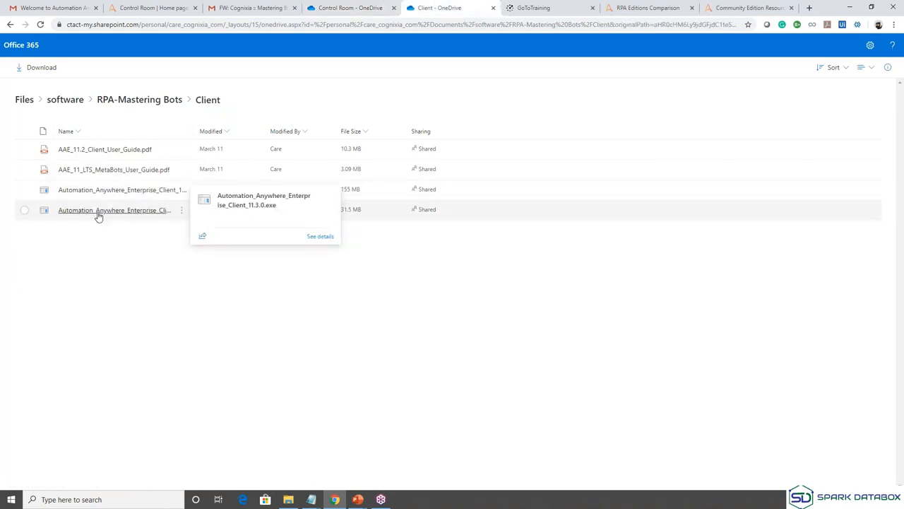
left_click(359, 6)
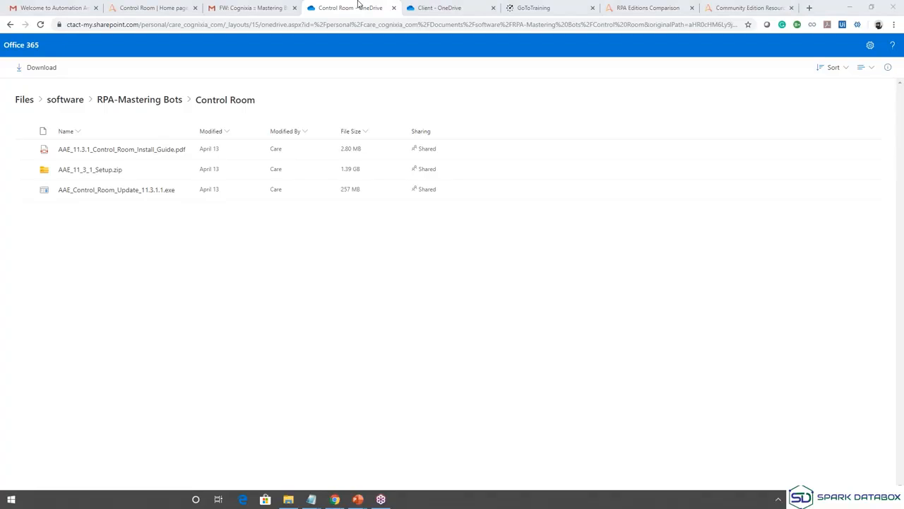
Launch Paint from Windows search with 'pai' to get a blank Untitled canvas.
type("pai")
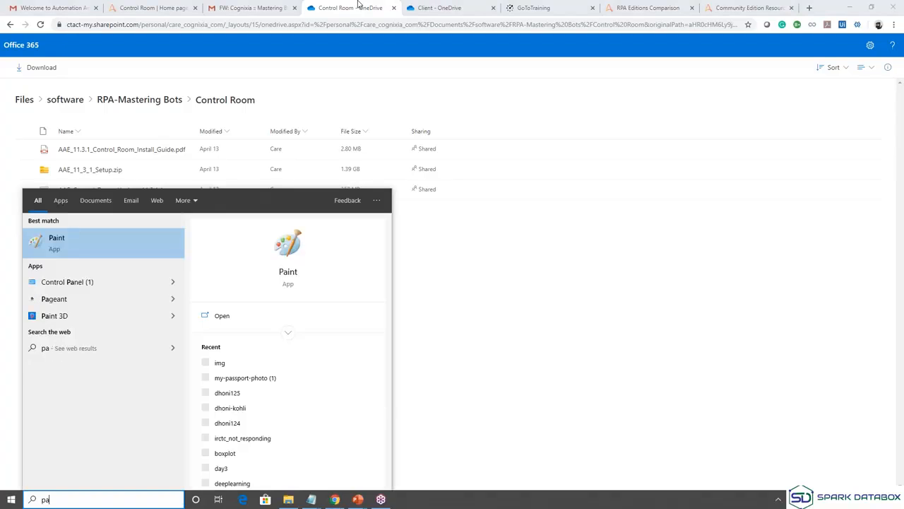
key("Return")
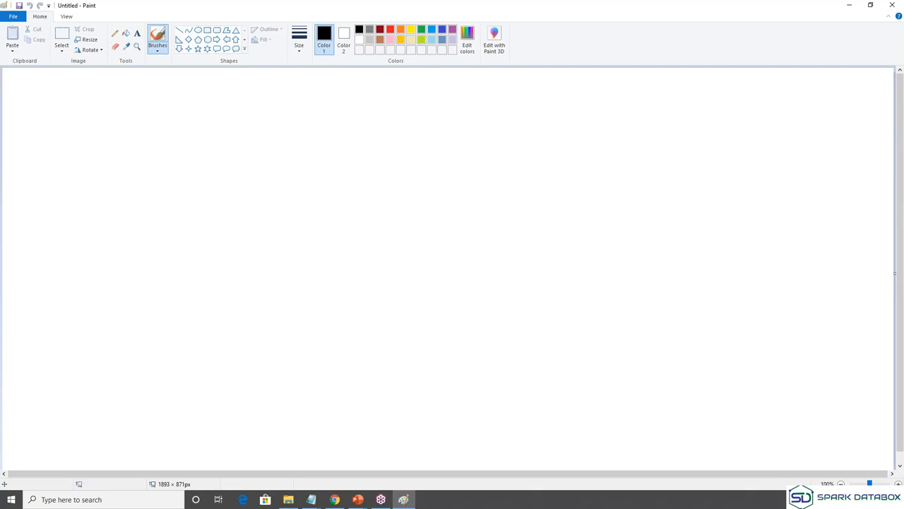
Draw a rectangle box on the left side of the canvas.
left_click(207, 30)
mouse_move(108, 138)
left_mouse_down()
mouse_move(200, 247)
mouse_move(245, 256)
left_mouse_up()
left_click(80, 82)
Label the left box 'Automation / Anywhere / Client Enterprise / Application' on four lines.
left_click(137, 34)
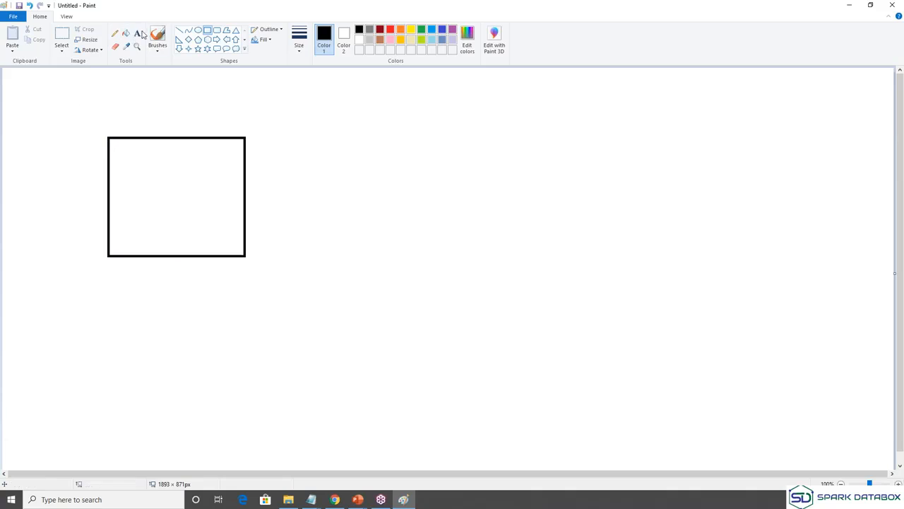
left_click(123, 159)
type("Automation")
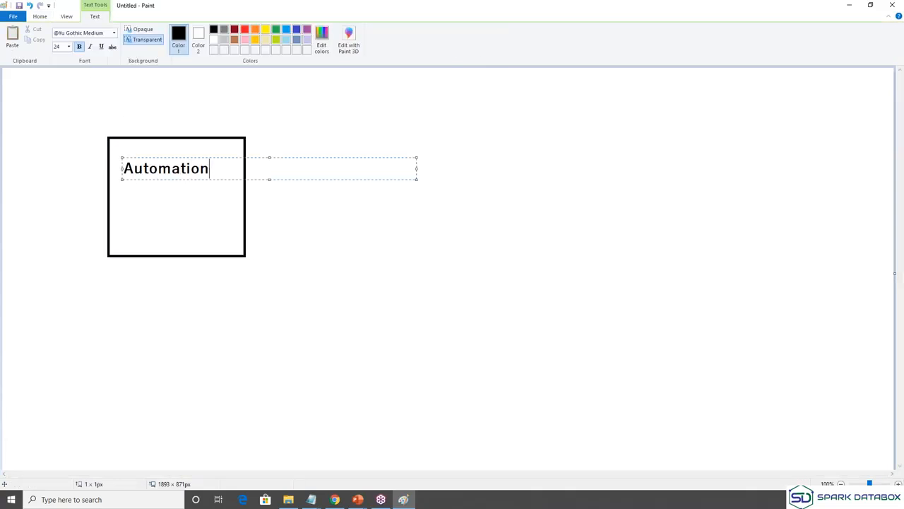
key("Return")
type("Anywhere")
key("Return")
type("Client Ent")
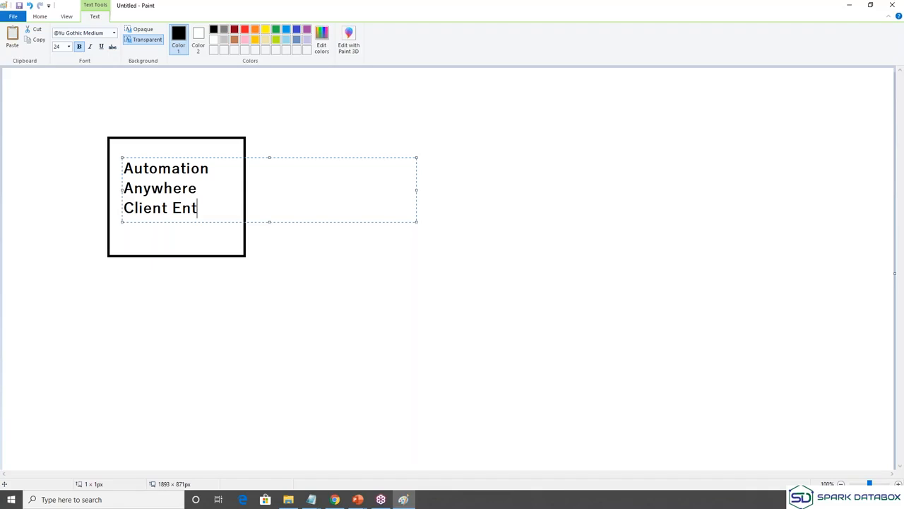
type("erprise")
key("Return")
type("Application")
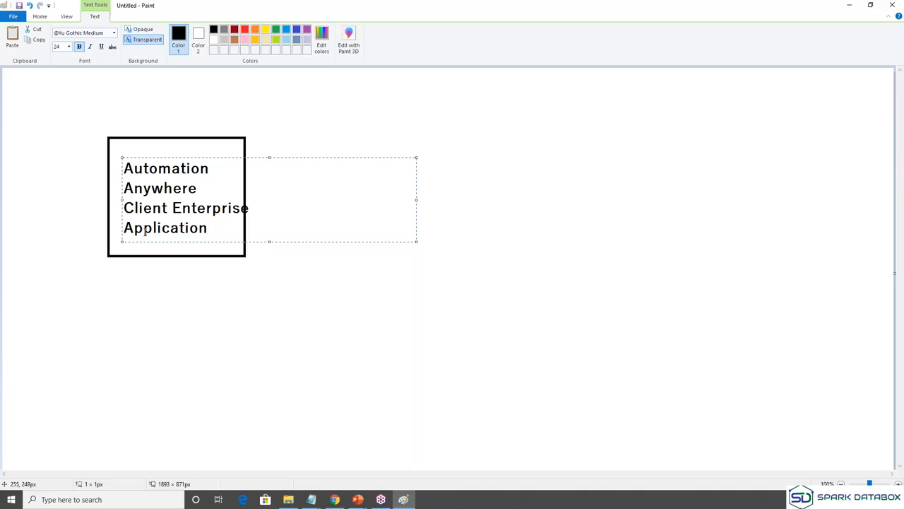
left_click_drag(144, 241, 137, 241)
left_click(399, 123)
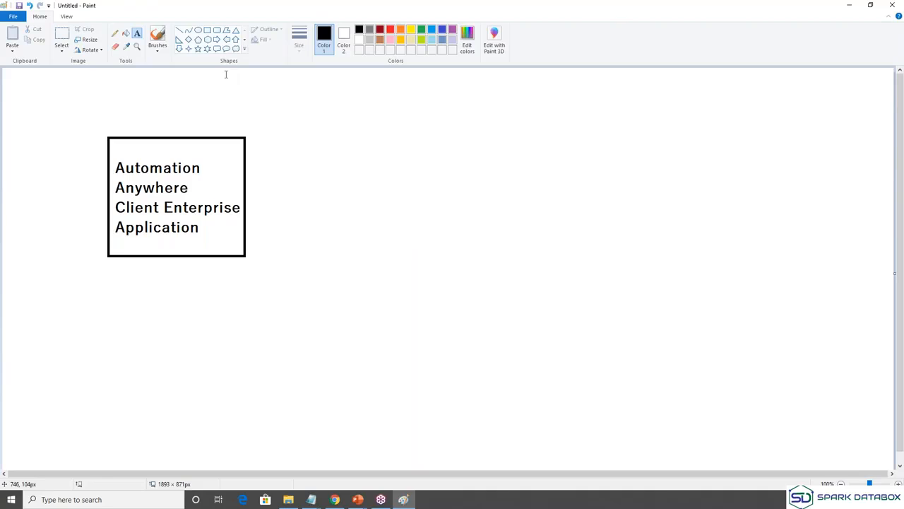
Draw a larger right box labelled 'Automation Anywhere' / 'Web control Room' on two lines.
left_click(208, 31)
left_click_drag(472, 121, 674, 324)
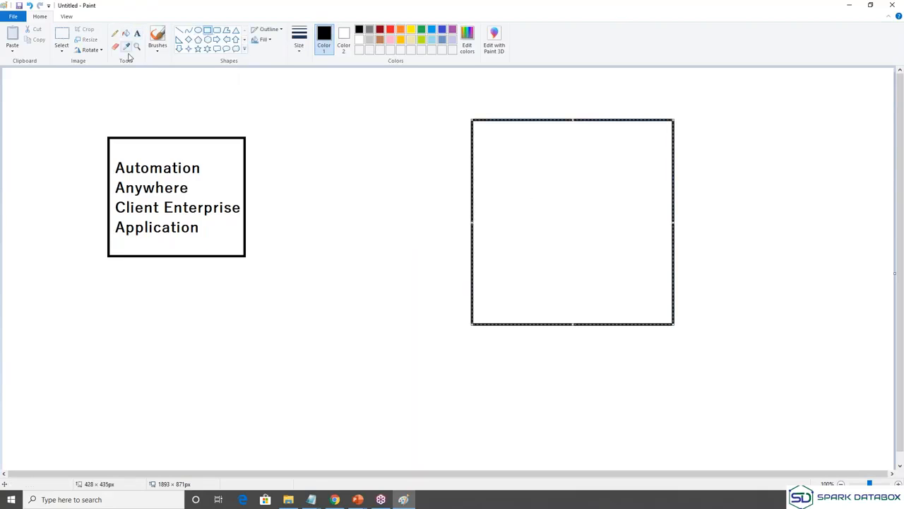
left_click(137, 33)
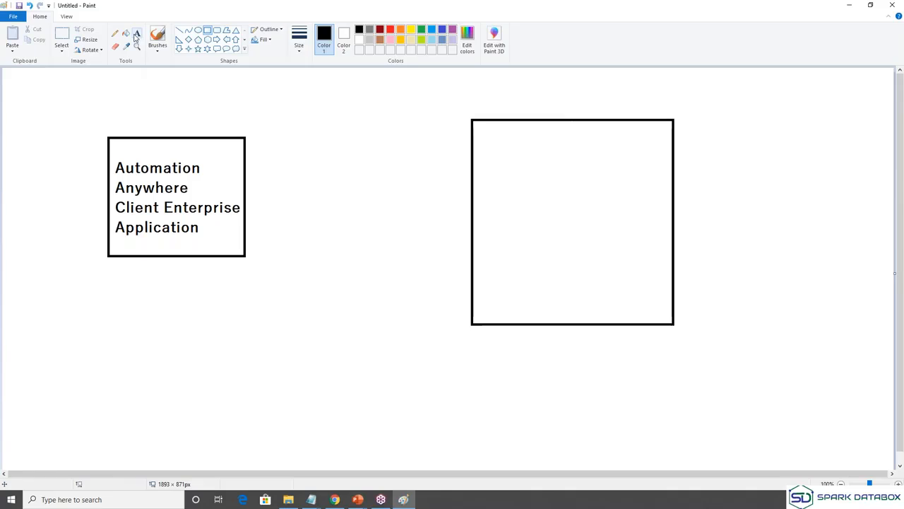
left_click(477, 152)
type("Automati")
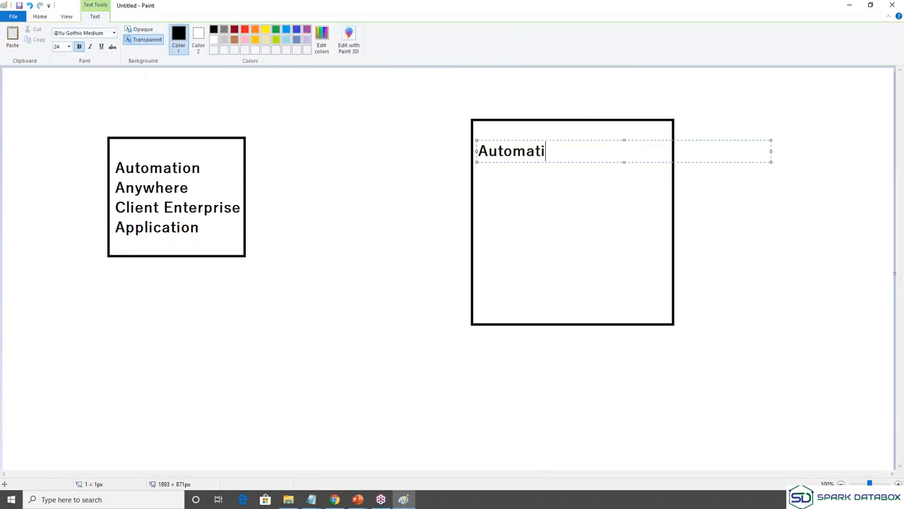
type("on ANywhere")
key("BackSpace")
key("BackSpace")
key("BackSpace")
key("BackSpace")
key("BackSpace")
key("BackSpace")
key("BackSpace")
type("nywhere")
key("Return")
type("We")
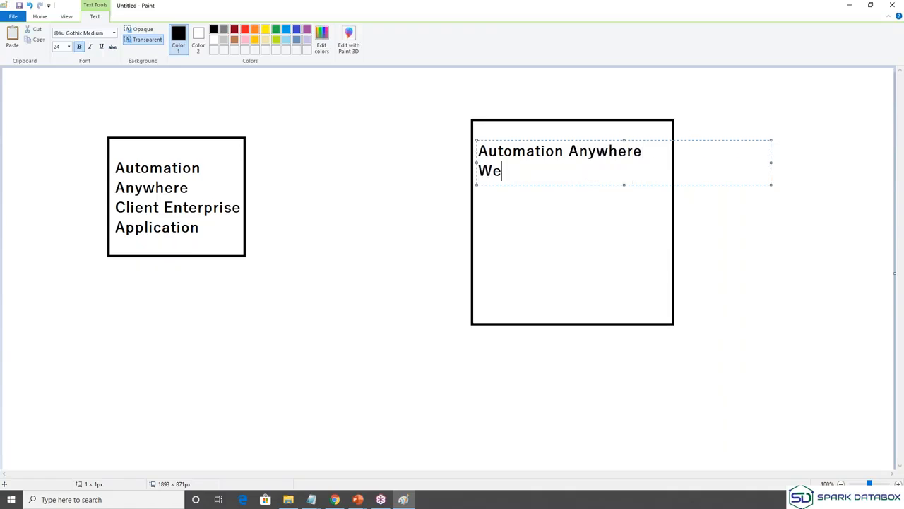
type("b control ")
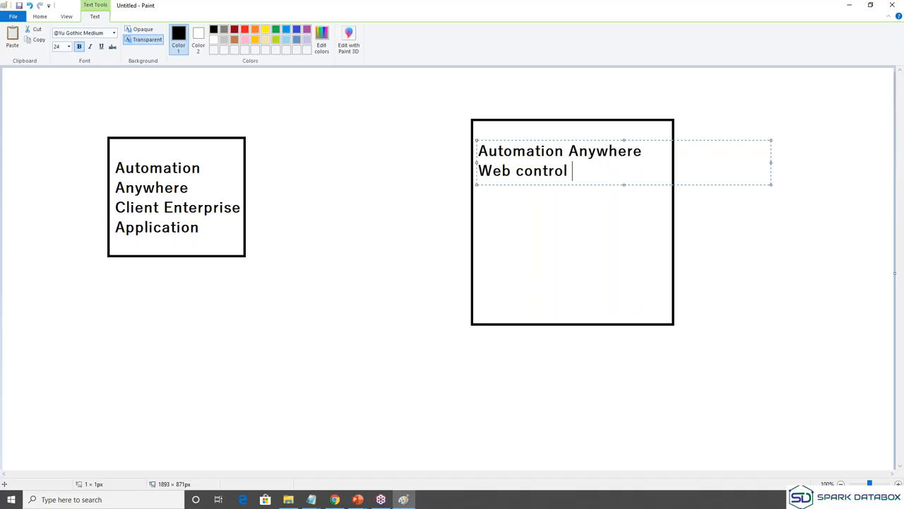
type("Room")
left_click(484, 217)
left_click(481, 204)
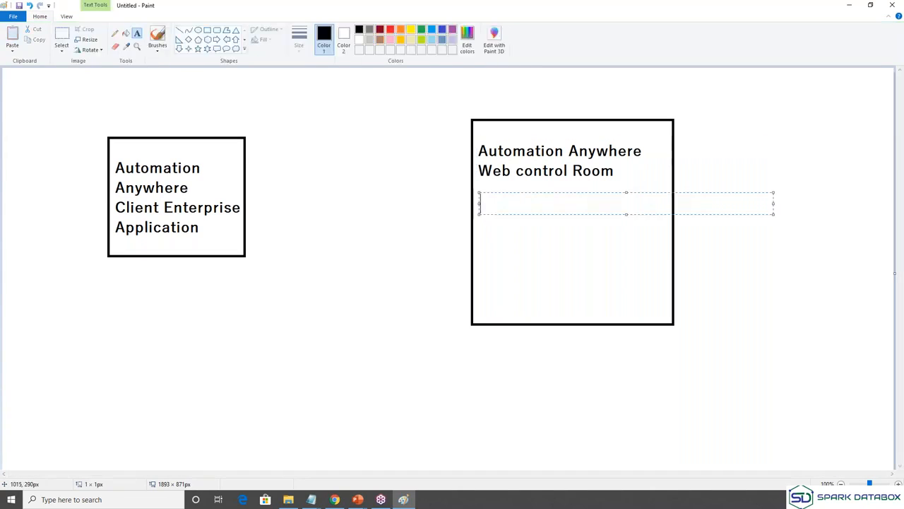
Type 'Cloud baed Web CR' in orange below the right box's heading.
left_click(257, 31)
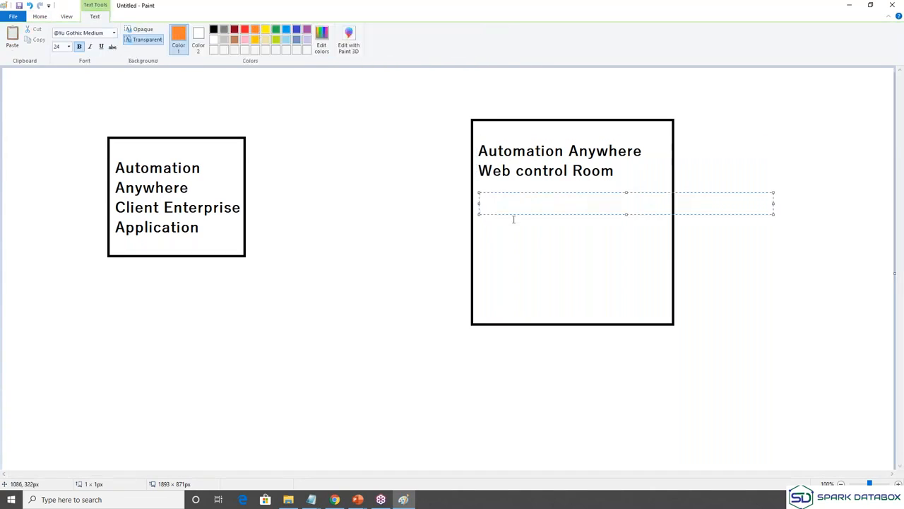
type("Cloud baed Web CR")
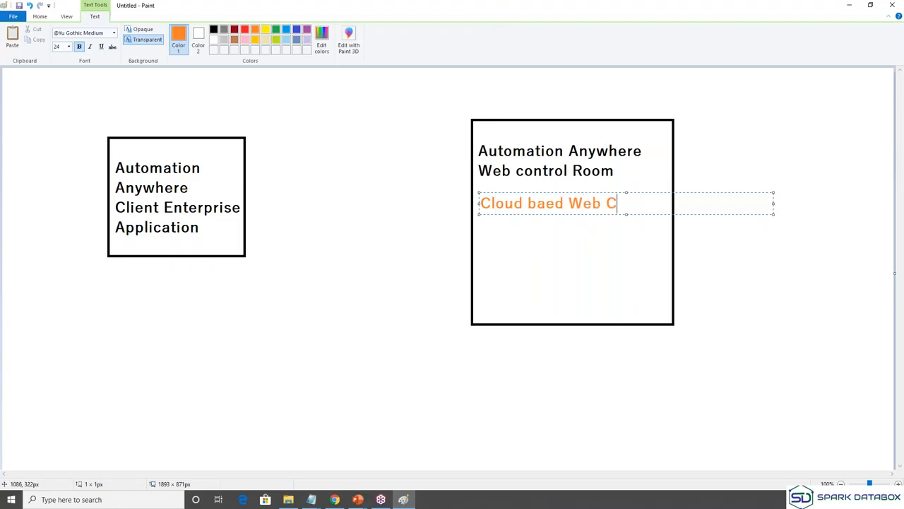
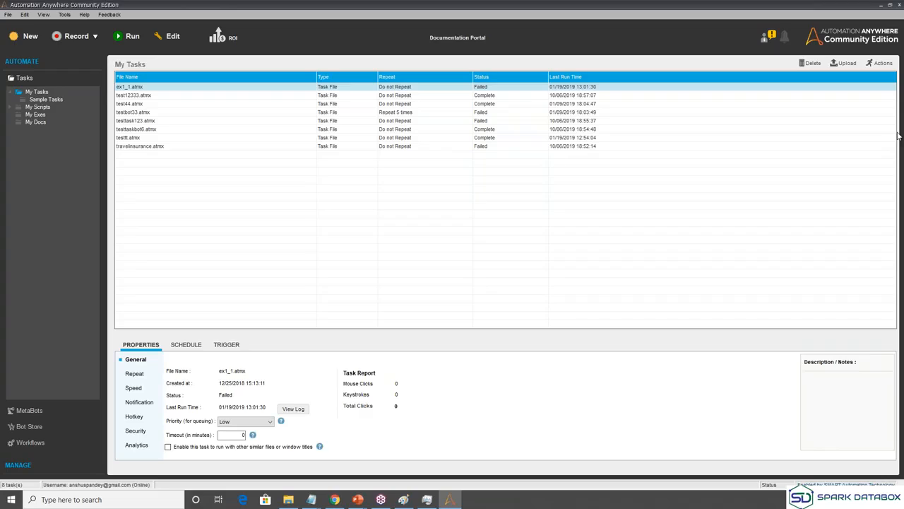
Switch between the MetaBots and Tasks lists, then open the Bot Store catalogue.
mouse_move(7, 79)
left_mouse_down()
mouse_move(85, 70)
mouse_move(88, 332)
mouse_move(45, 462)
mouse_move(6, 338)
mouse_move(12, 89)
left_mouse_up()
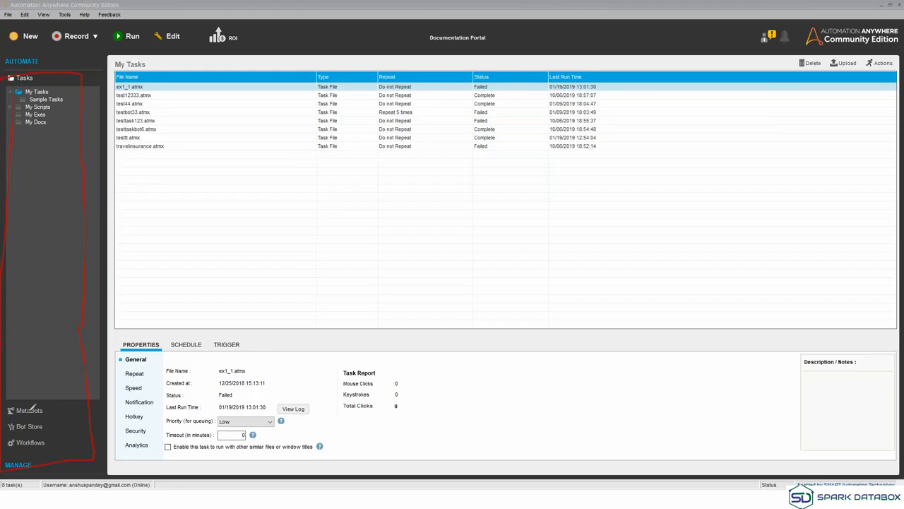
mouse_move(43, 416)
left_mouse_down()
mouse_move(51, 413)
mouse_move(49, 428)
mouse_move(59, 420)
mouse_move(62, 438)
left_mouse_up()
left_click(30, 414)
left_click(29, 413)
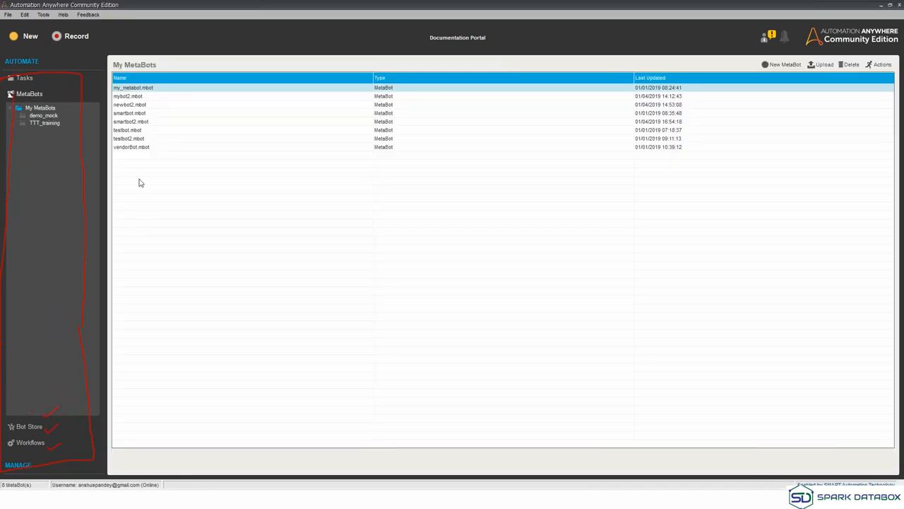
left_click(25, 77)
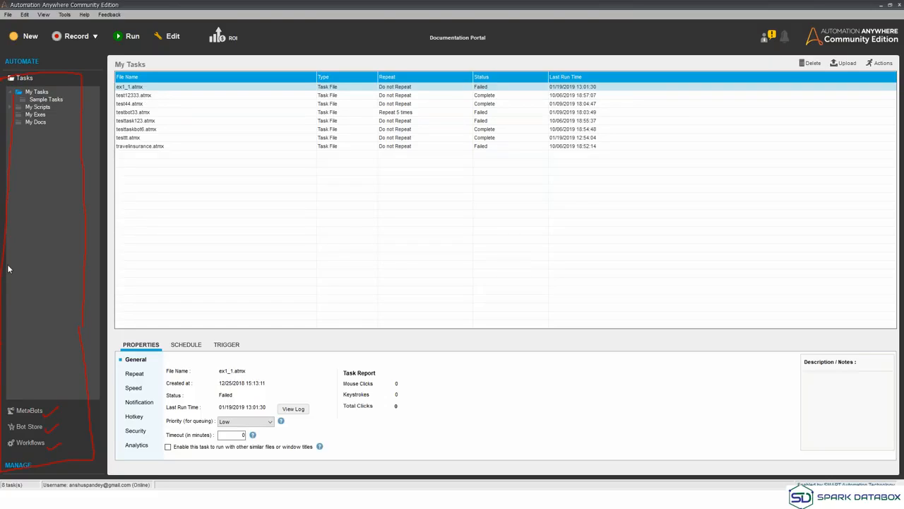
left_click(37, 417)
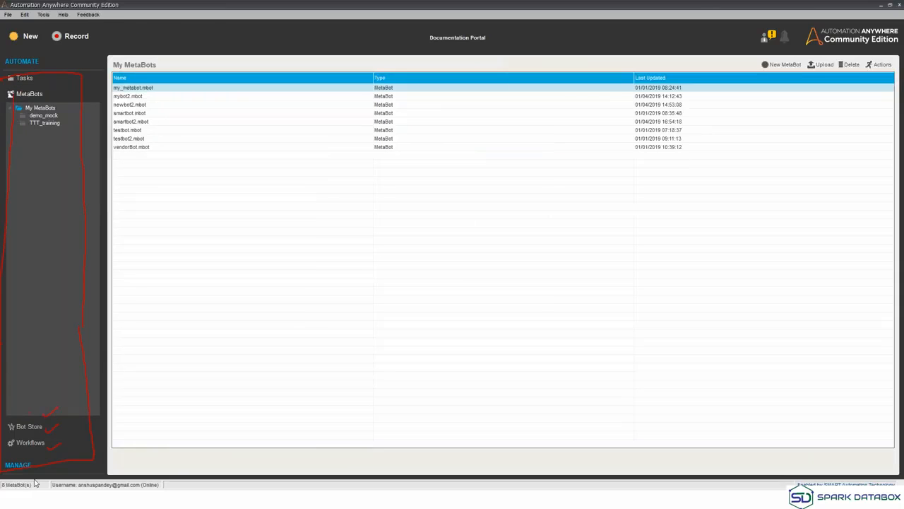
left_click(27, 429)
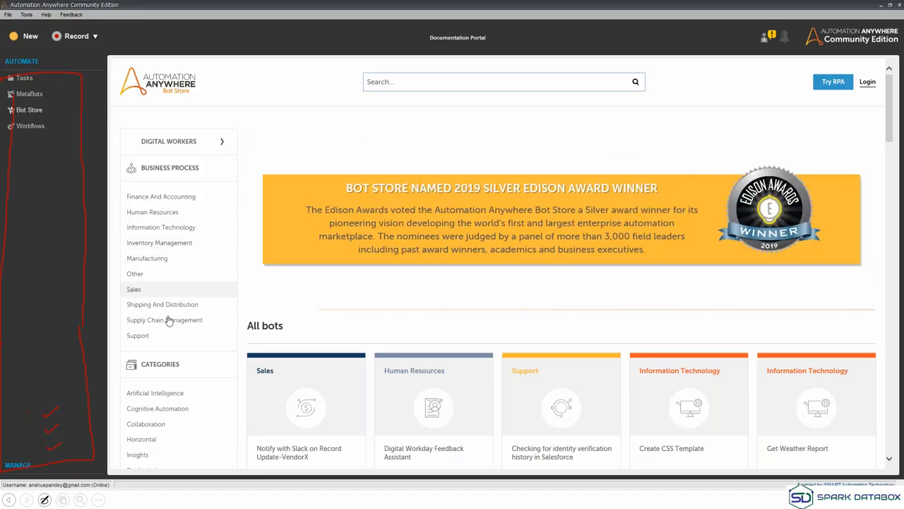
Scroll through the Bot Store bots, then switch to the empty Workflows list.
left_click_drag(890, 137, 891, 160)
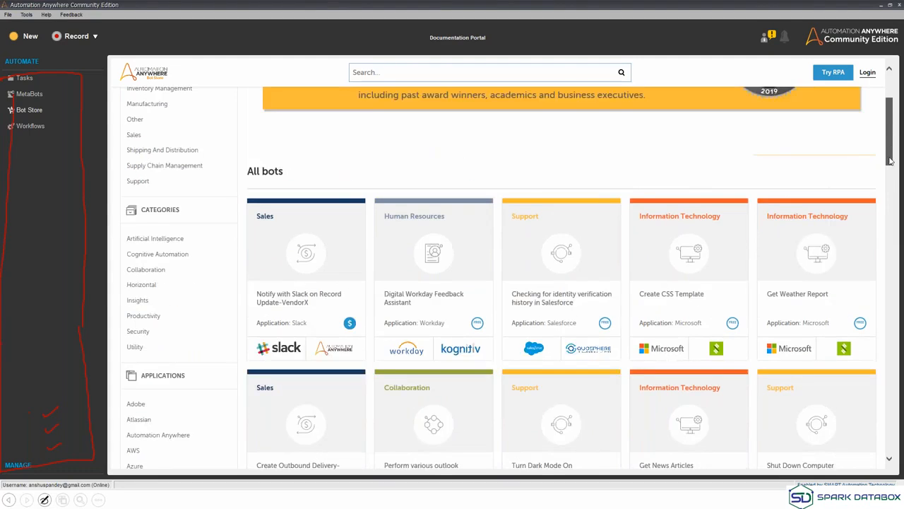
left_click_drag(891, 161, 891, 159)
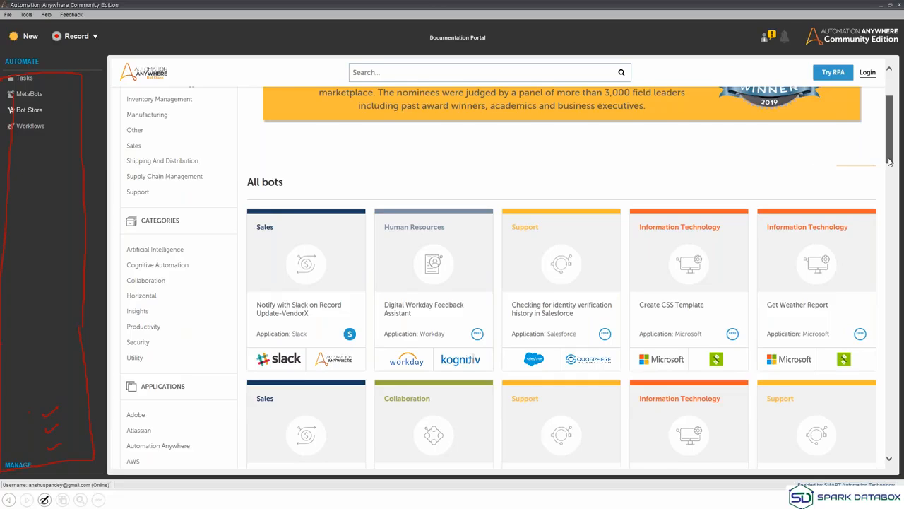
left_click_drag(889, 161, 891, 191)
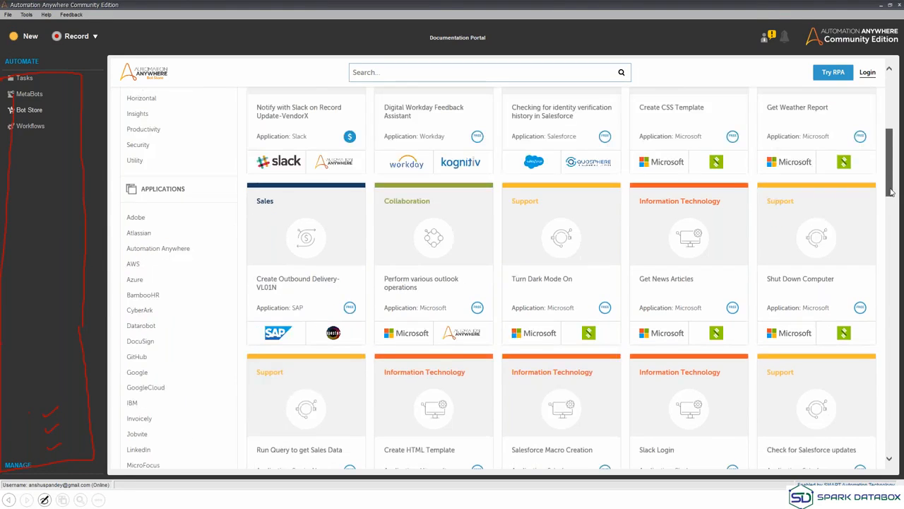
left_click_drag(891, 192, 890, 191)
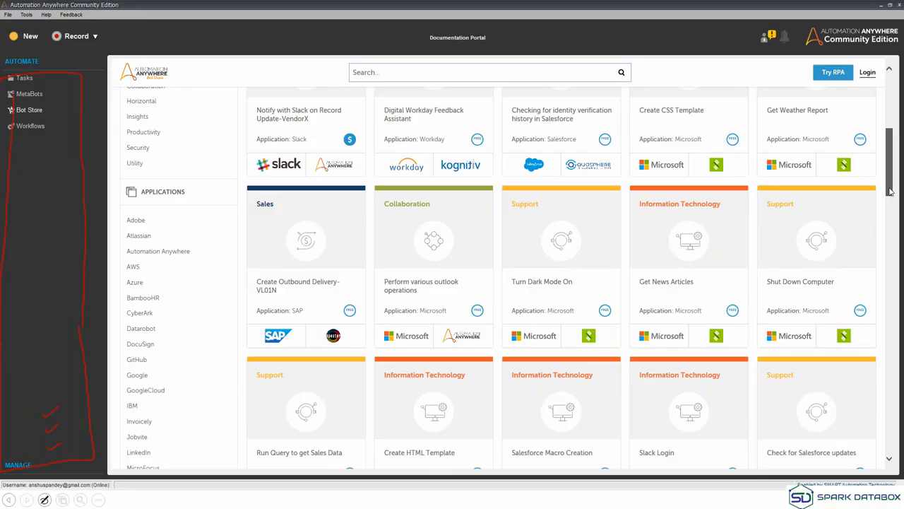
left_click_drag(890, 191, 873, 317)
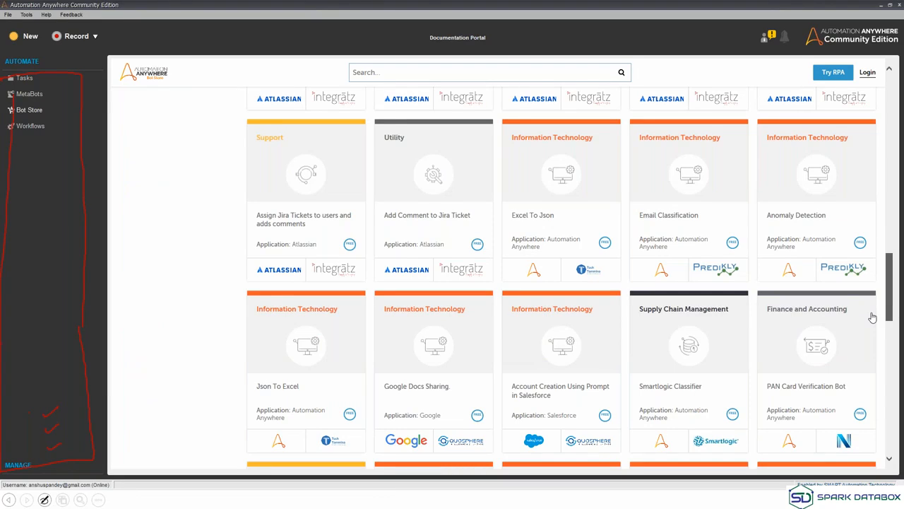
left_click_drag(874, 317, 890, 146)
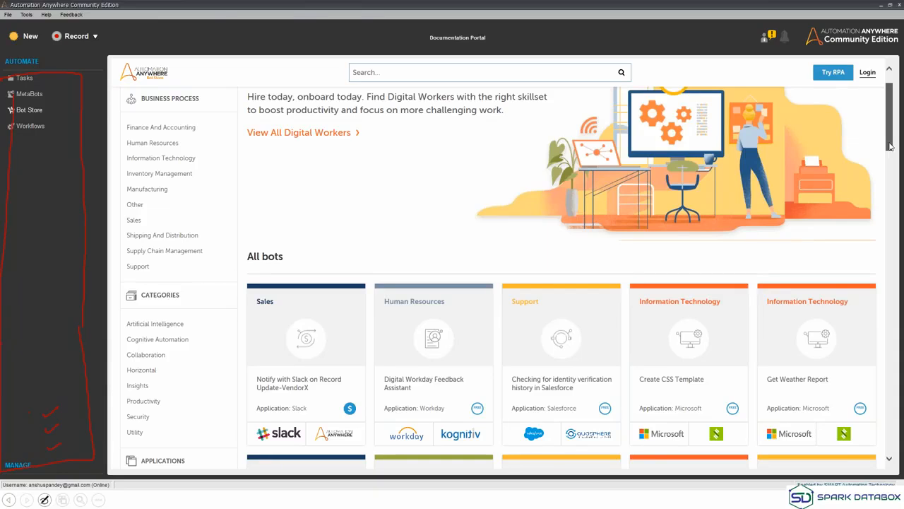
left_click_drag(890, 147, 890, 134)
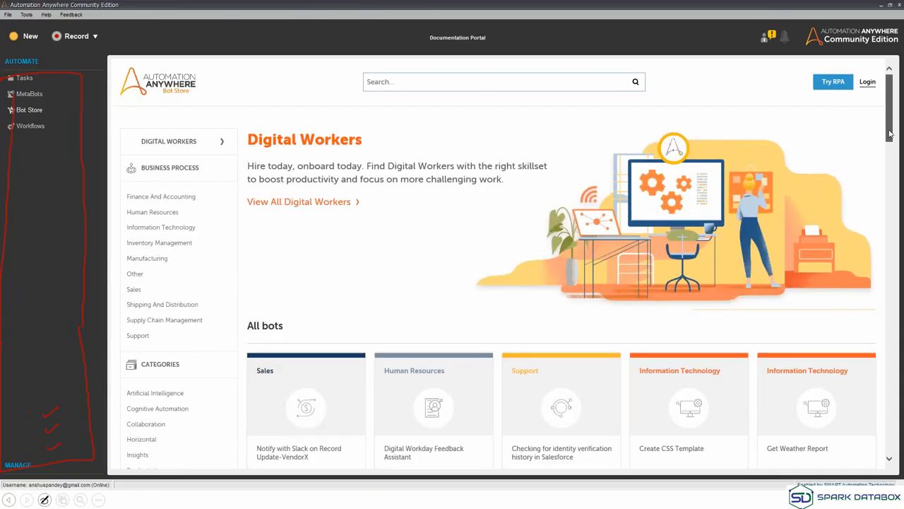
left_click(32, 126)
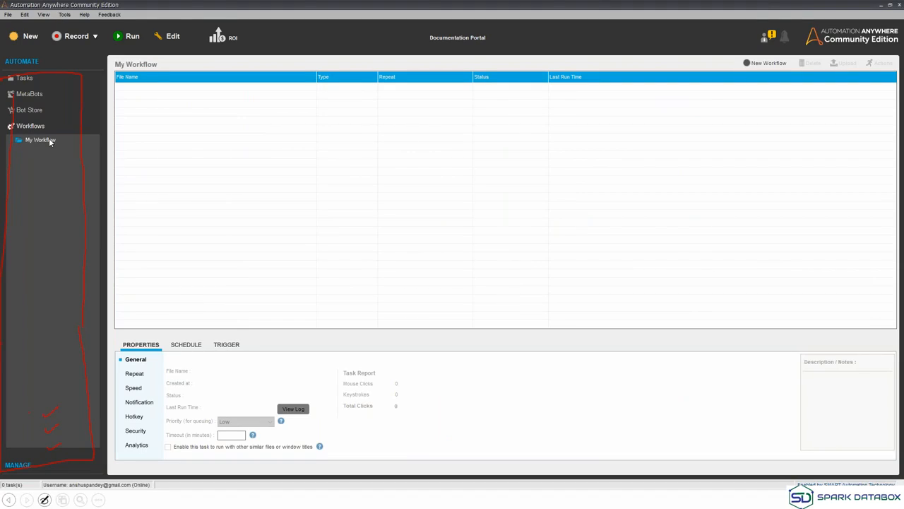
Go back to the Tasks list showing the eight task files, such as ex1_1.atmx.
left_click(28, 83)
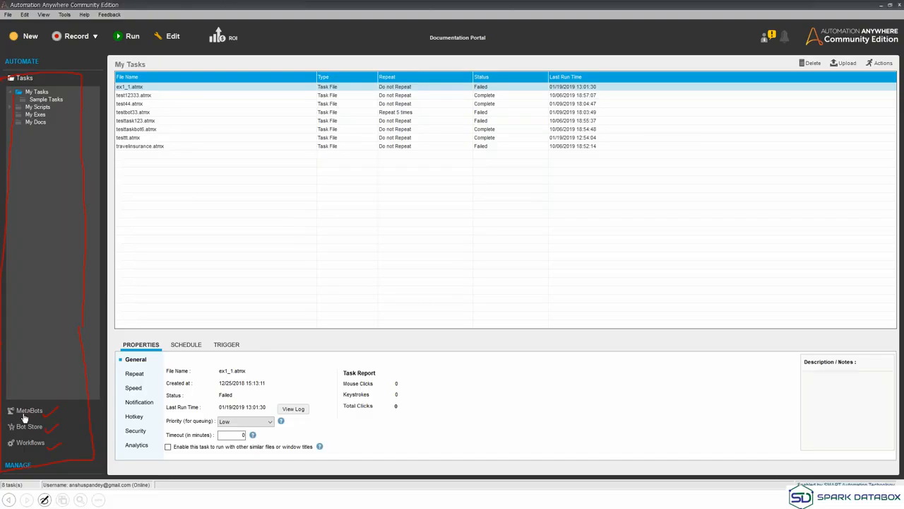
left_click(25, 417)
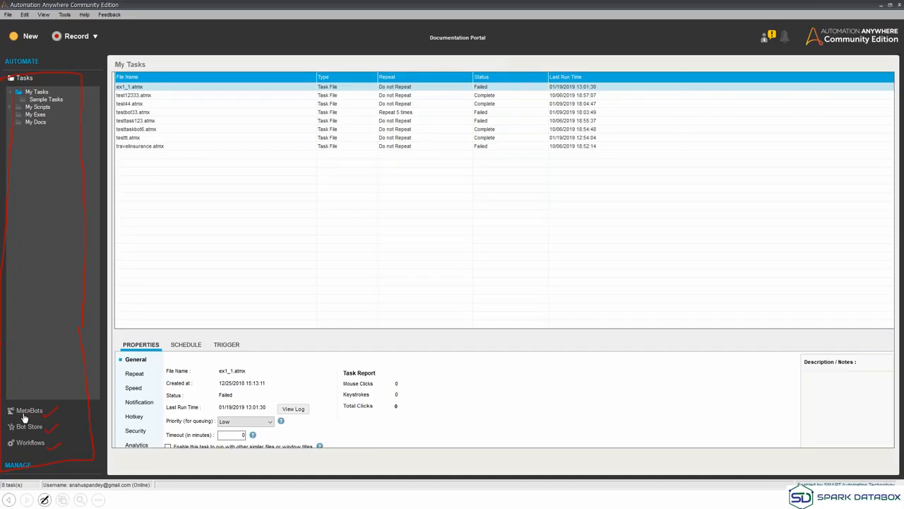
left_click(28, 427)
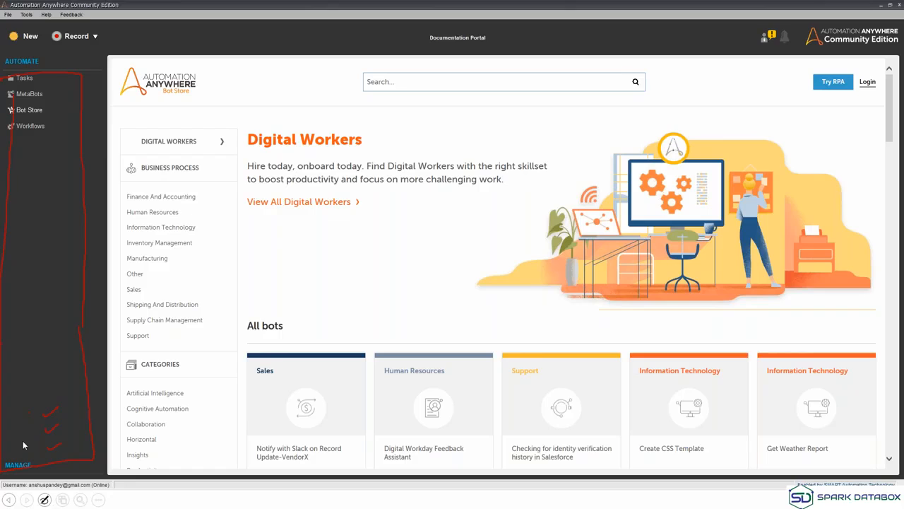
left_click(31, 126)
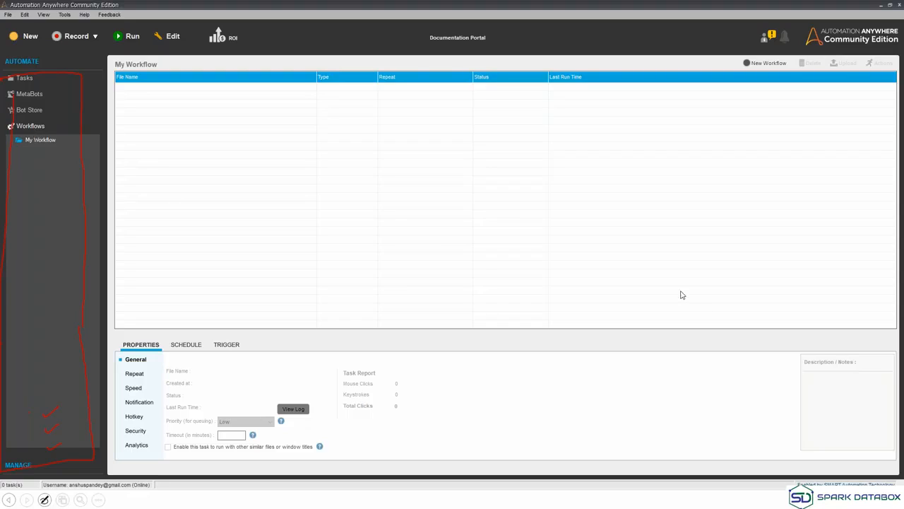
left_click(25, 79)
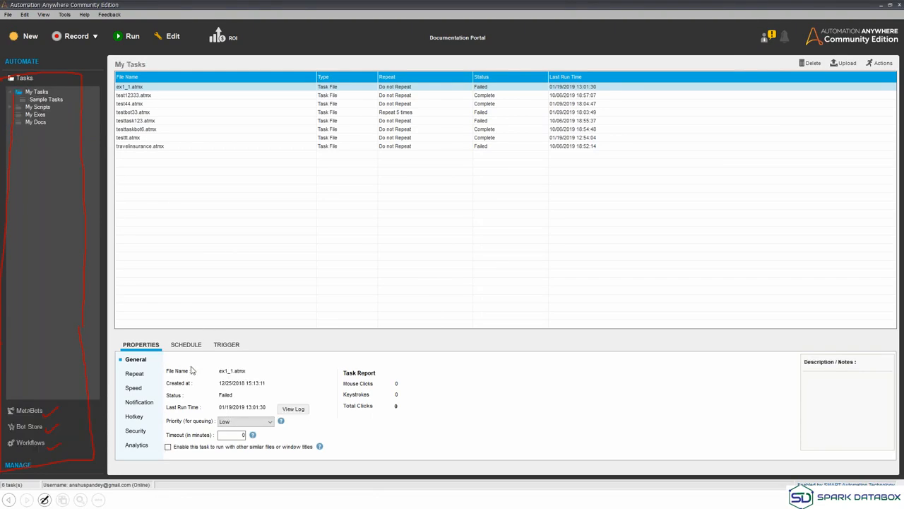
Select testtask123.atmx and review its Repeat, Speed, Notification, Hotkey, Security and Analytics properties.
left_click(158, 122)
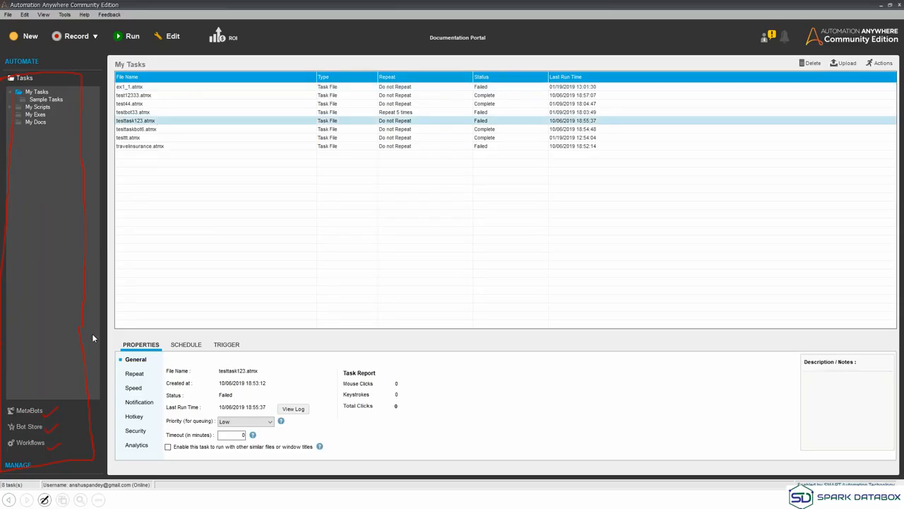
left_click(138, 375)
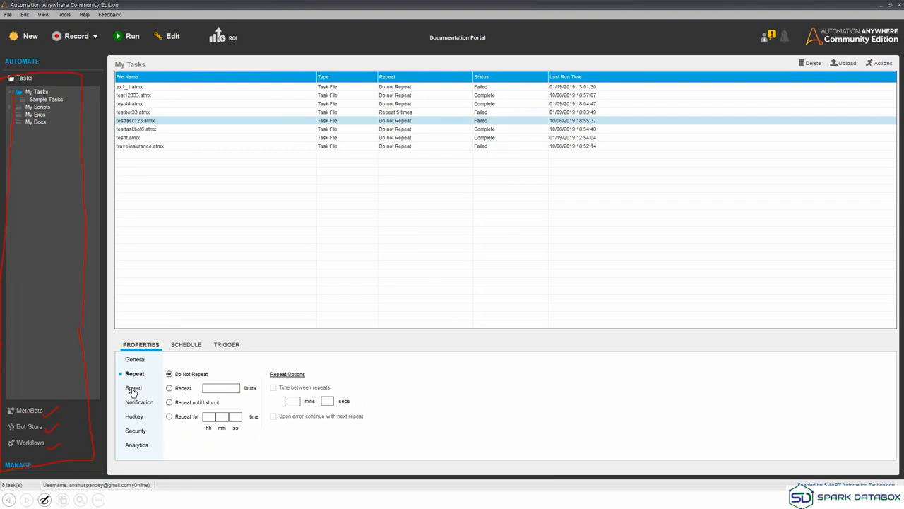
left_click(133, 391)
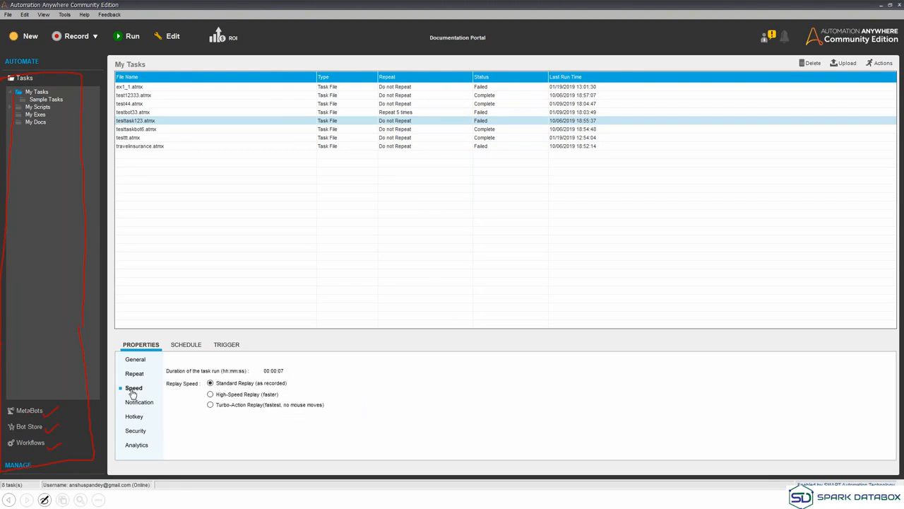
left_click(132, 404)
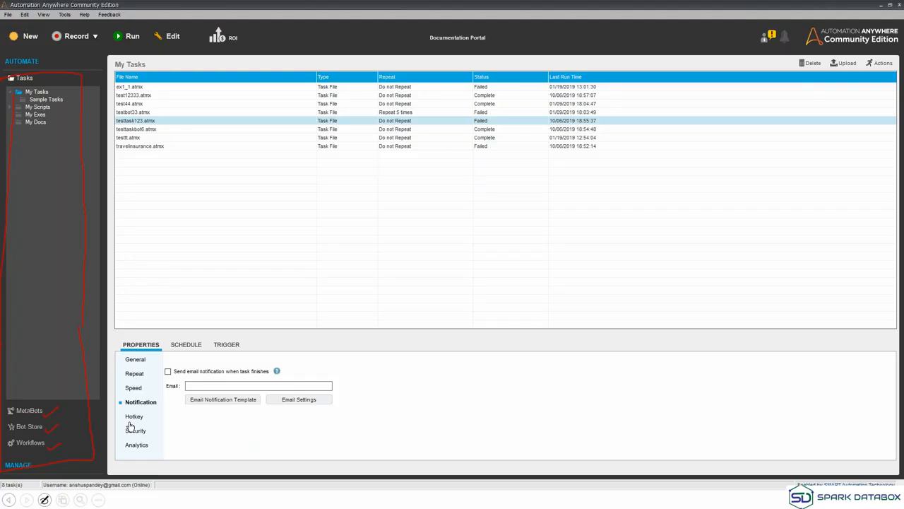
left_click(131, 419)
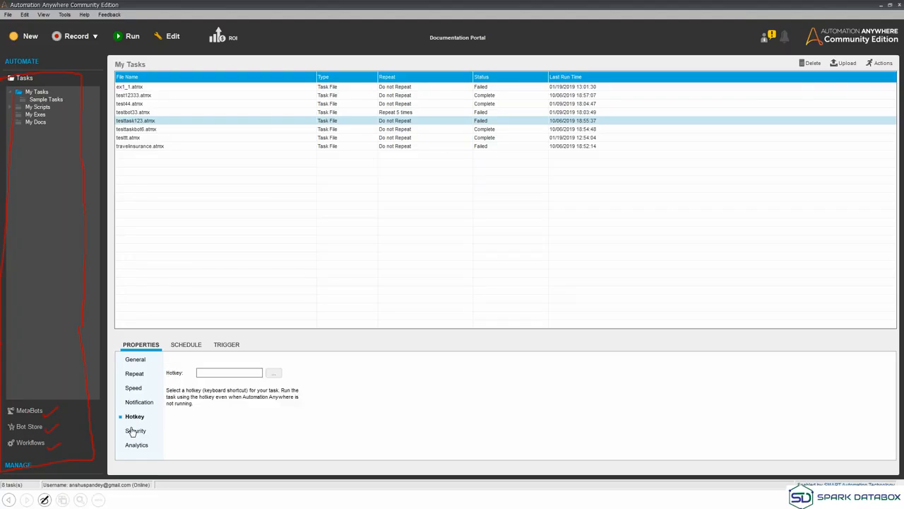
left_click(132, 431)
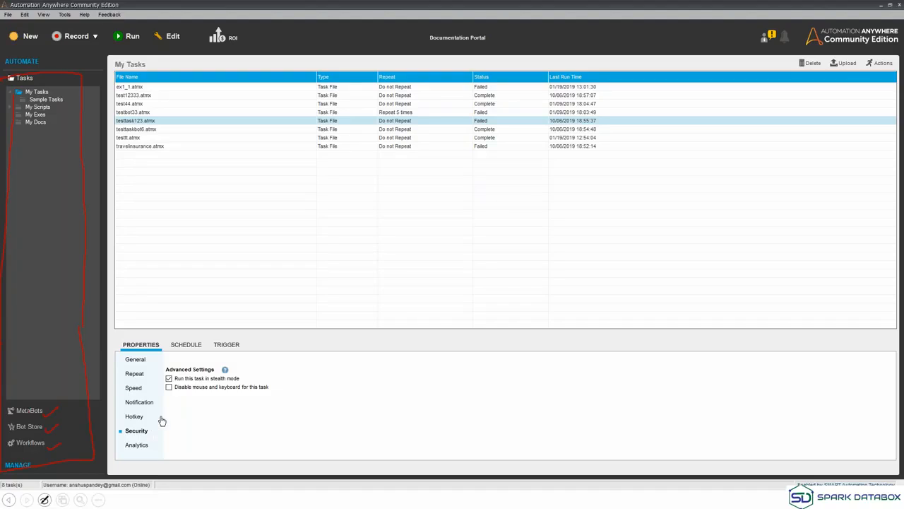
left_click(136, 450)
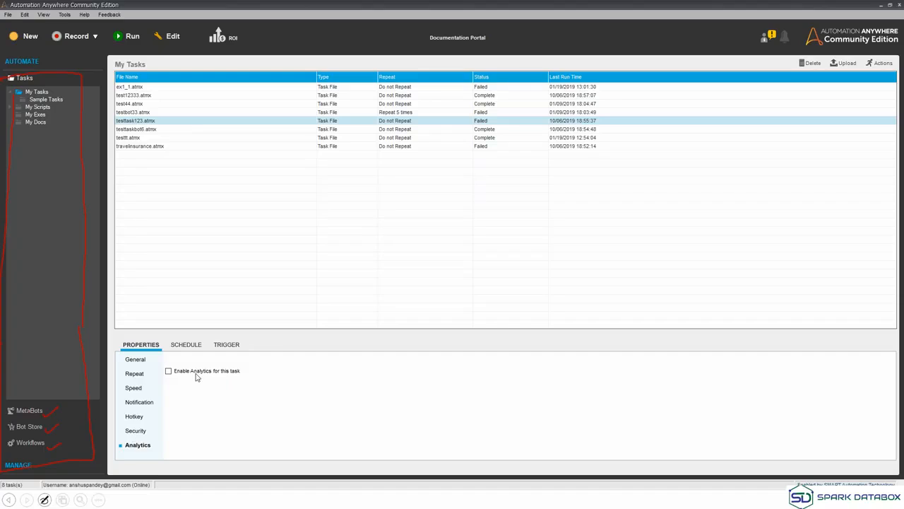
left_click(187, 344)
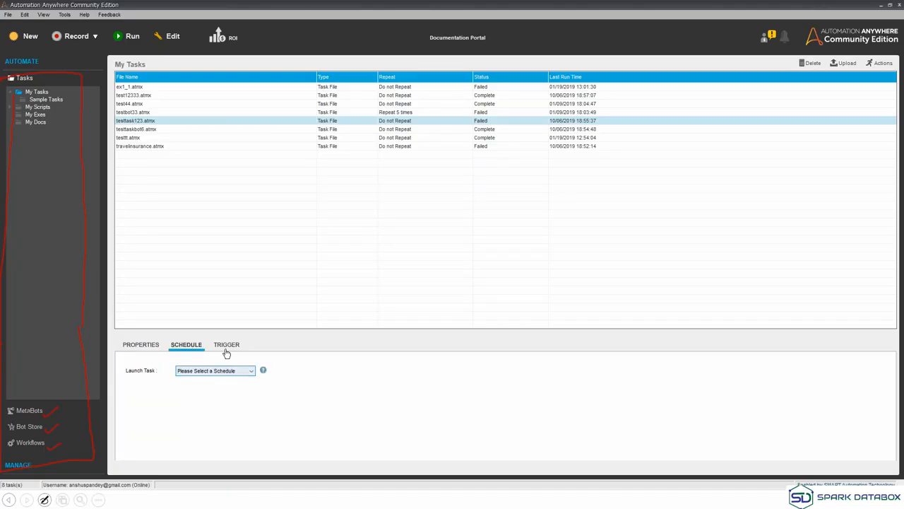
Show testtask123.atmx's Trigger settings and expand the Trigger Type list.
left_click(227, 350)
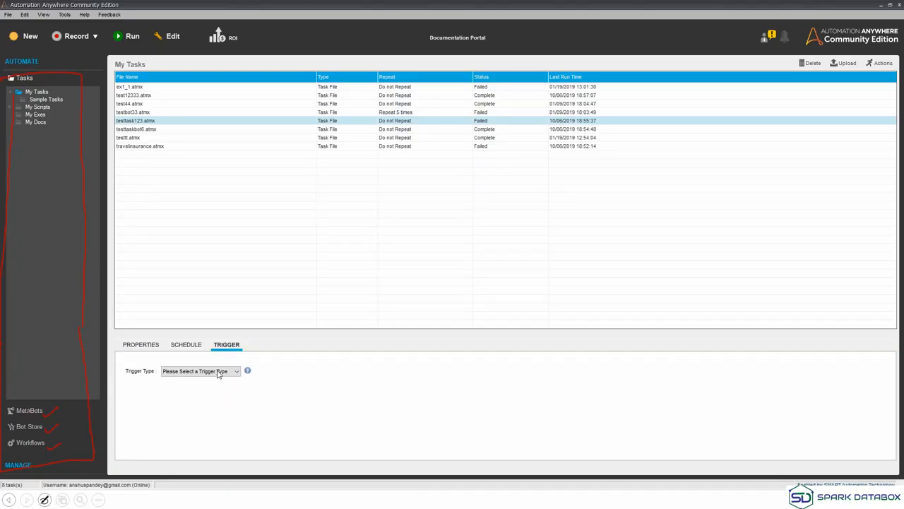
left_click(217, 374)
left_click(205, 372)
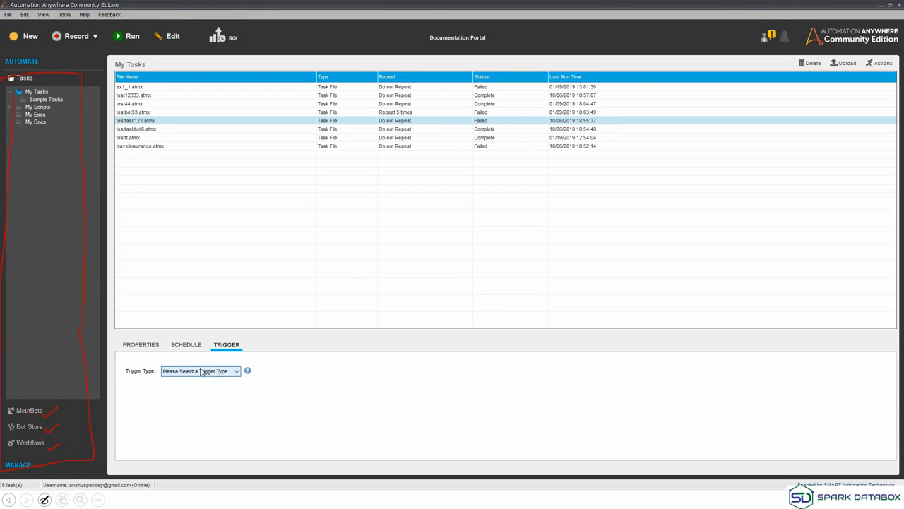
left_click(202, 375)
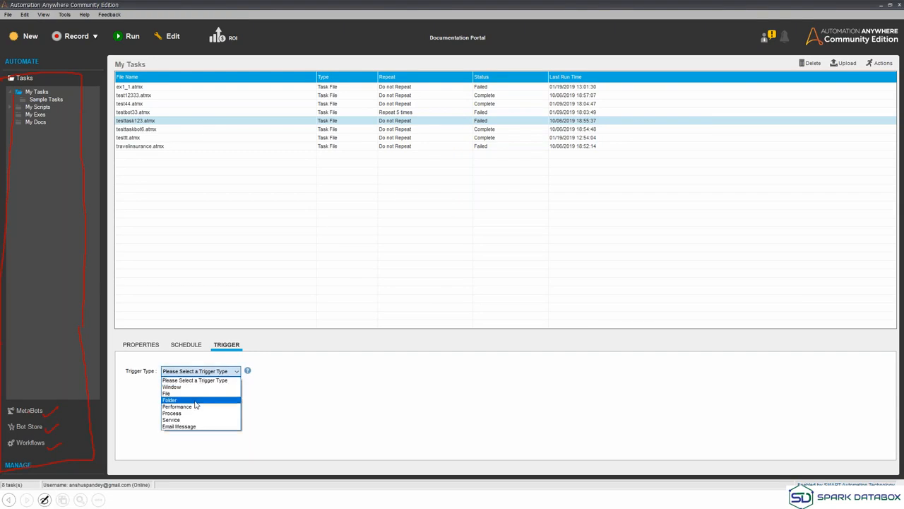
left_click(192, 372)
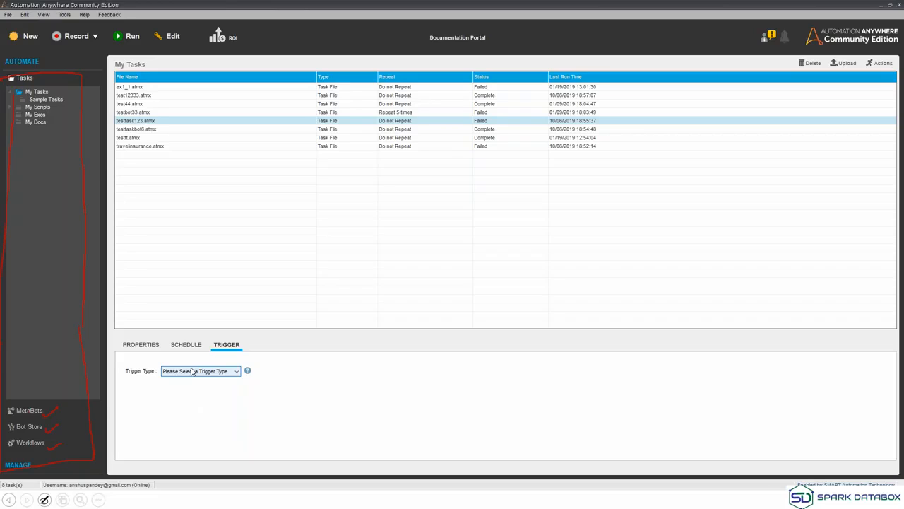
left_click(192, 373)
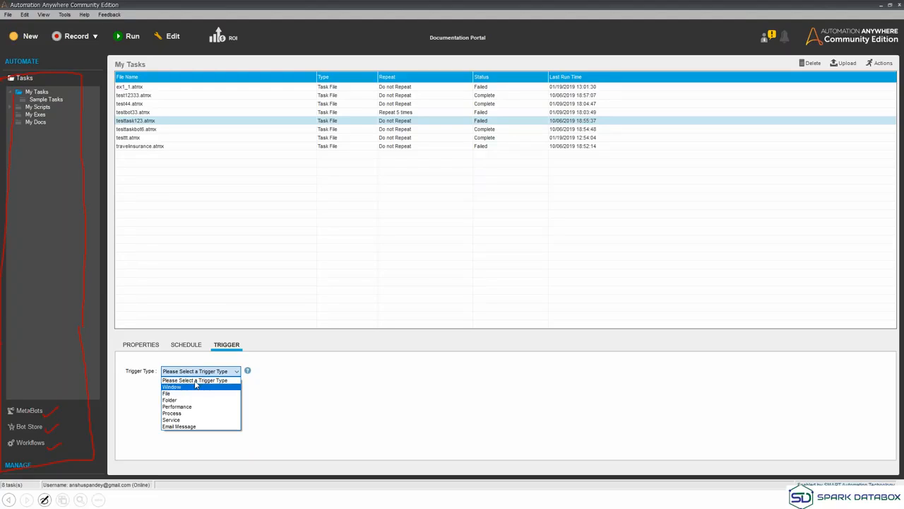
Set the trigger type to File and look over its file event actions.
left_click(173, 393)
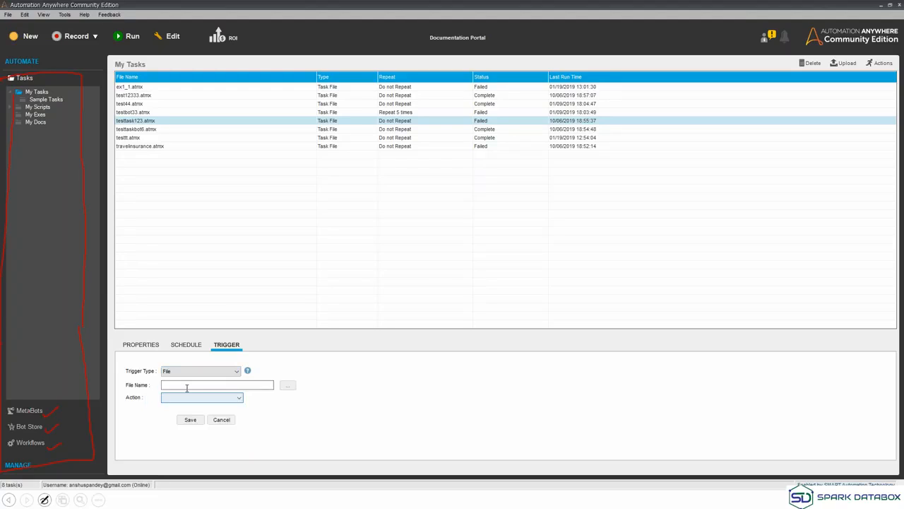
left_click(221, 397)
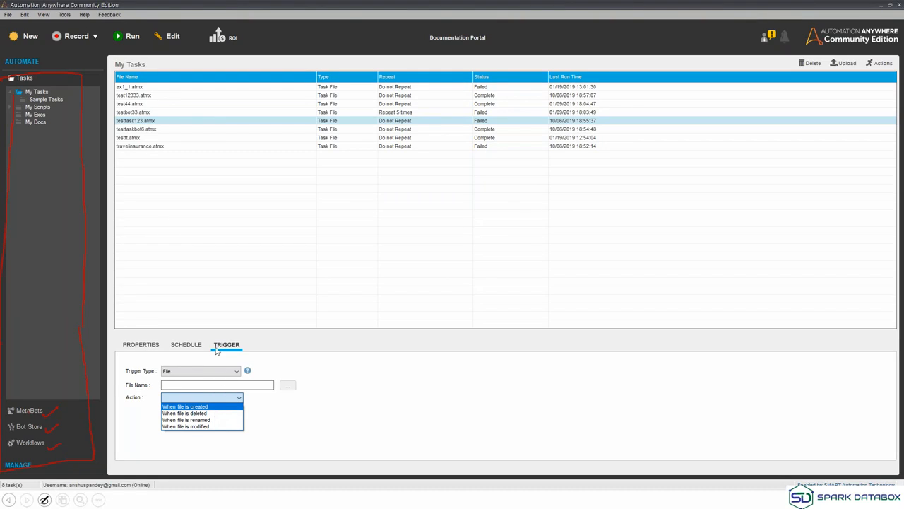
left_click(212, 375)
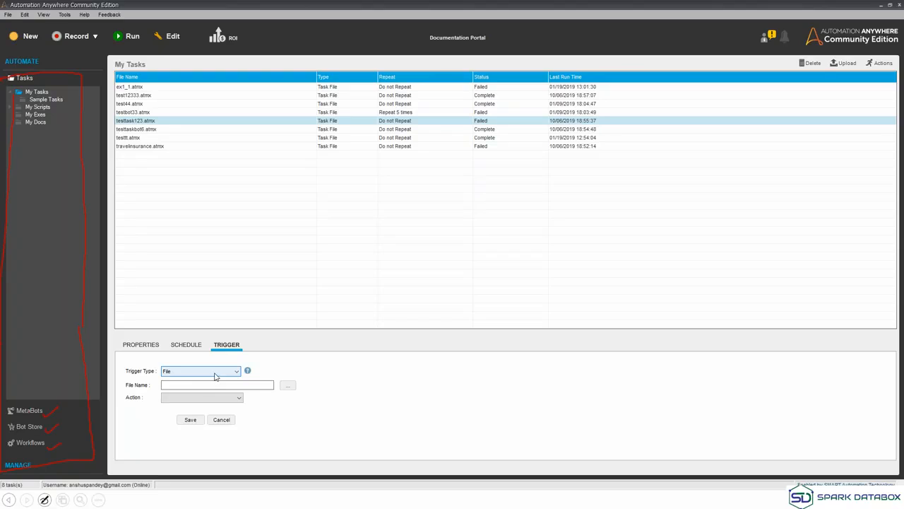
Try the Process trigger's actions and processes, then choose Email Message instead.
left_click(216, 375)
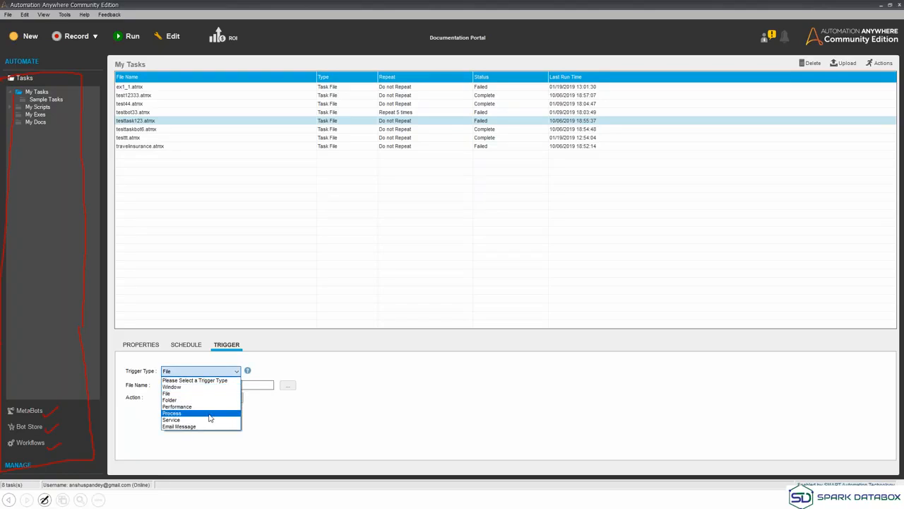
left_click(209, 418)
left_click(222, 400)
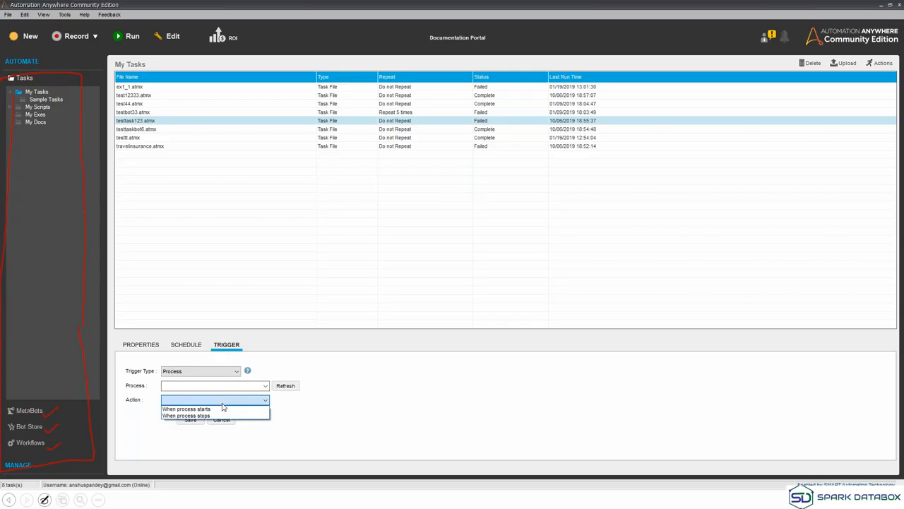
left_click(222, 403)
left_click(265, 386)
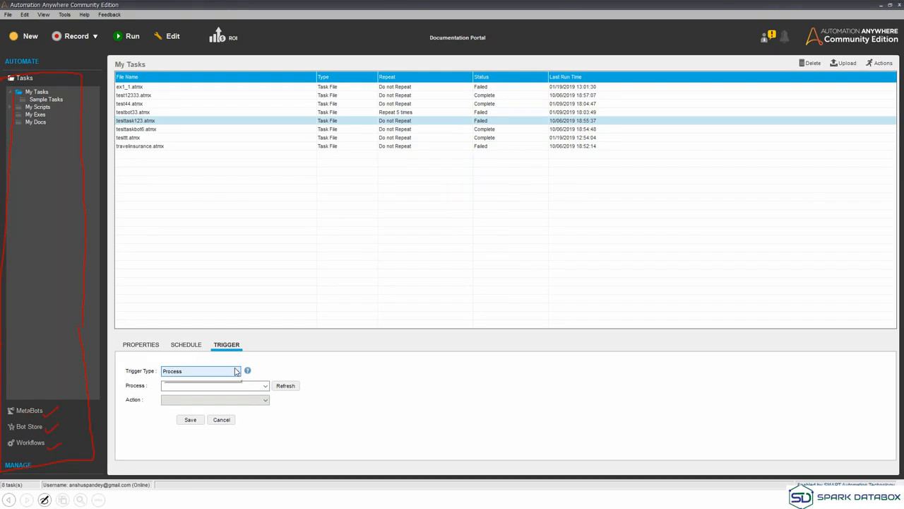
left_click(236, 371)
left_click(208, 425)
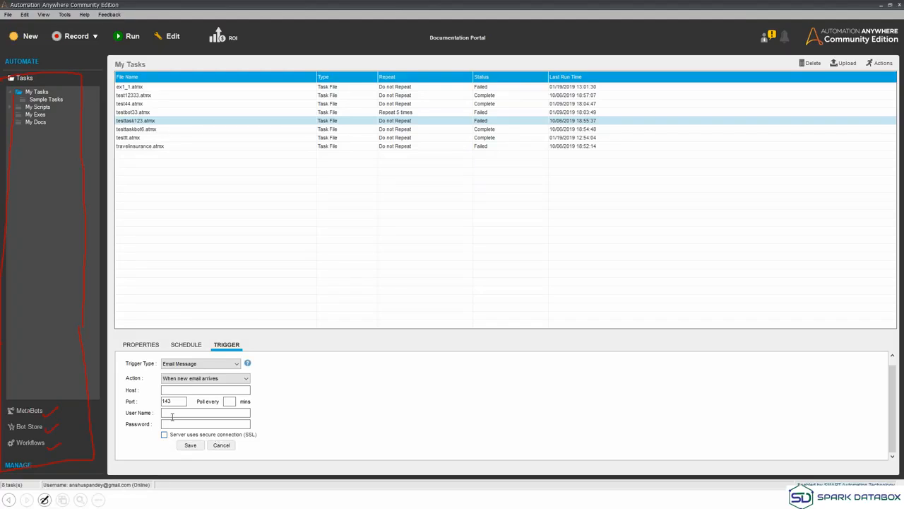
Return to testtask123.atmx's General properties: status Failed, priority Low, timeout 0.
left_click(143, 346)
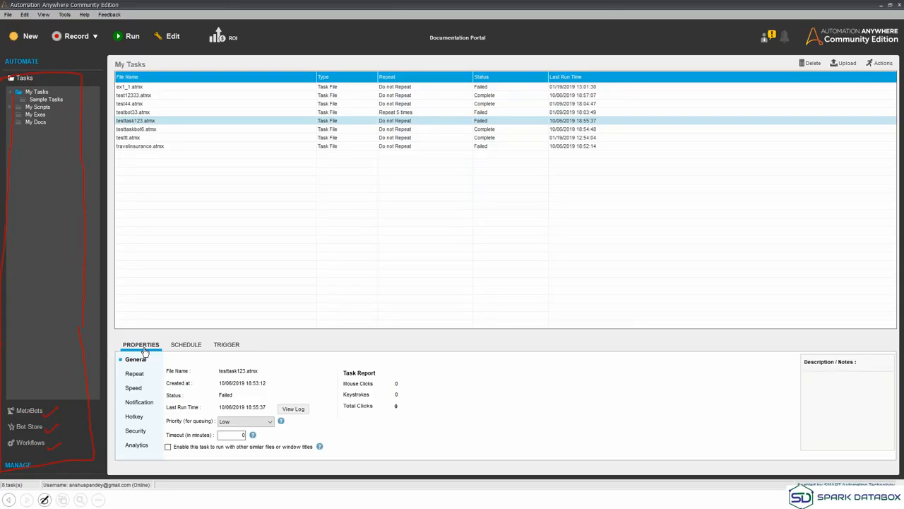
Create a new blank task, NewTask1, choosing the Workbench option.
left_click(21, 40)
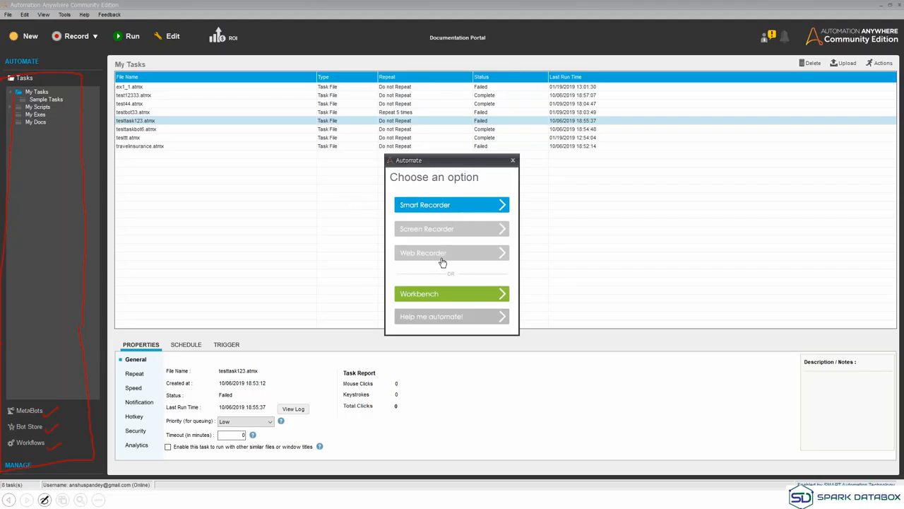
left_click(446, 300)
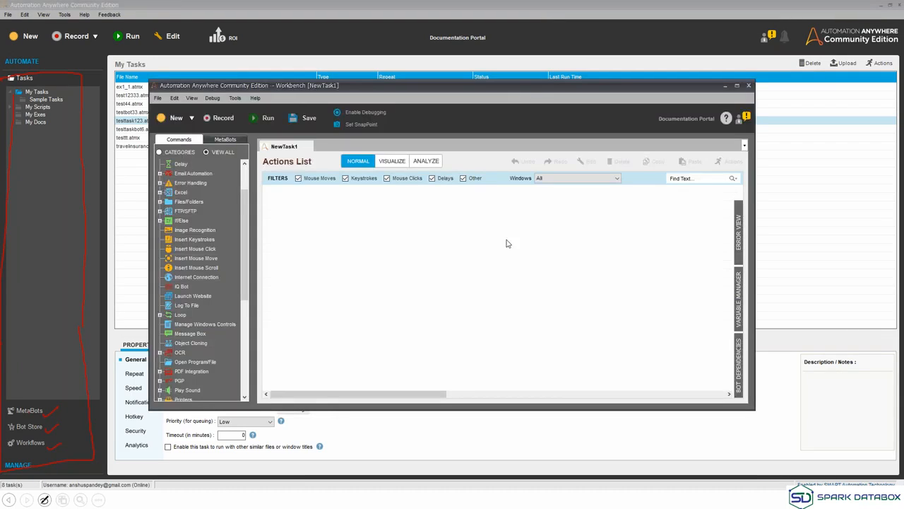
Maximize the NewTask1 Workbench and scroll the Commands list back to the top.
left_click(737, 85)
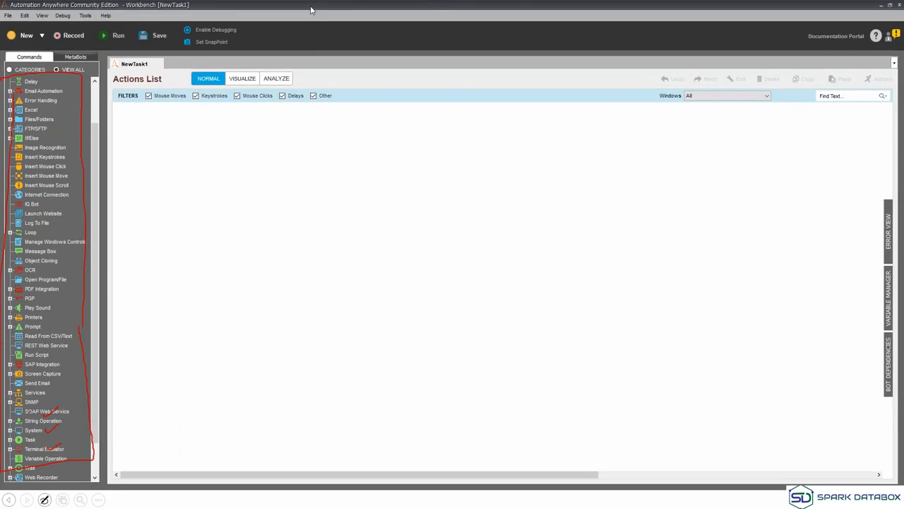
left_click(848, 208)
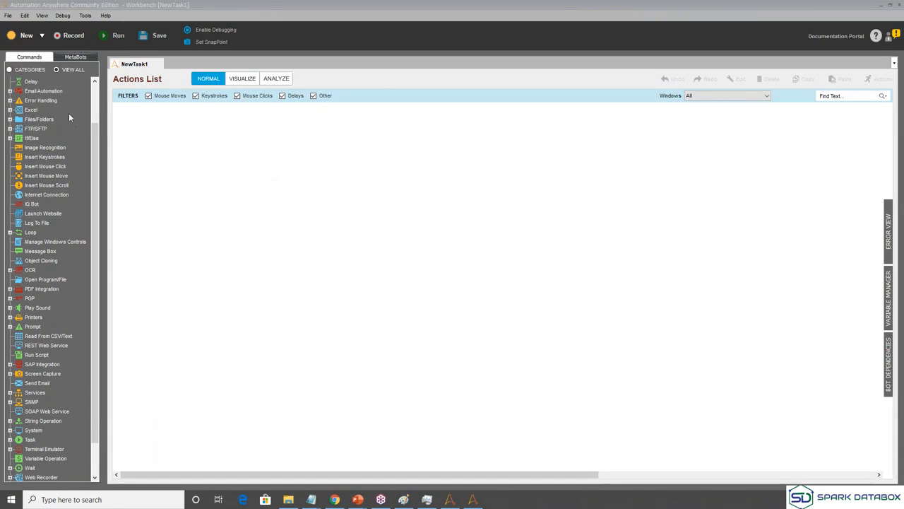
left_click_drag(96, 133, 92, 84)
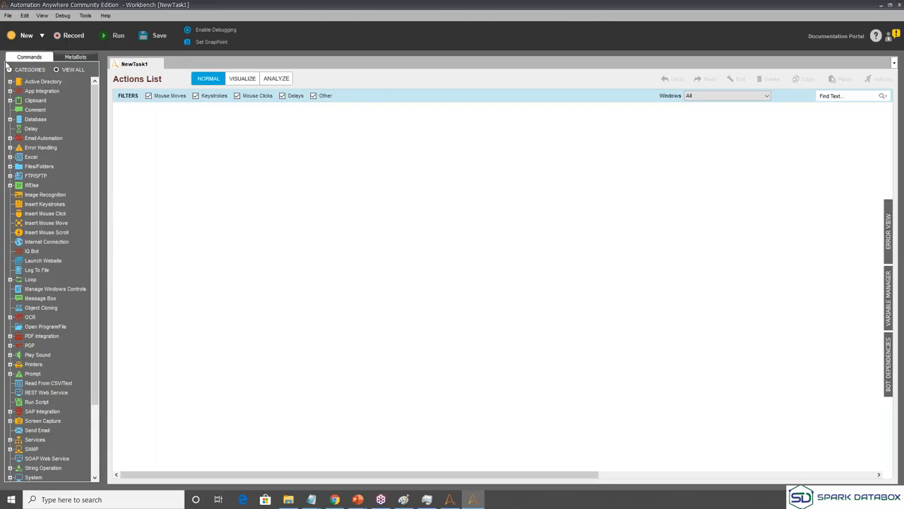
left_click(10, 91)
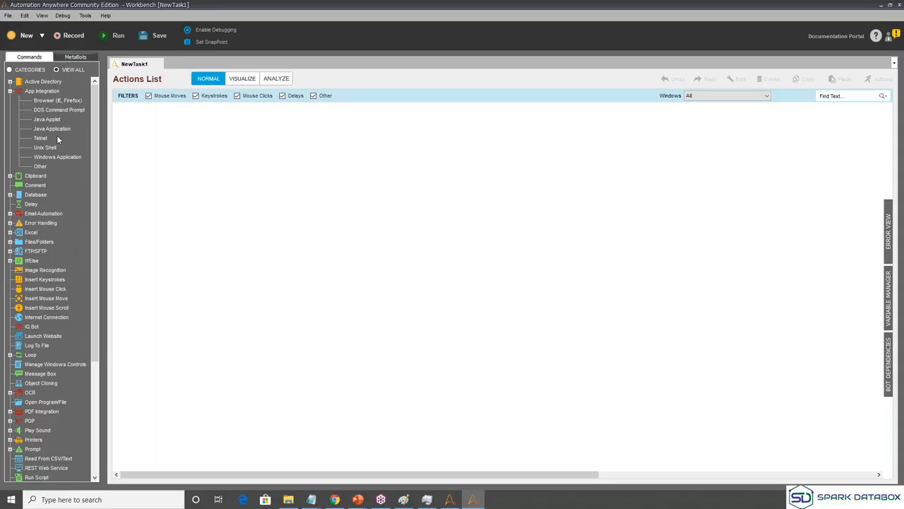
left_click(10, 176)
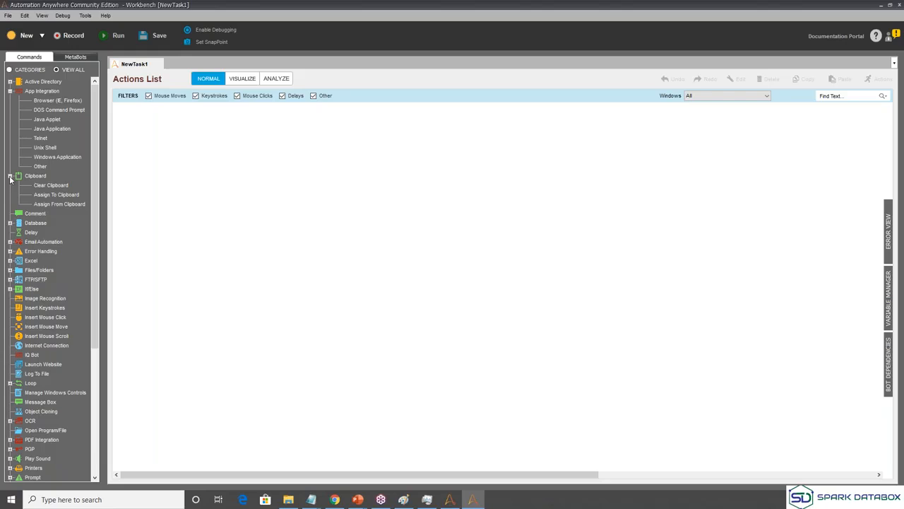
left_click(10, 176)
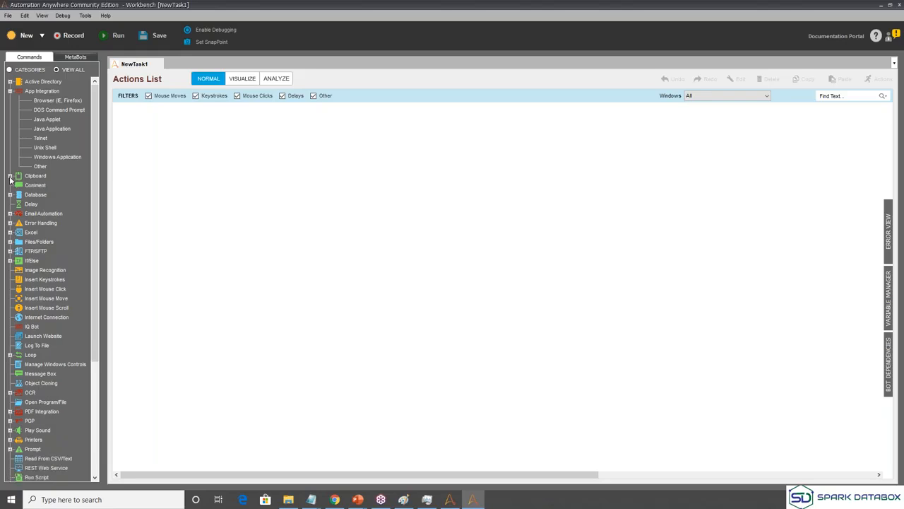
left_click(9, 195)
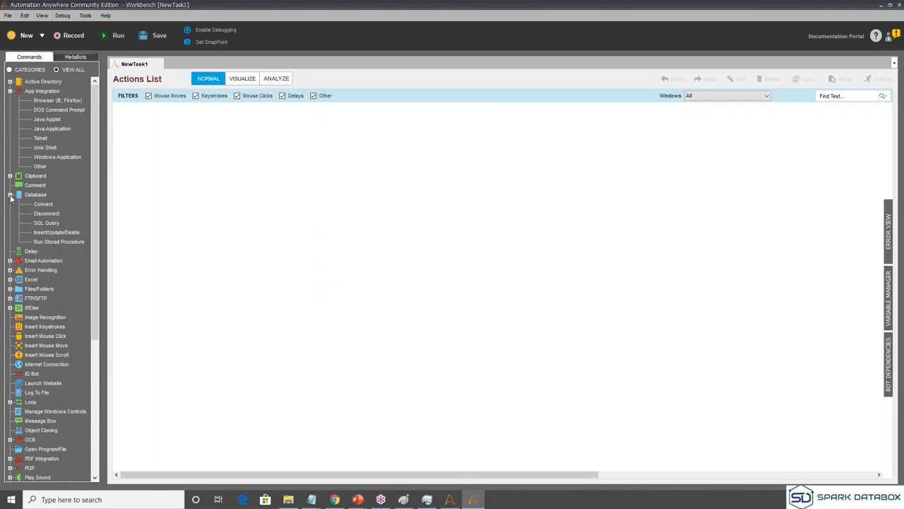
left_click(10, 196)
left_click(9, 214)
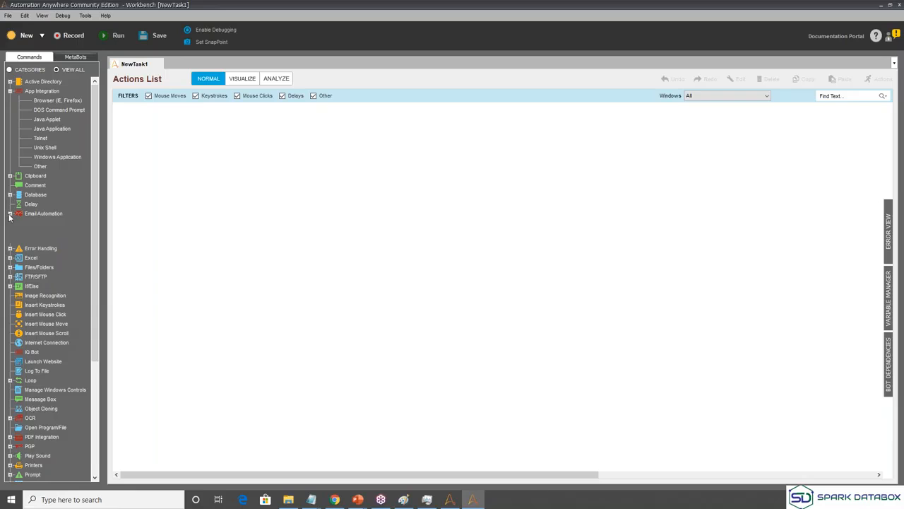
left_click(10, 214)
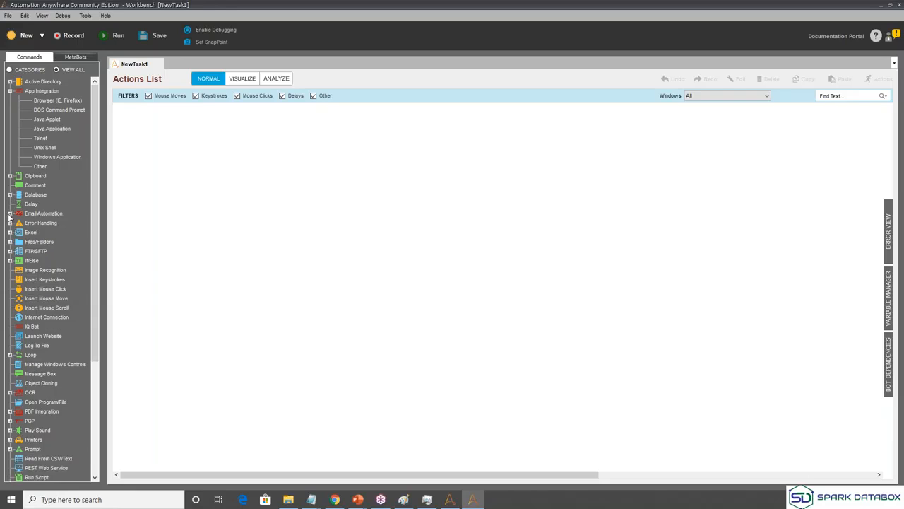
left_click(11, 233)
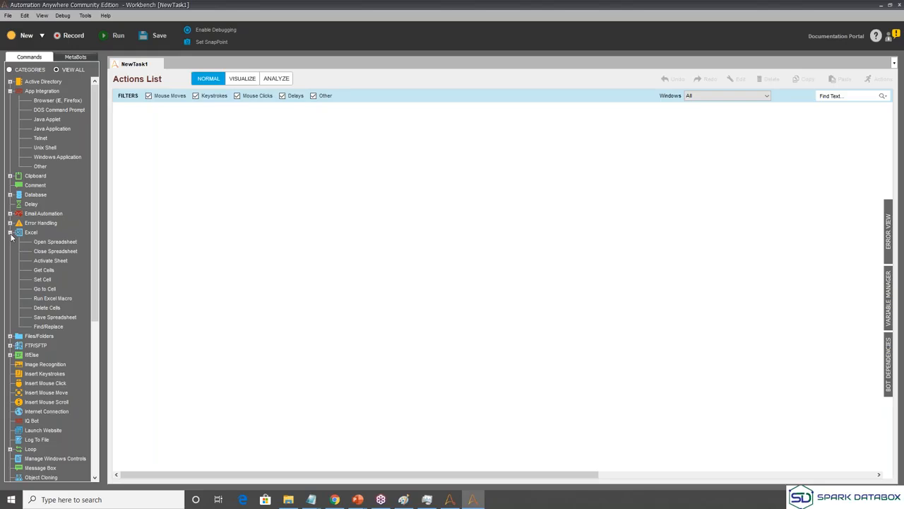
left_click(10, 234)
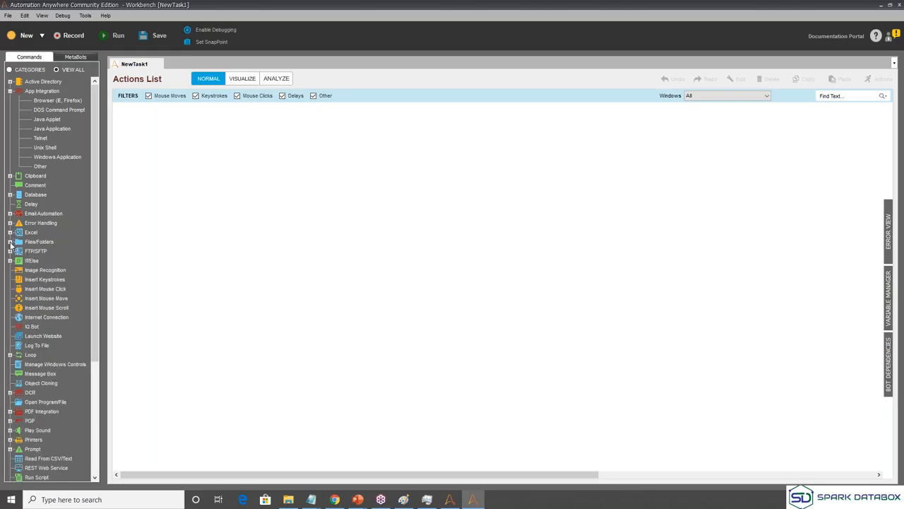
left_click(10, 242)
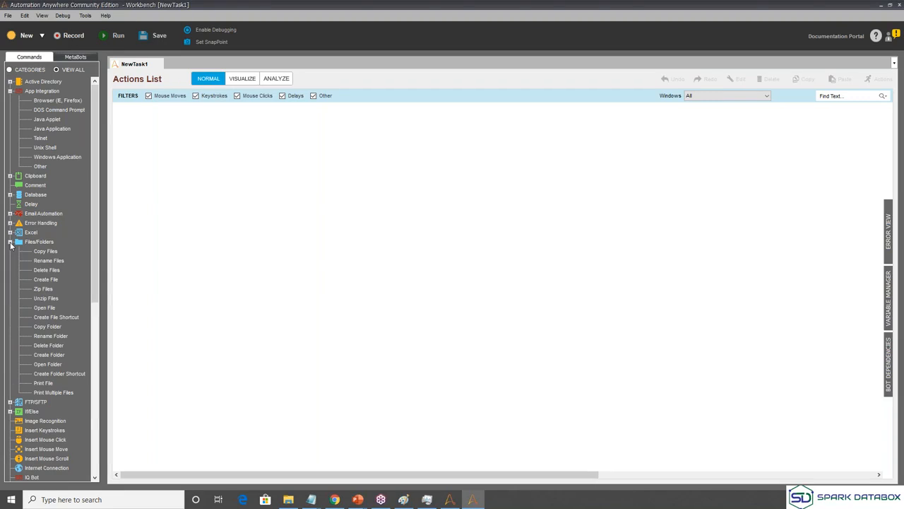
left_click(9, 242)
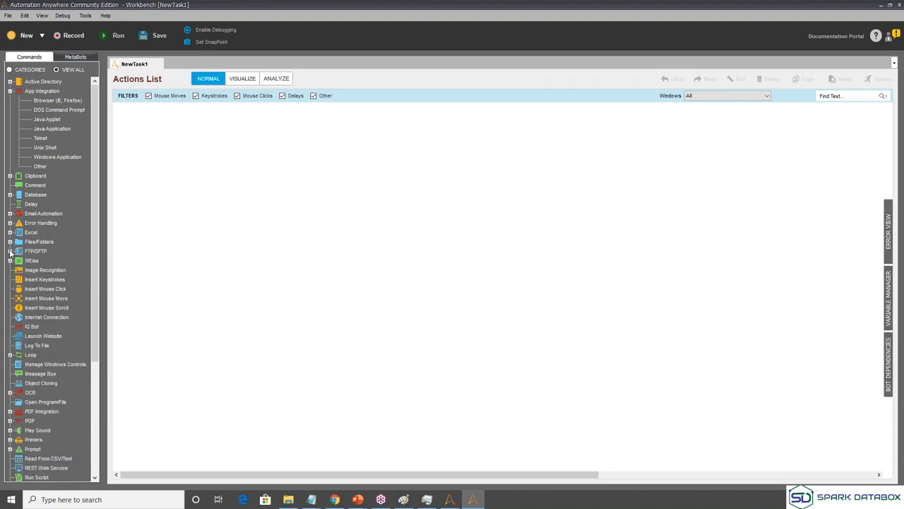
left_click(10, 251)
left_click(10, 251)
left_click(10, 260)
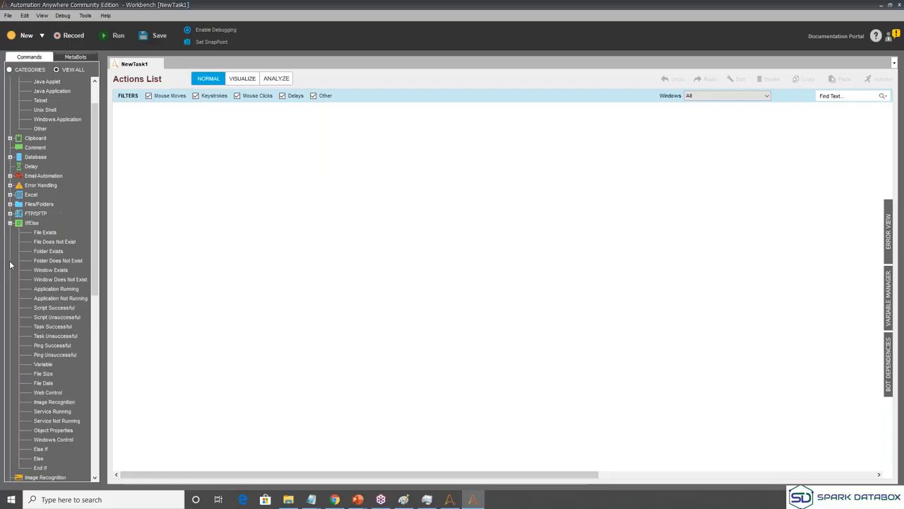
left_click(10, 222)
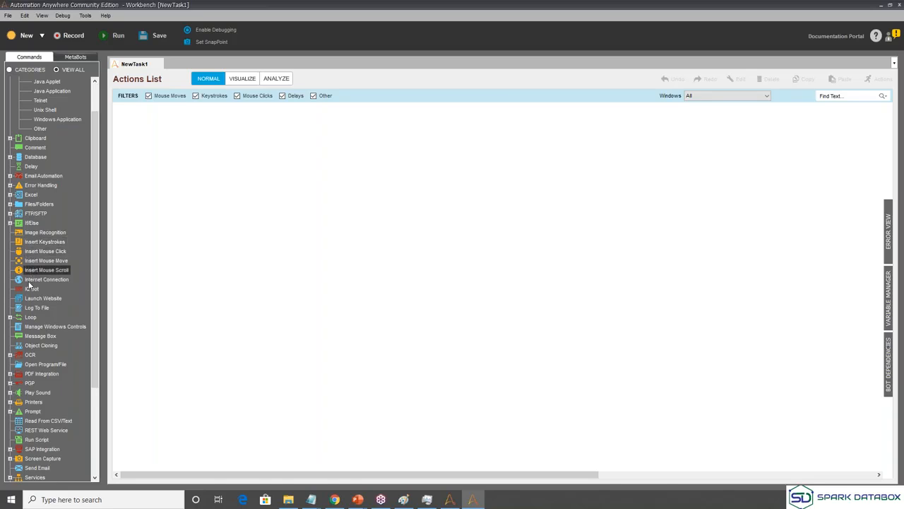
left_click(10, 317)
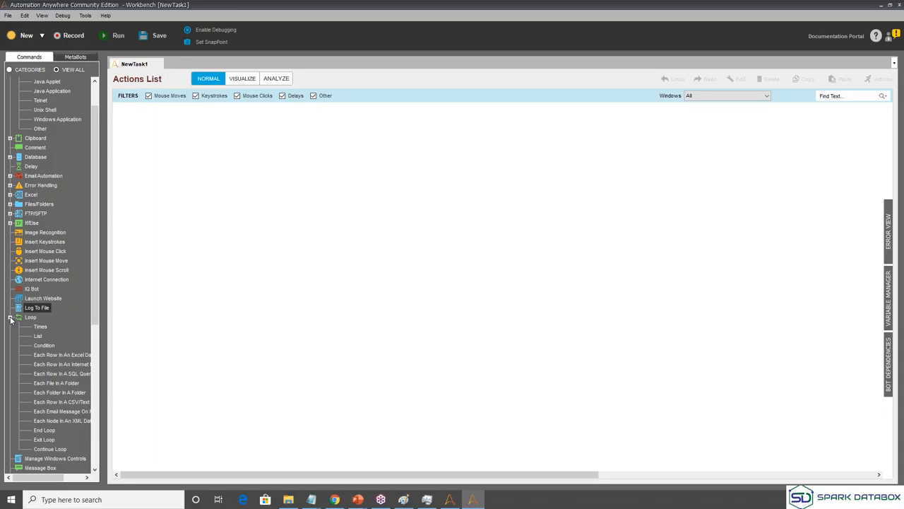
left_click(10, 318)
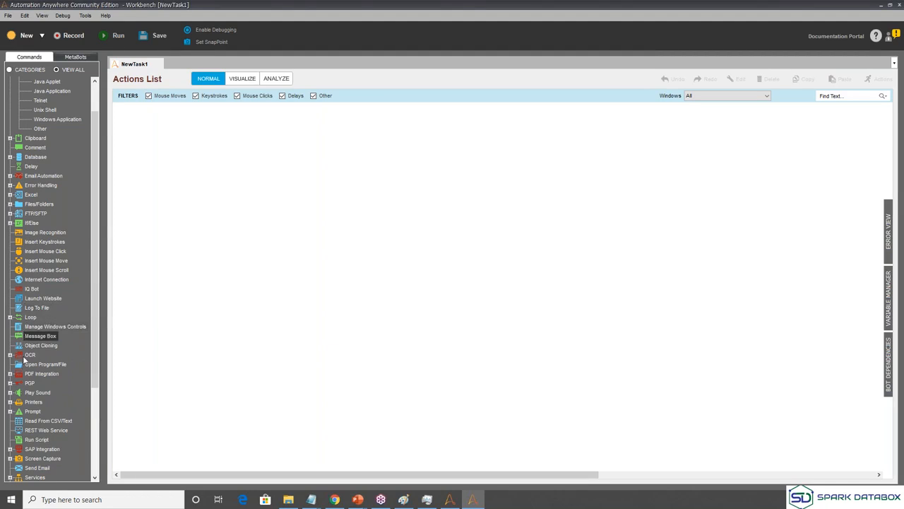
scroll(26, 368, "down", 5)
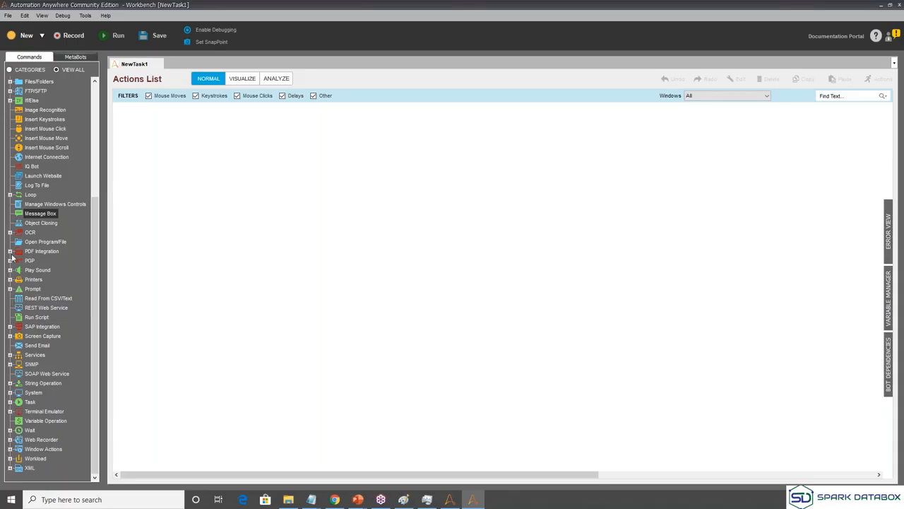
left_click(10, 260)
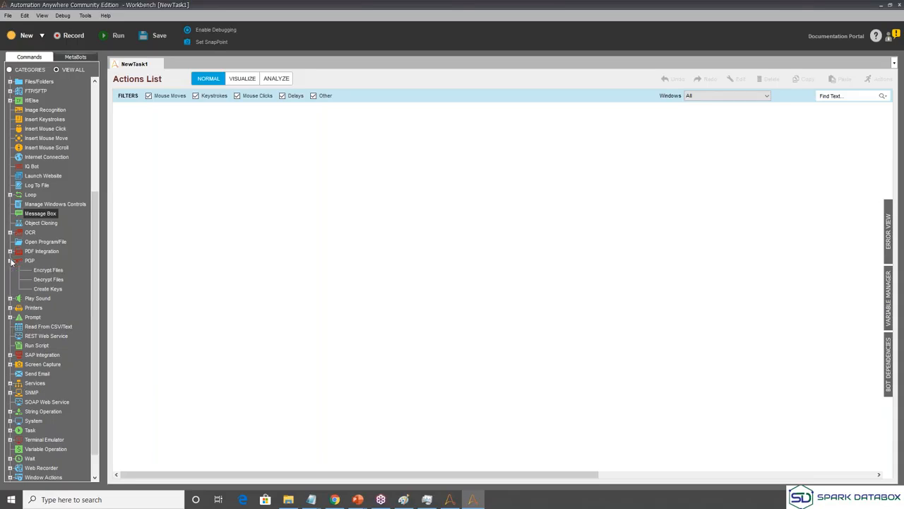
left_click(9, 251)
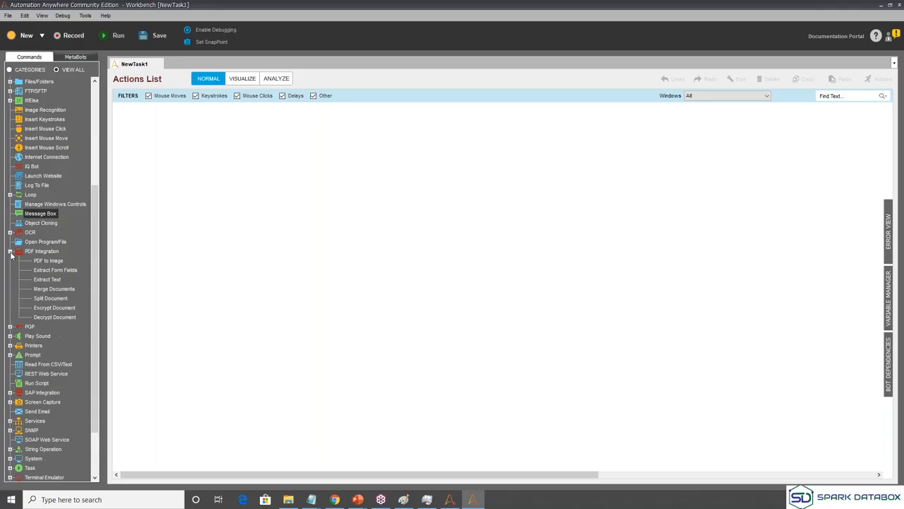
left_click(10, 252)
left_click(10, 280)
left_click(10, 327)
left_click(10, 327)
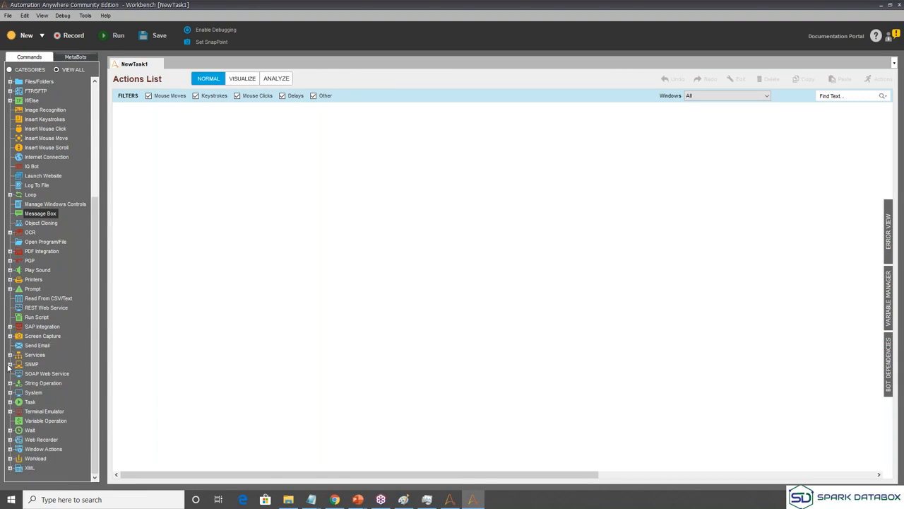
scroll(8, 366, "up", 3)
left_click(10, 91)
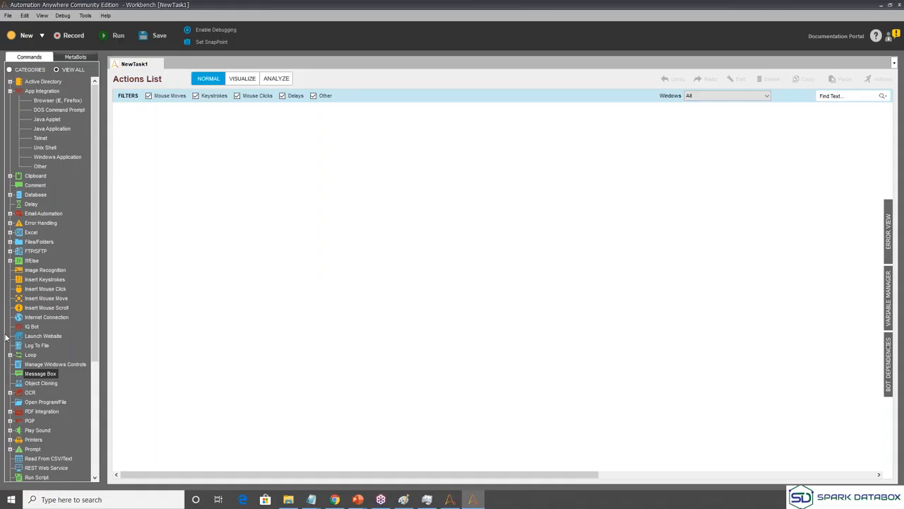
left_click(10, 91)
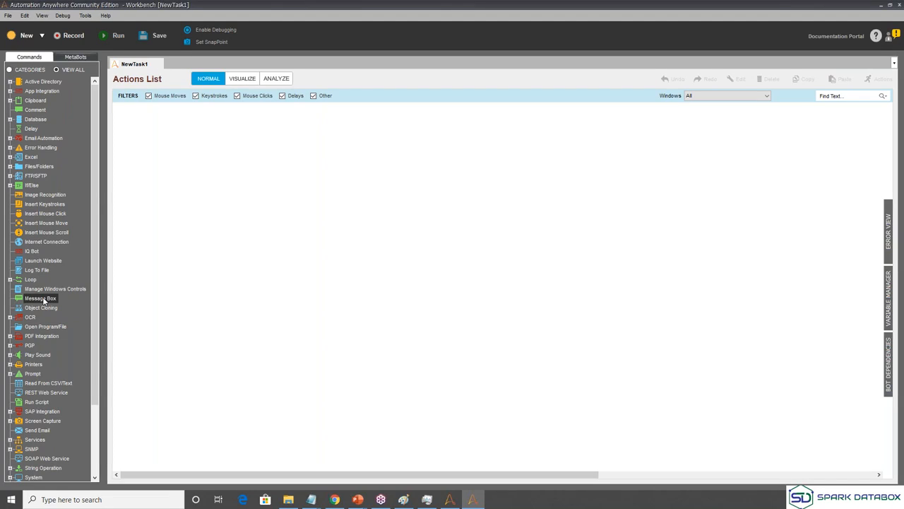
Drag in a Message Box, enter 'Hello world, How are you?' and save it.
left_click_drag(44, 300, 252, 175)
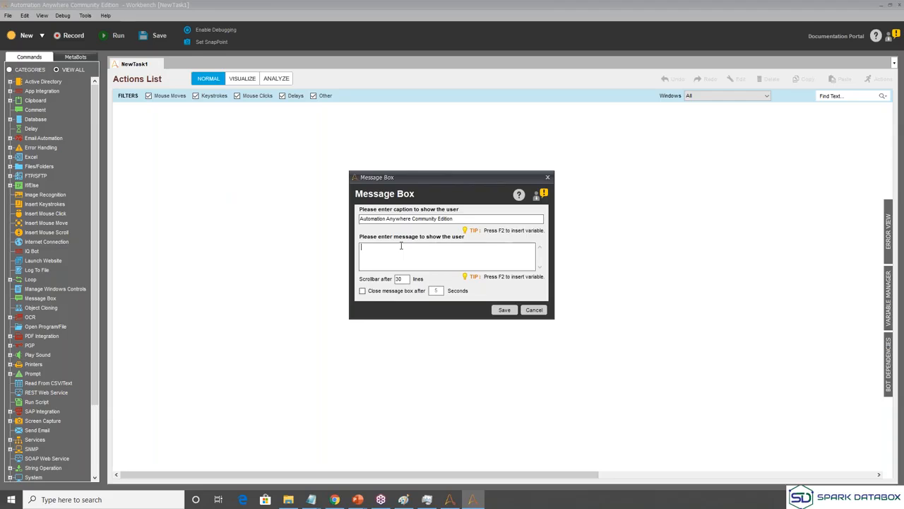
type("Hello world, Ho")
key("BackSpace")
key("BackSpace")
key("BackSpace")
type("w are you?")
left_click(500, 310)
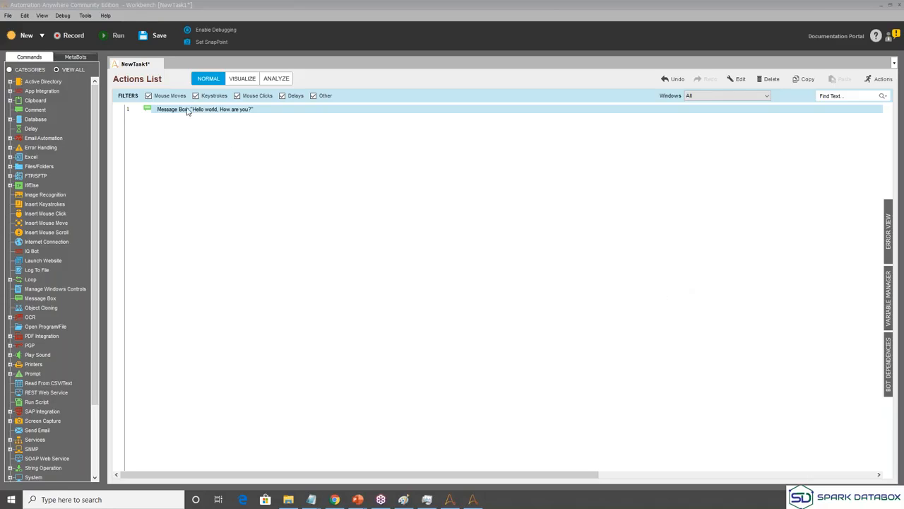
Save the task as oct06_bot1, run it, and dismiss its greeting message.
left_click(153, 35)
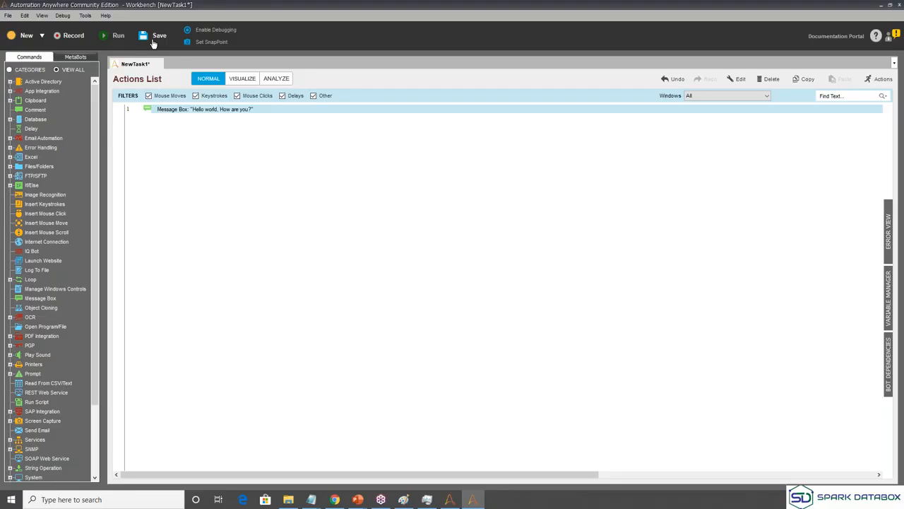
left_click(153, 41)
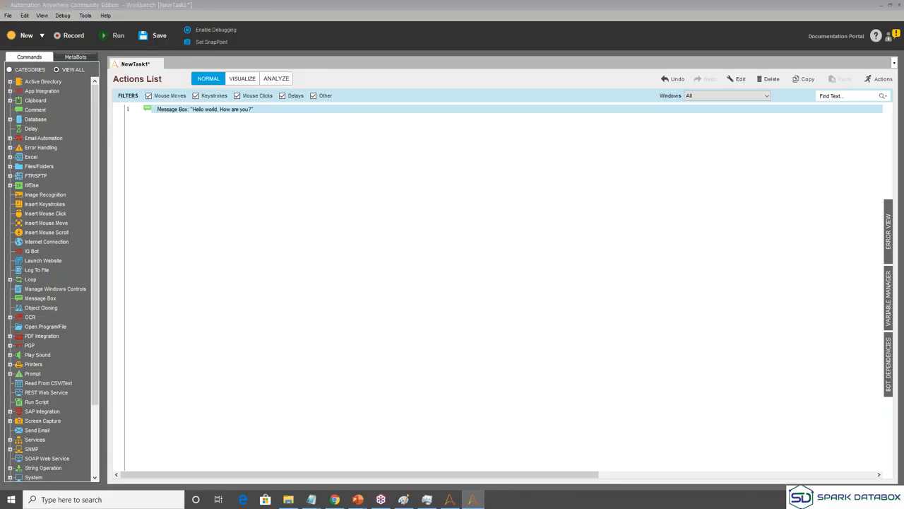
type("oct06_bot1")
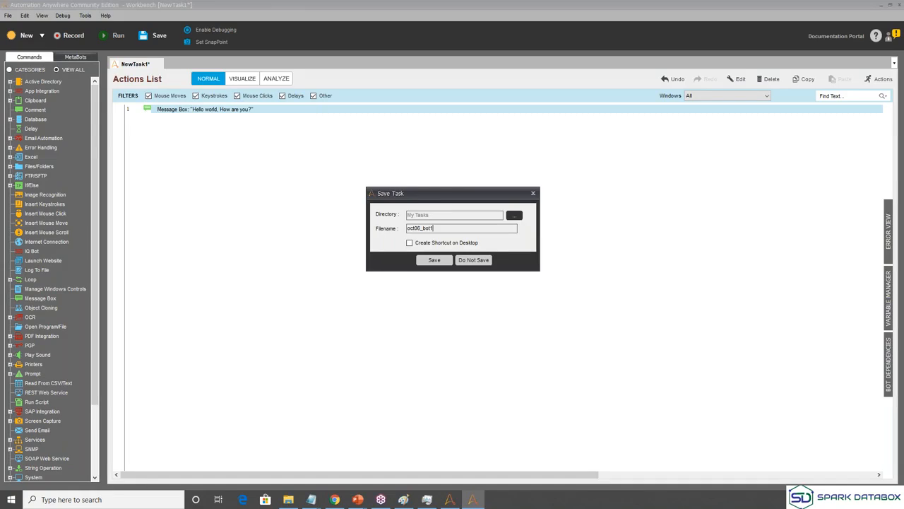
key("Return")
left_click(881, 6)
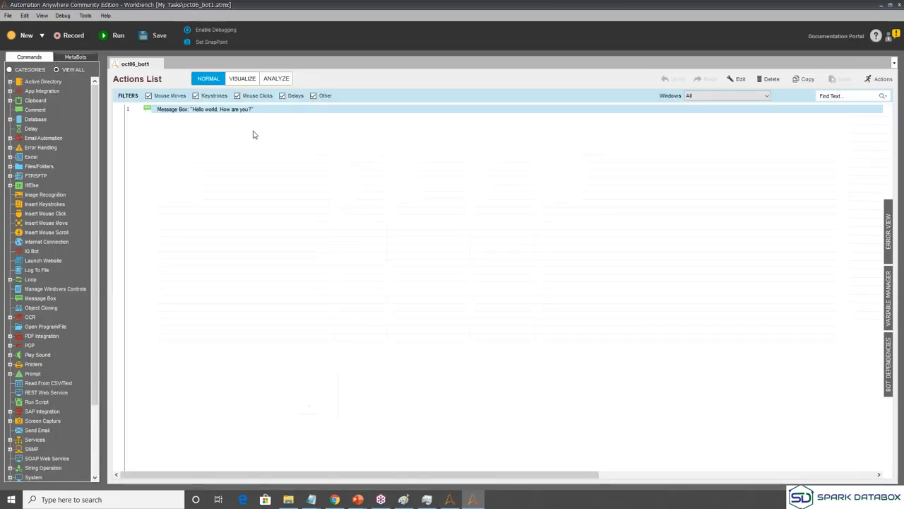
left_click(105, 41)
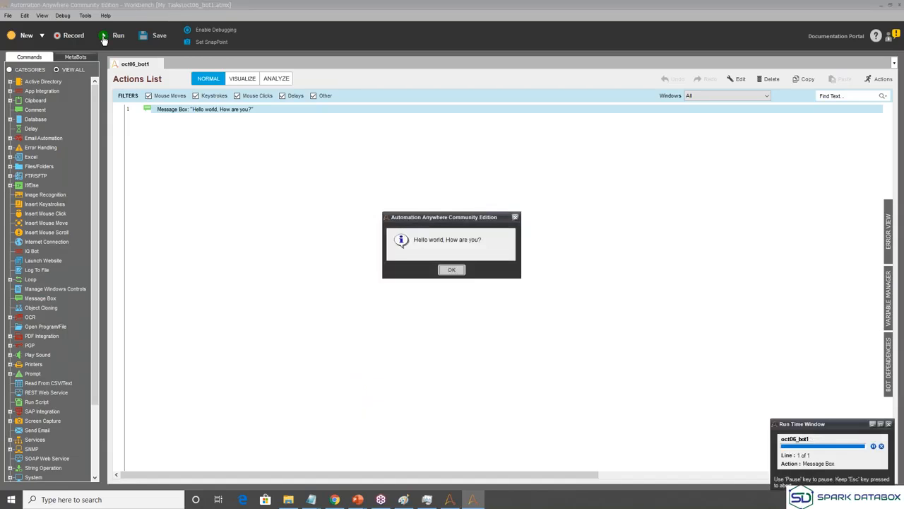
left_click(452, 270)
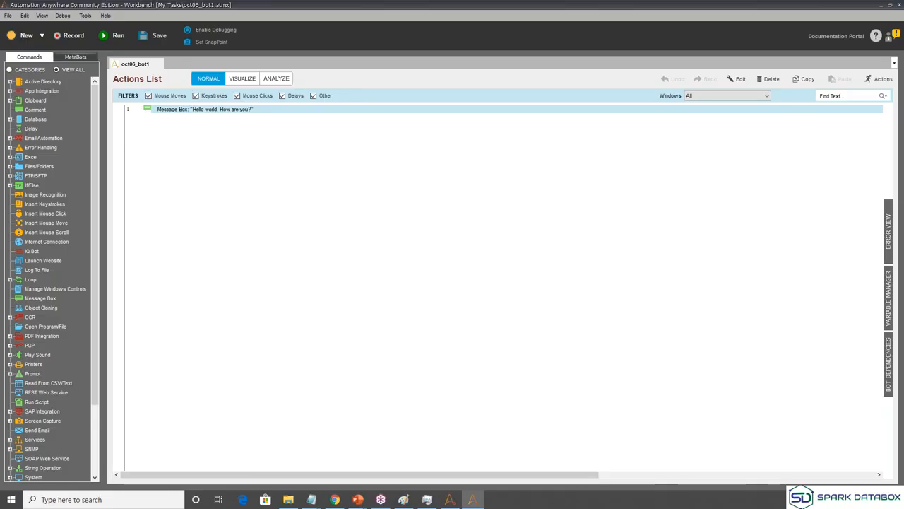
Close the oct06_bot1 task once its run has finished.
left_click(898, 6)
Close Workbench and relaunch Automation Anywhere Community Edition to view My Tasks.
left_click(899, 7)
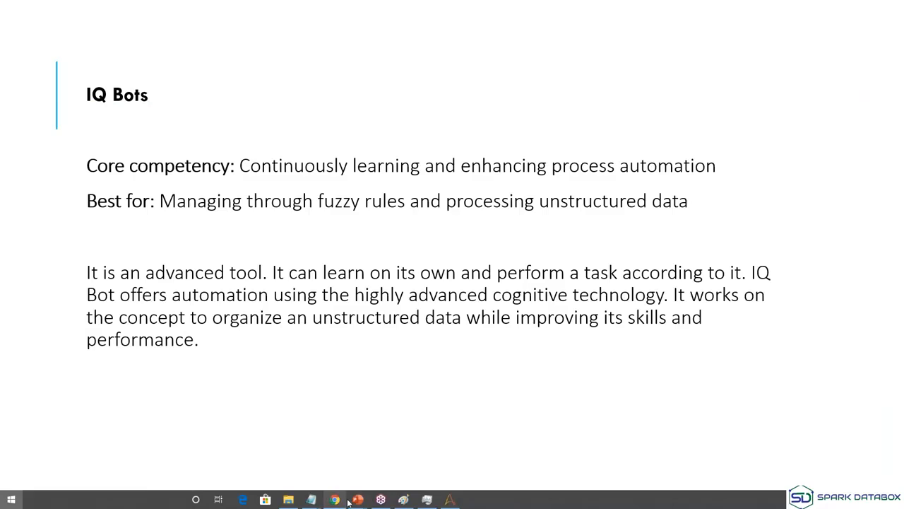
key("super")
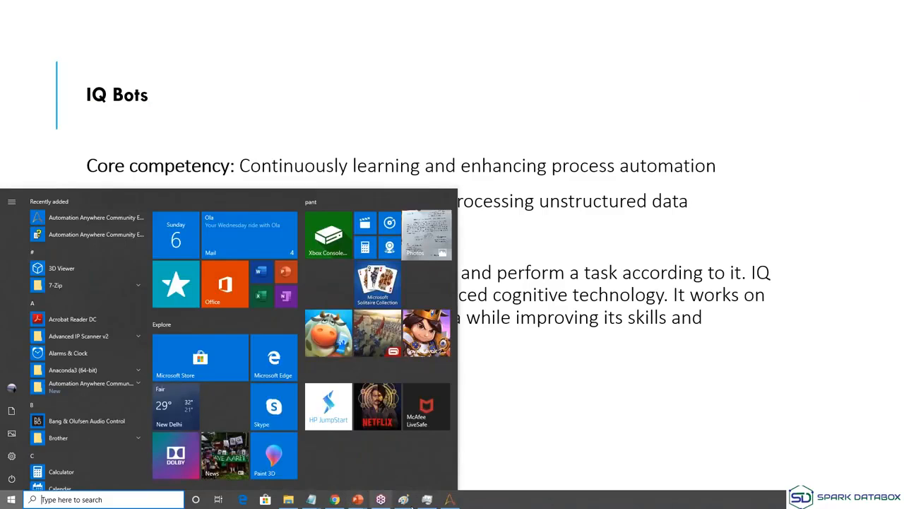
left_click(450, 499)
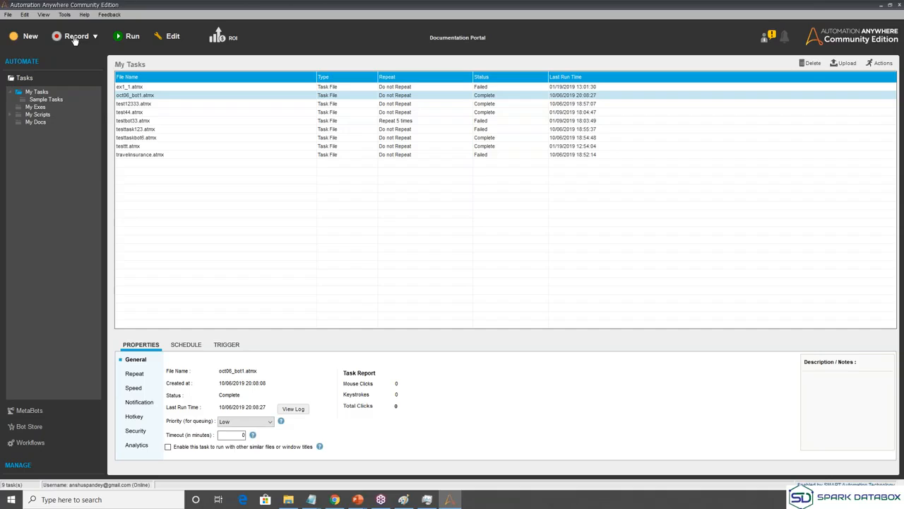
Start a new recording and launch notepad from the Windows Run dialog.
left_click(75, 38)
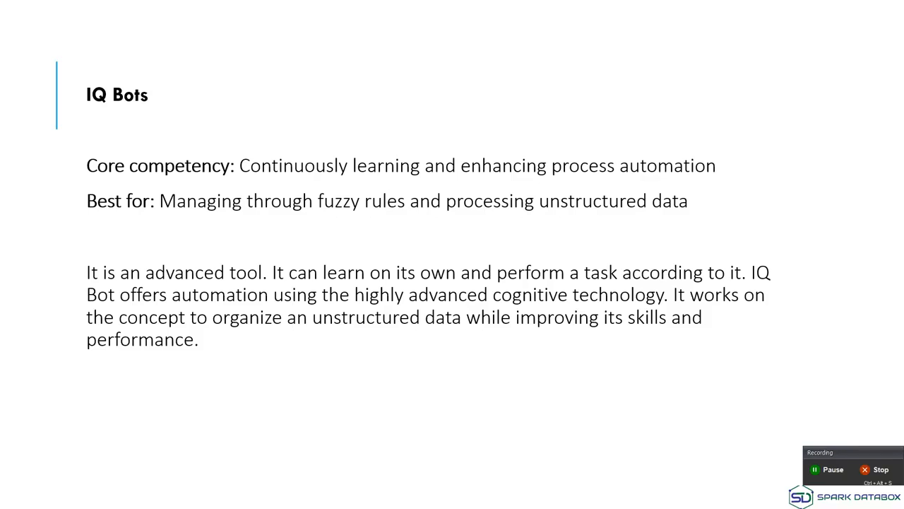
key("super+r")
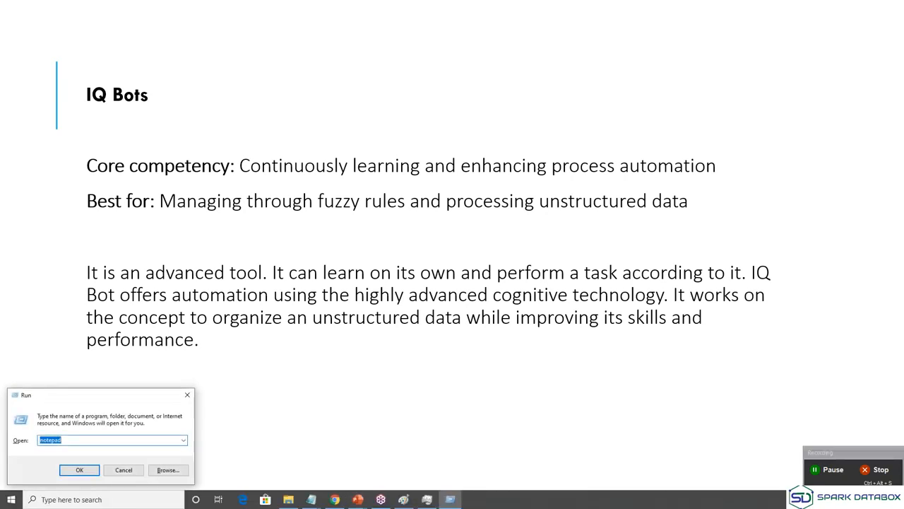
key("BackSpace")
type("anshu")
key("BackSpace")
key("BackSpace")
key("BackSpace")
key("BackSpace")
key("BackSpace")
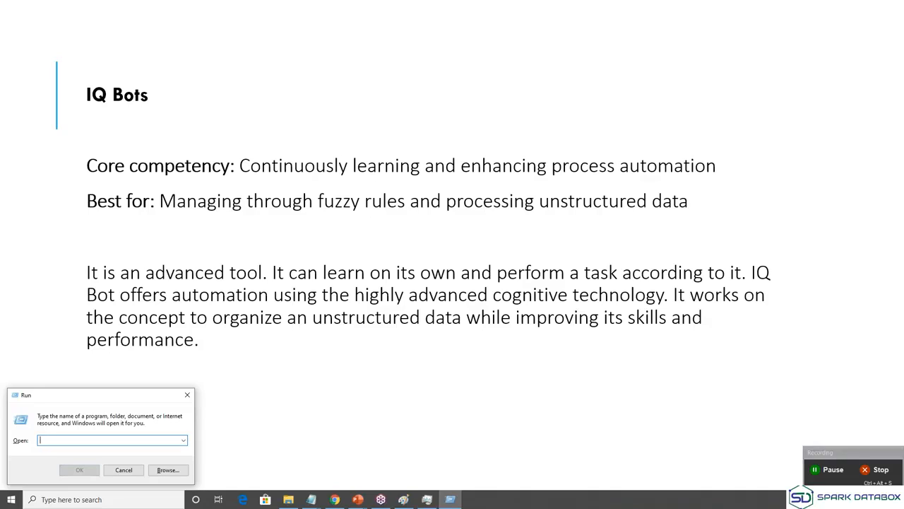
type("noteb")
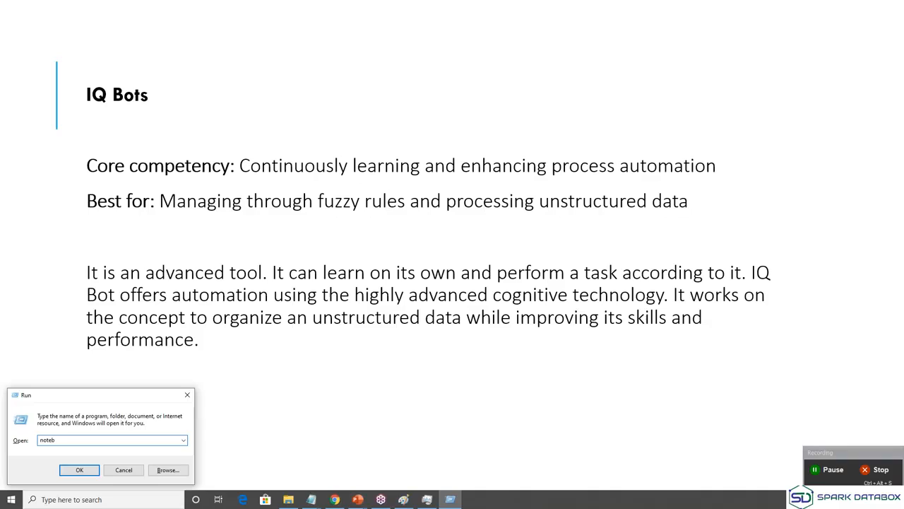
key("BackSpace")
type("pad")
key("Return")
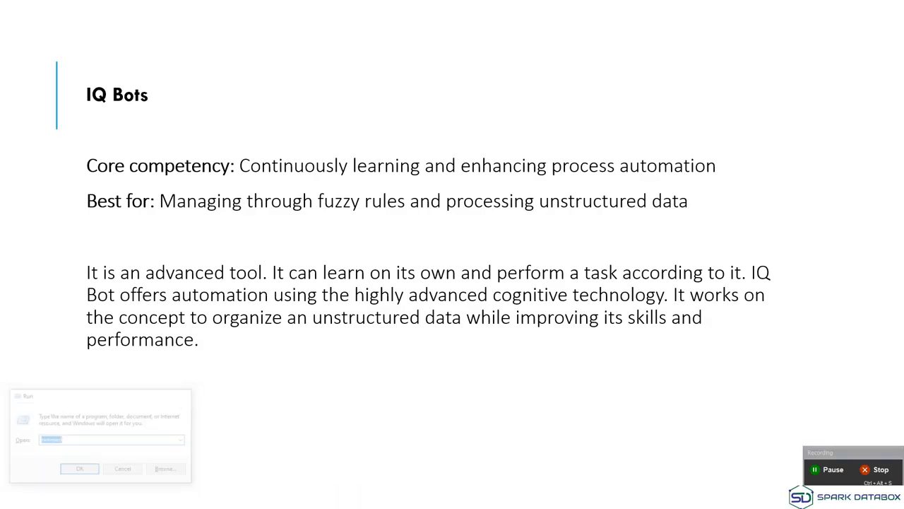
Type 'hiiiiii' and 'hello froom a demo bot' as the first two Notepad lines.
type("hii")
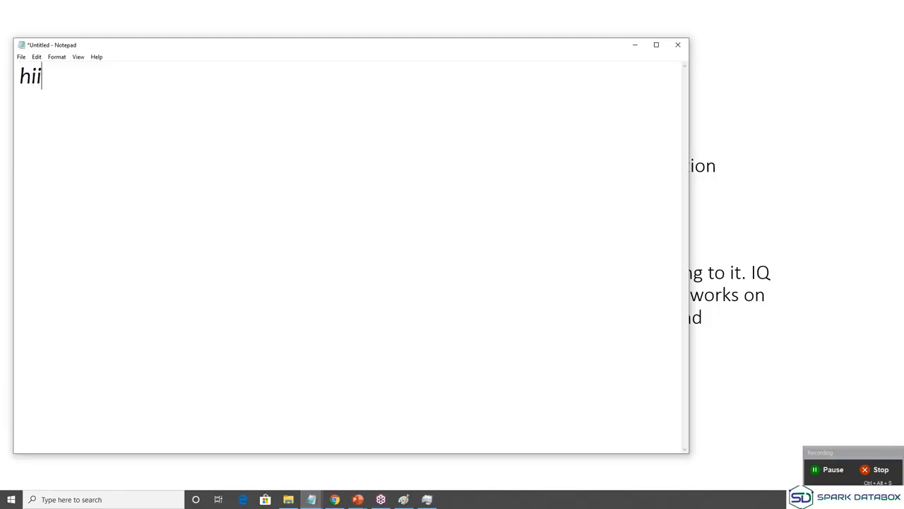
type("iiii")
key("Return")
type("hello")
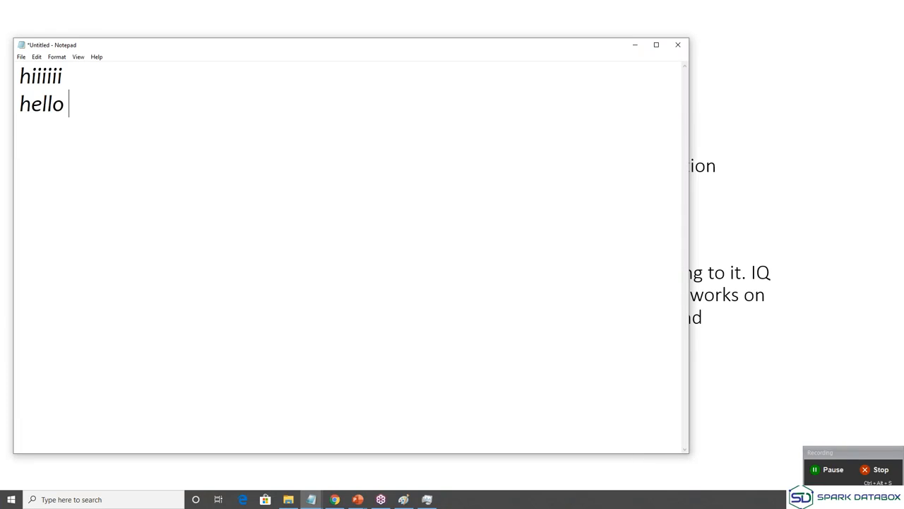
type("froom a demo bot")
key("Return")
key("Return")
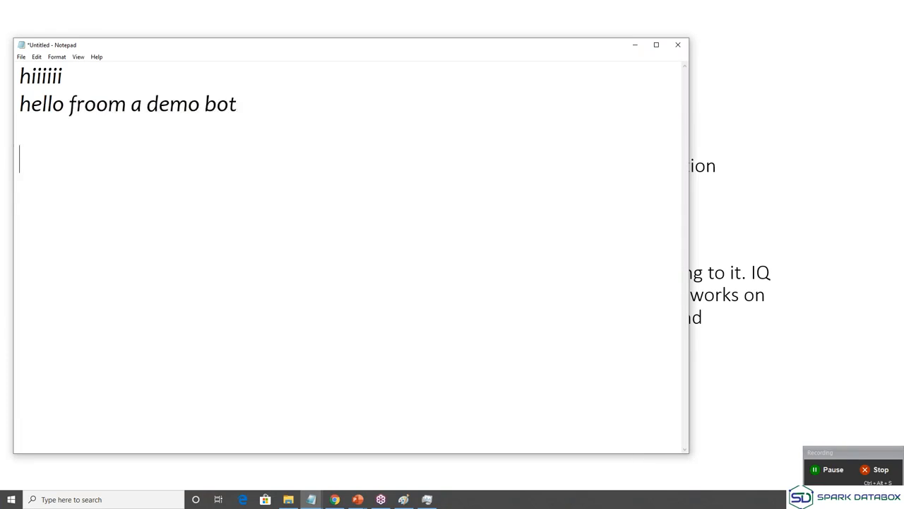
Add several lines of random text, then stop the recording.
type("ihfoewhi")
key("Return")
type("shfeihowshf")
key("Return")
type("aifhaohf")
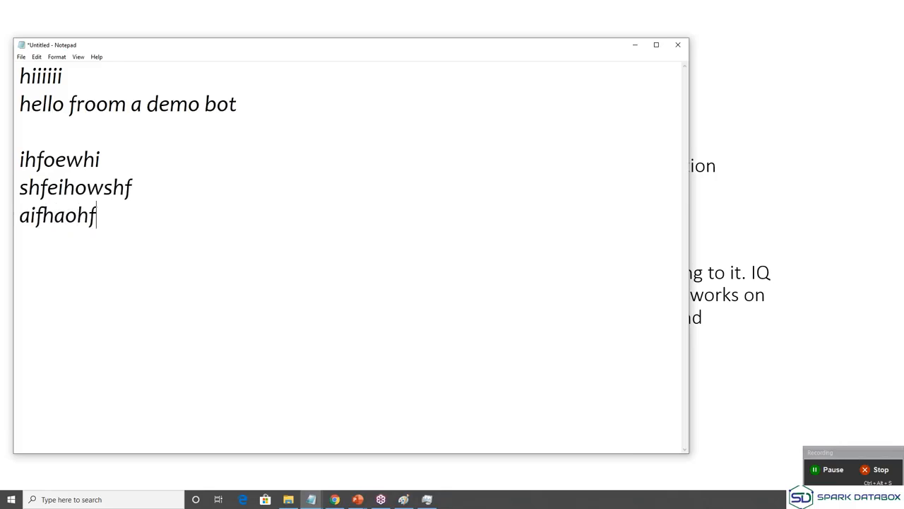
type("foiehf")
key("Return")
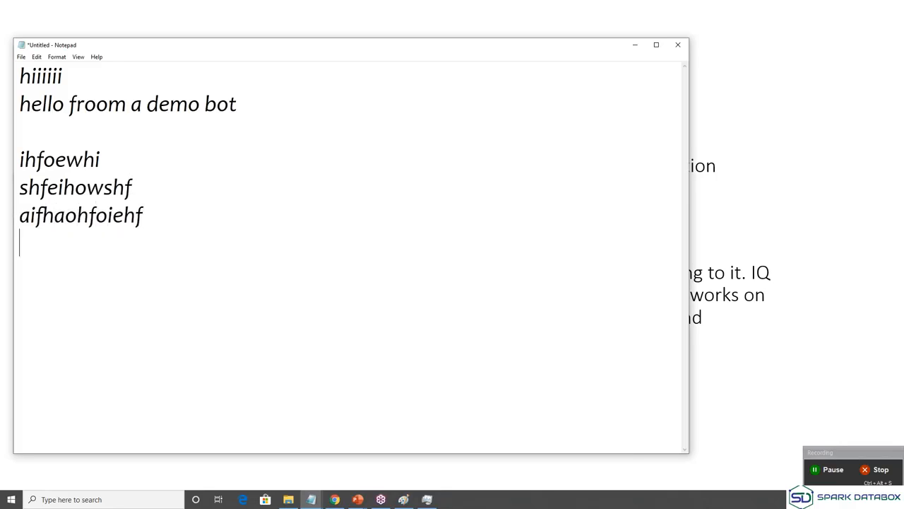
type("fieawhiofhewoi")
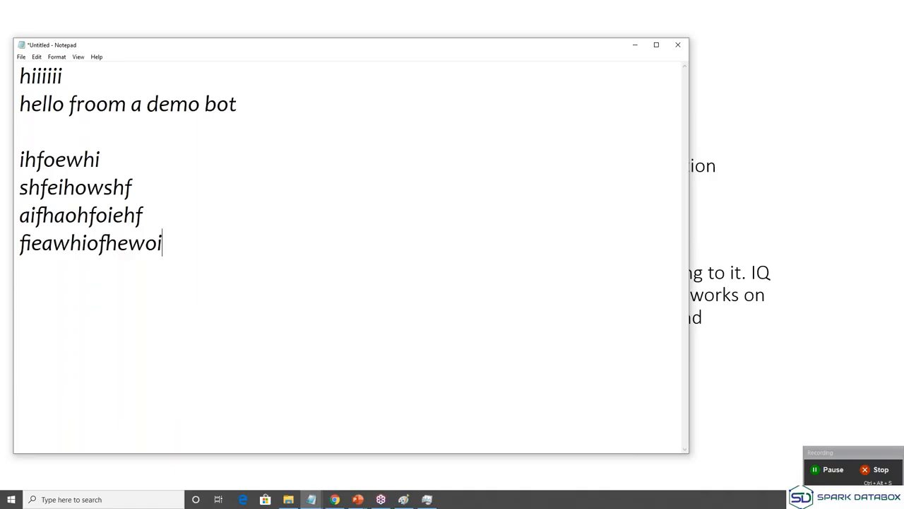
type("fheoi ase so aew foaewoewuoewufogaew")
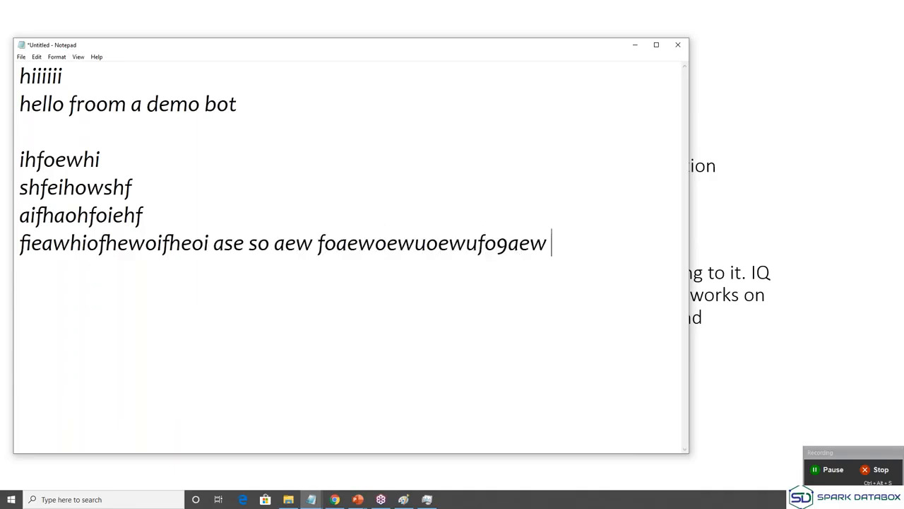
left_click(876, 471)
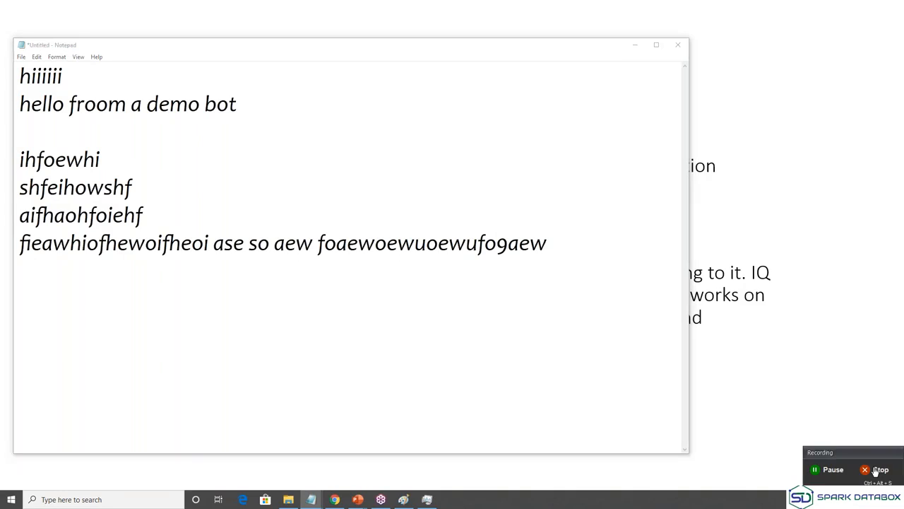
Close Notepad, choosing Don't Save to discard its text.
left_click(673, 48)
left_click(472, 250)
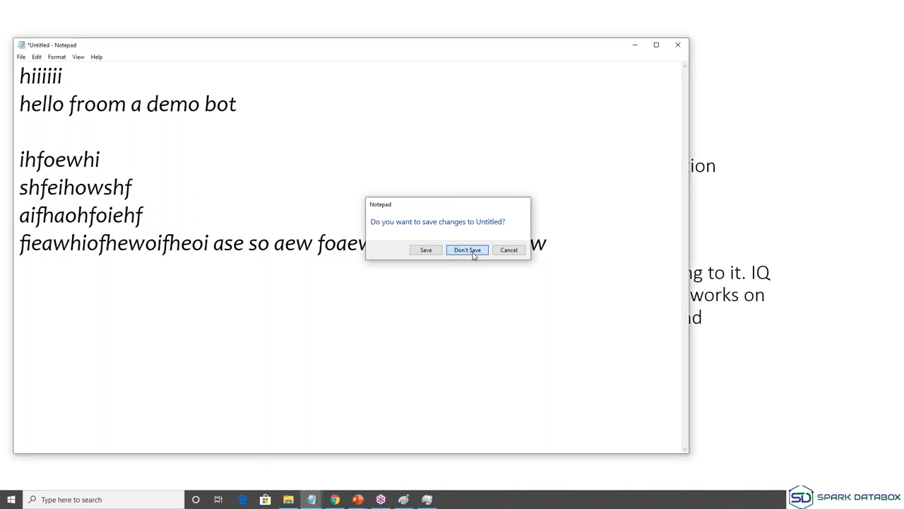
left_click(468, 250)
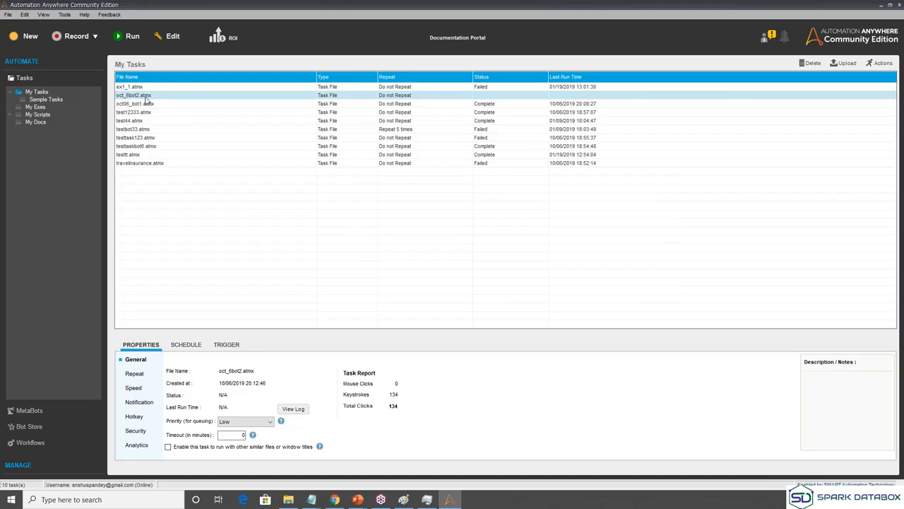
Open oct_6bot2.atmx in the Workbench via its right-click Edit option.
right_click(146, 100)
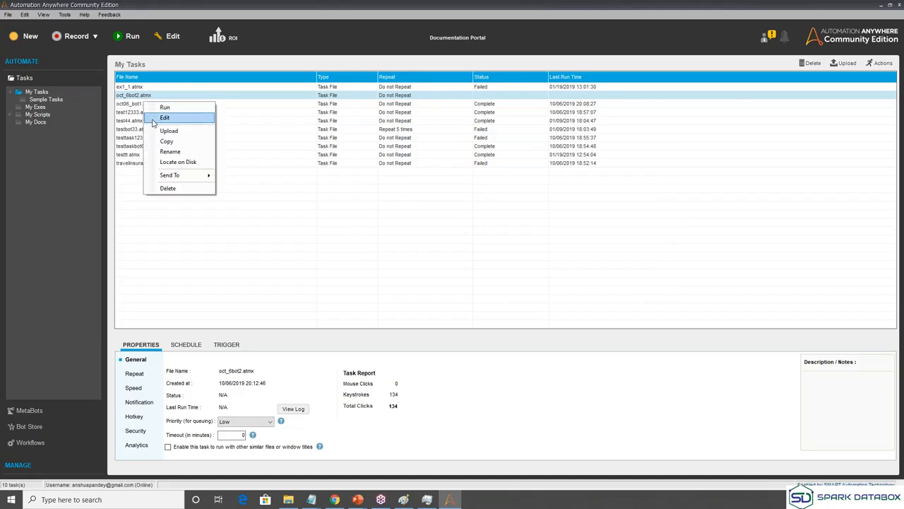
left_click(165, 118)
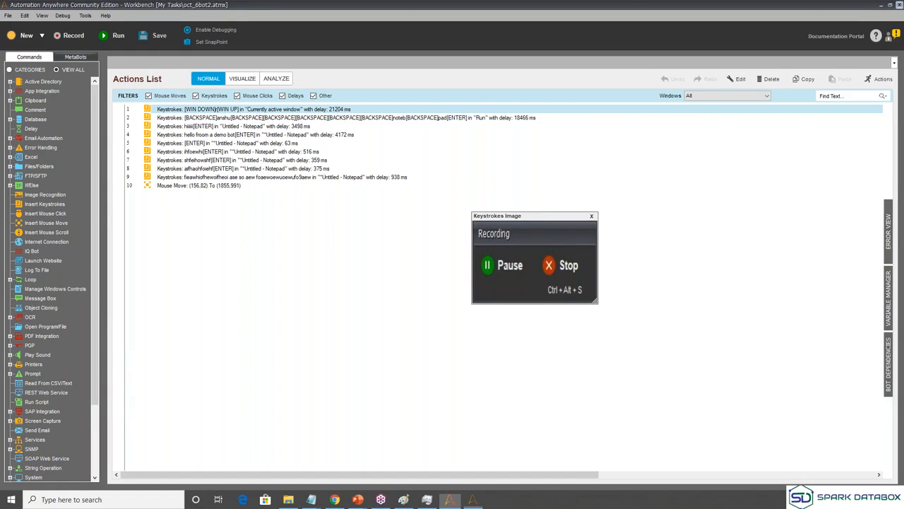
Close the Workbench to return to the My Tasks list.
left_click(888, 6)
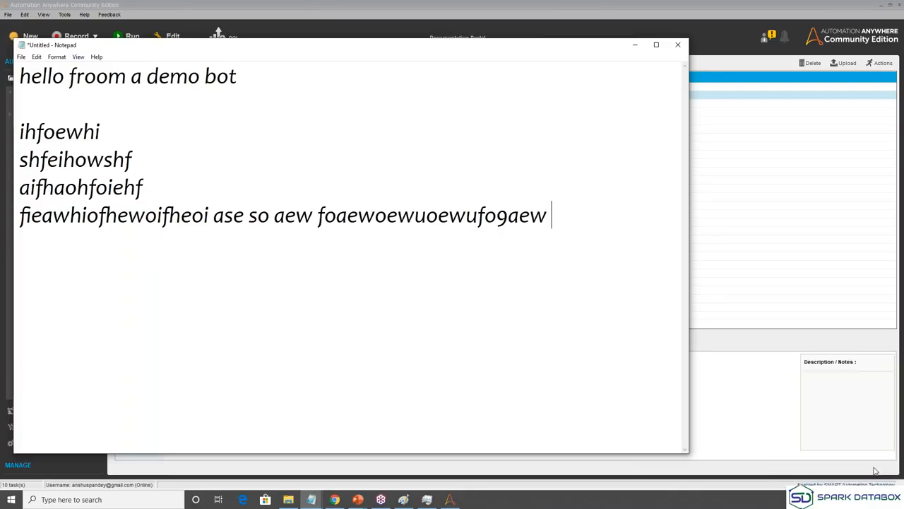
Return to the My Tasks list after the oct_6bot2 replay.
left_click(859, 300)
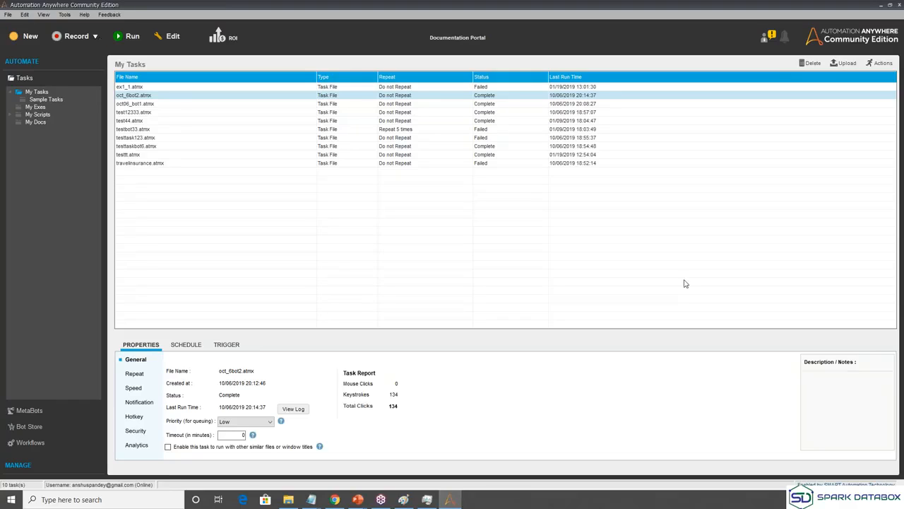
Focus Automation Anywhere and open the Record dropdown listing Smart, Screen and Web Recorder.
left_click(681, 287)
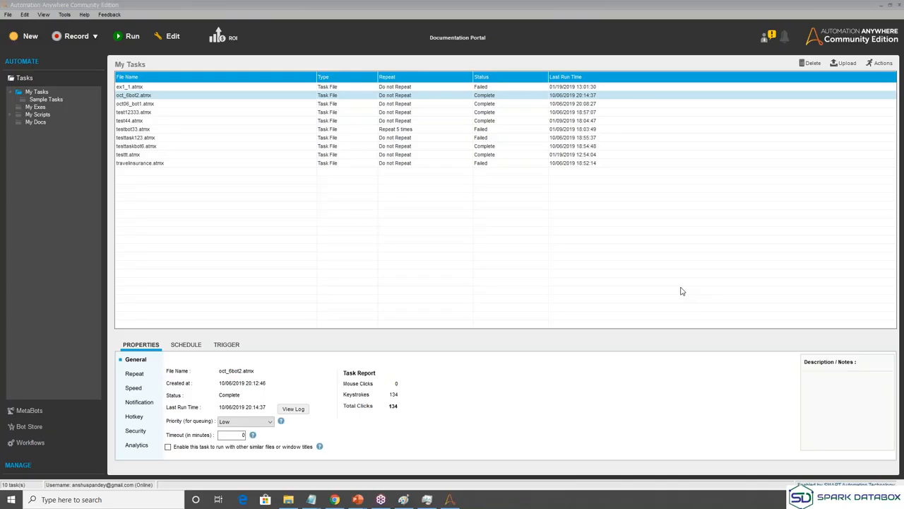
left_click(482, 298)
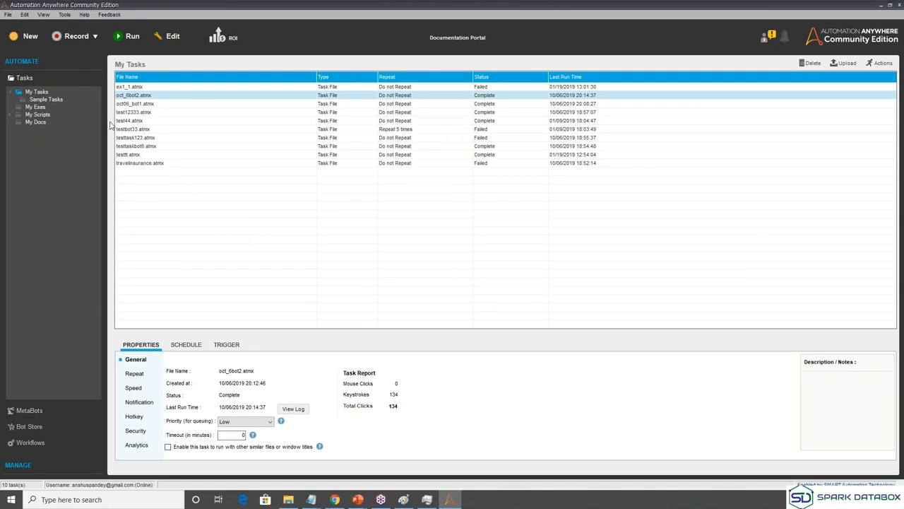
left_click(96, 37)
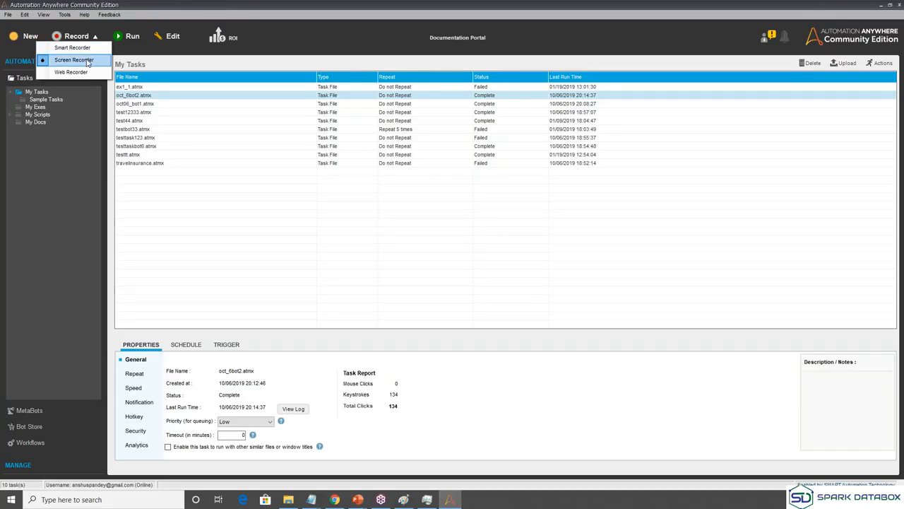
Close and reopen the Smart/Screen/Web recorder-type list, then close it with Screen Recorder chosen.
left_click(96, 37)
left_click(96, 36)
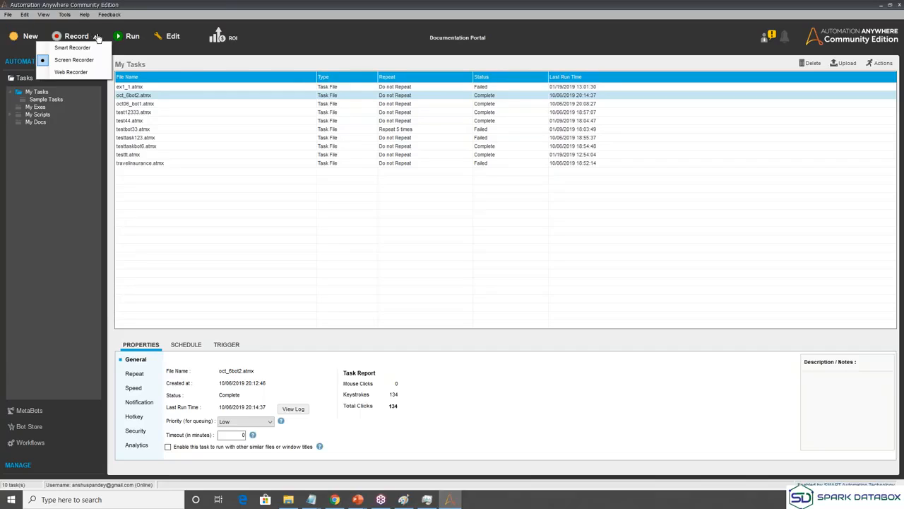
left_click(97, 38)
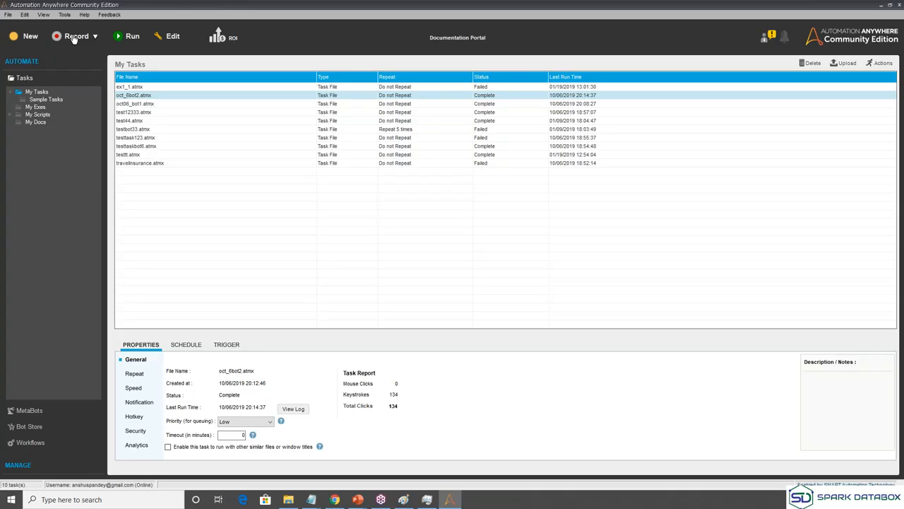
Start a Screen Recorder recording and launch a blank Notepad from the Run box with 'notepad'.
left_click(75, 36)
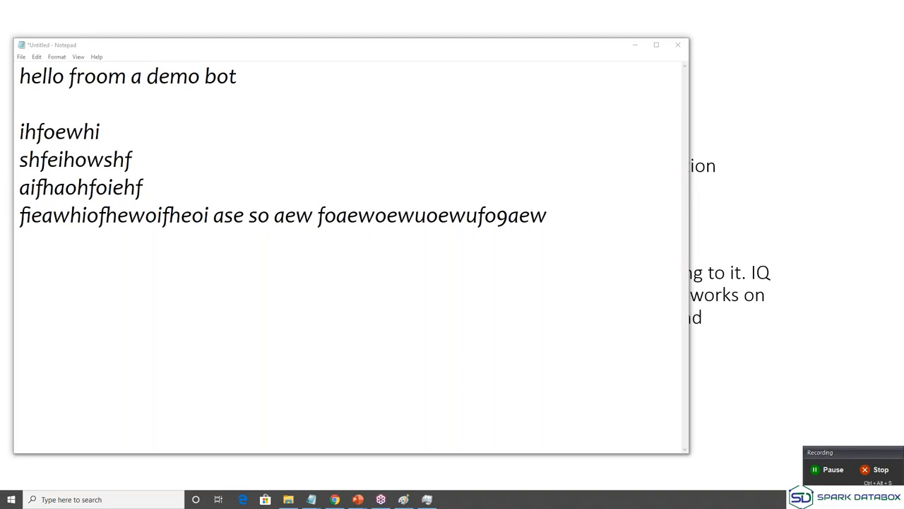
key("super+r")
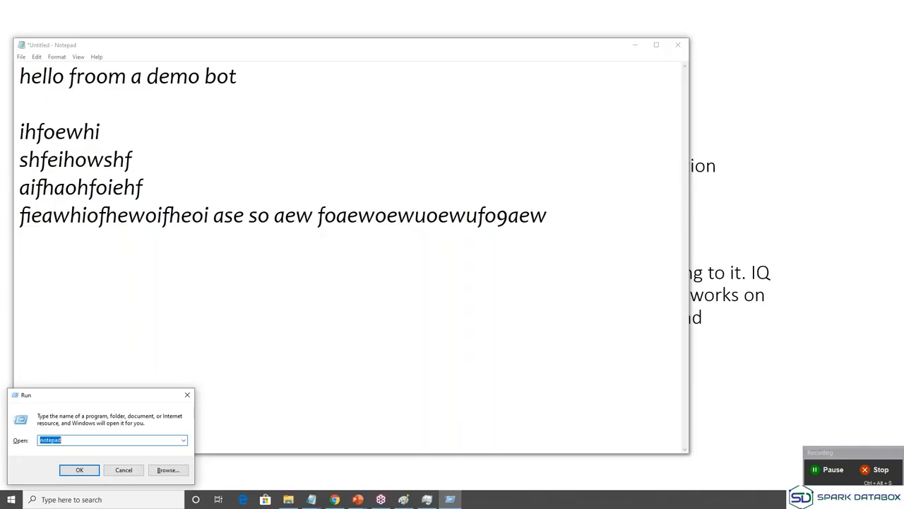
key("BackSpace")
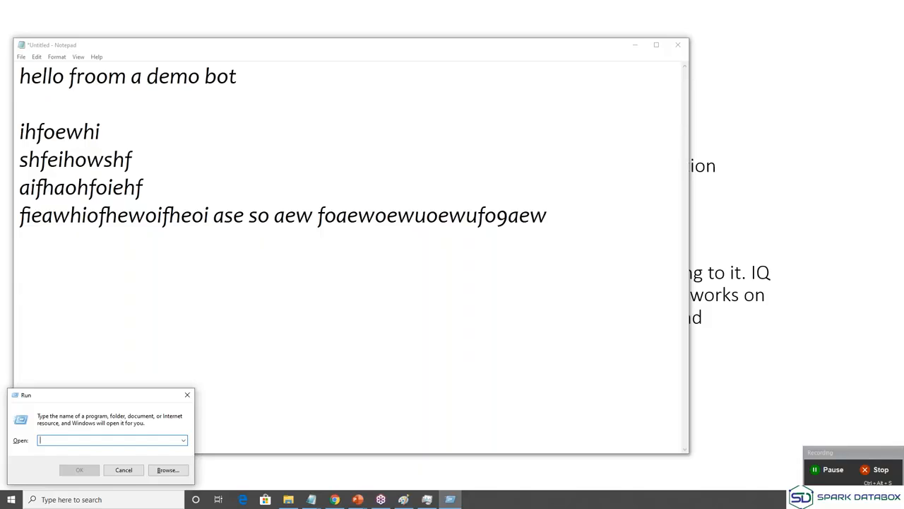
type("notepad")
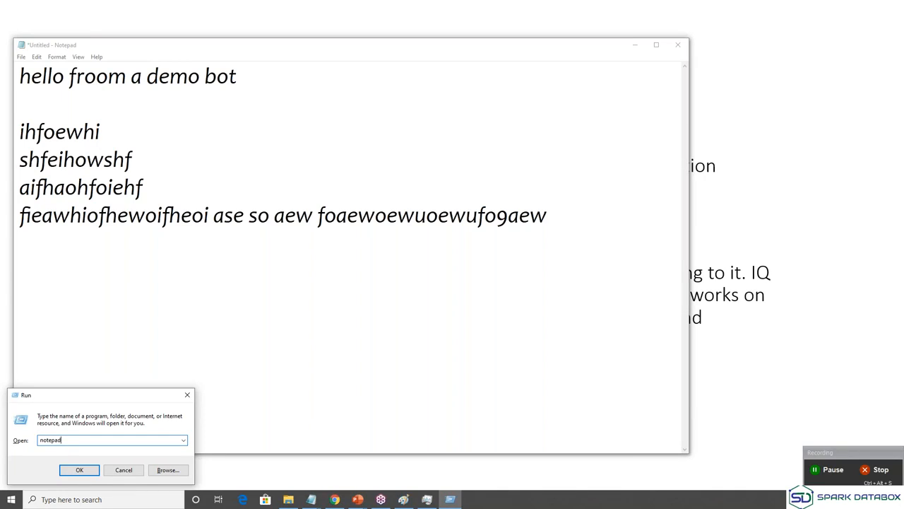
key("Return")
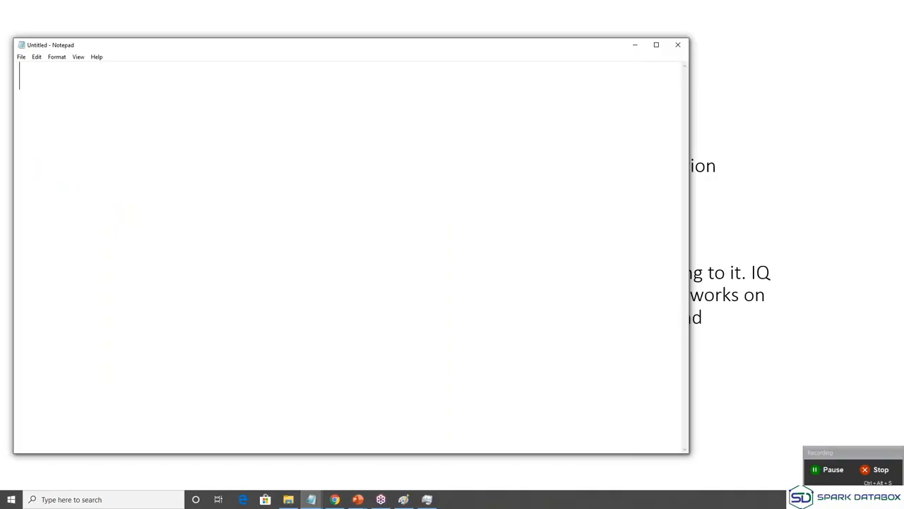
Type a Name line with the person's full name and an 'Age: 41' line in Notepad.
type("Name:")
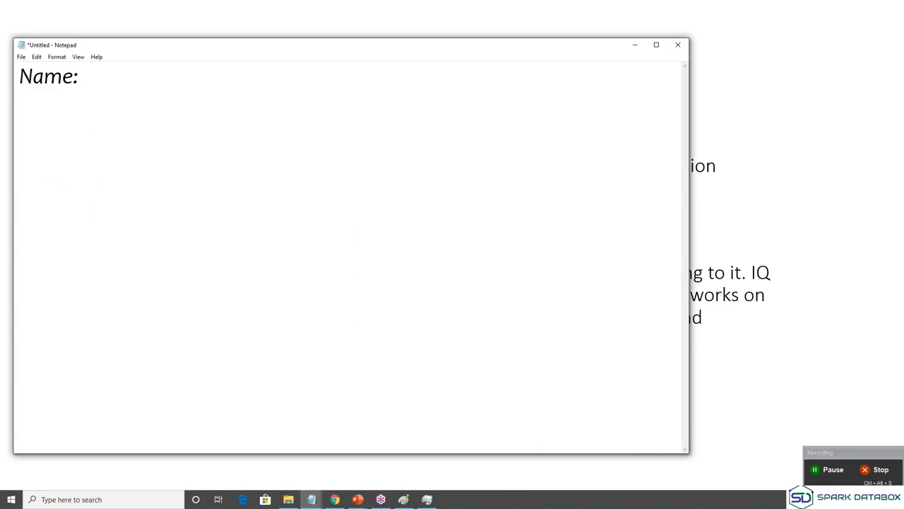
key("Return")
type("Age: 5")
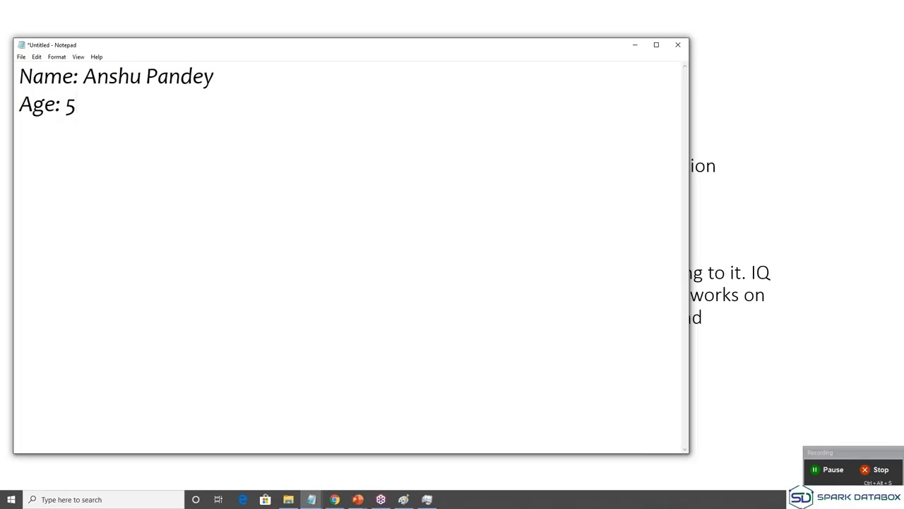
key("BackSpace")
type("41")
key("Return")
Add 'City: Surat' and 'Country: India' lines, then save the Notepad document with Ctrl+S.
type("City:")
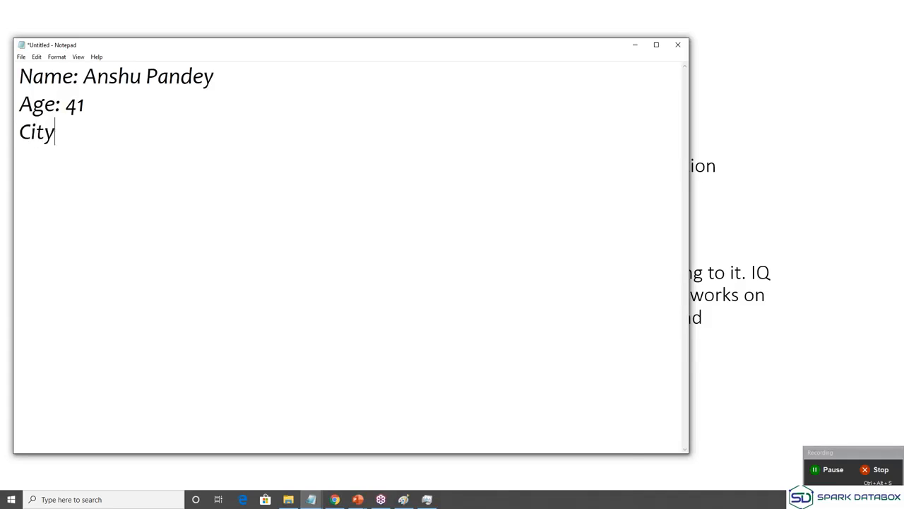
type("rat")
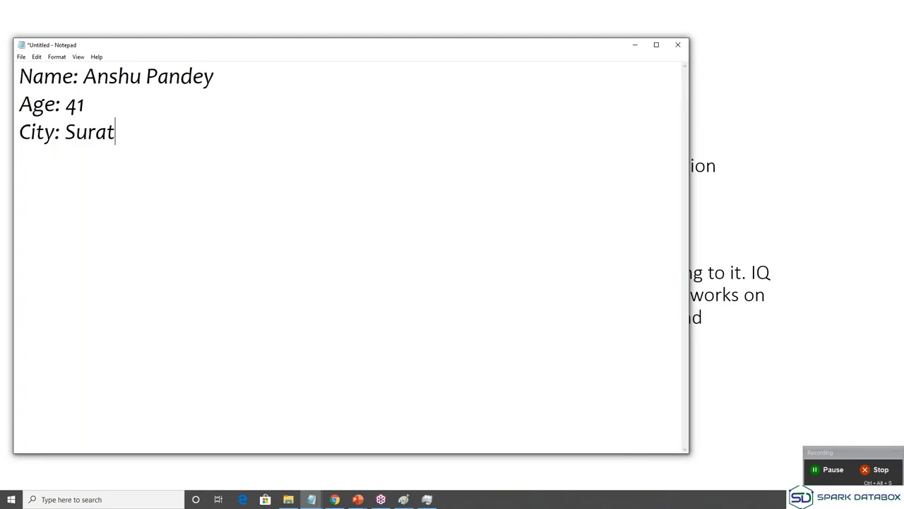
key("Return")
type("Country")
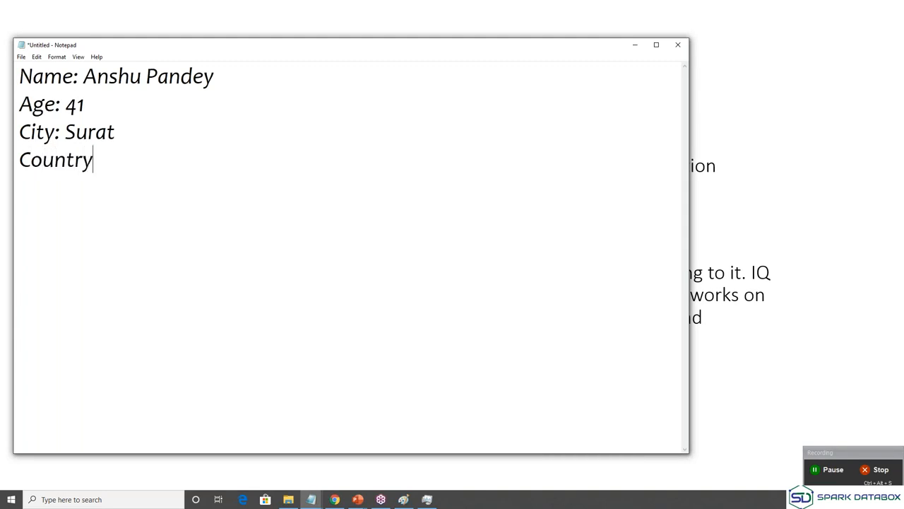
type(": India")
key("Return")
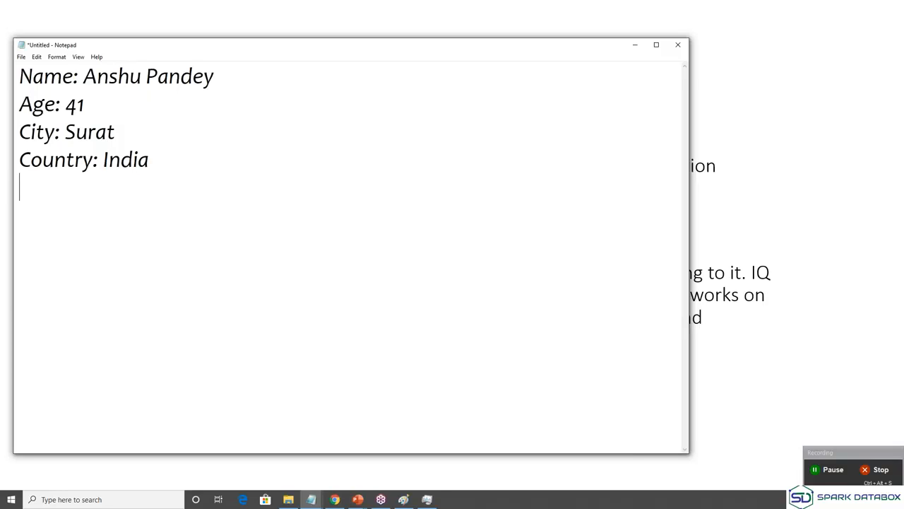
key("alt+Tab")
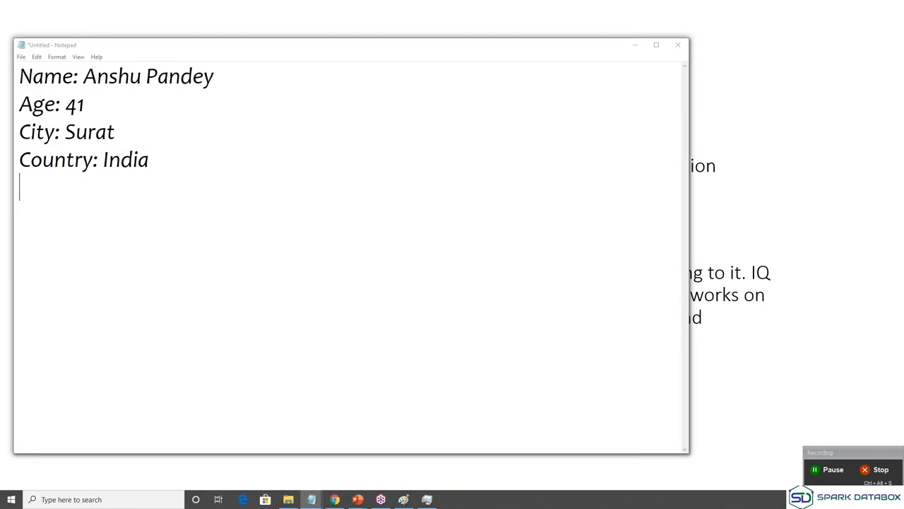
key("ctrl+s")
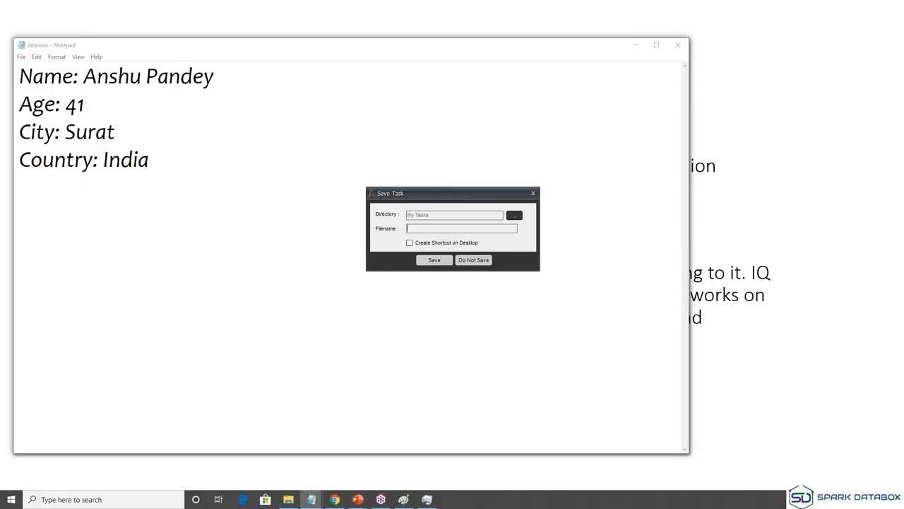
Save the recorded task under the filename oct_06_bot3.
type("oct_06_bot3")
key("Return")
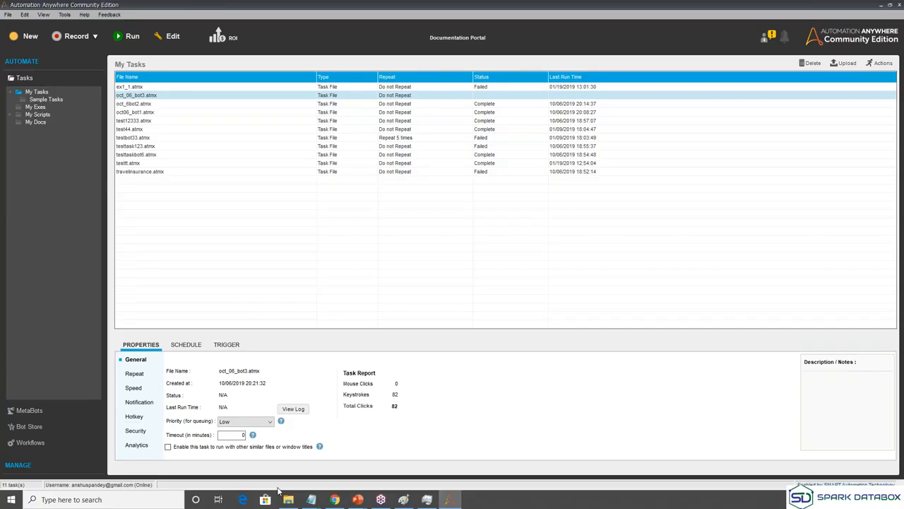
Close the leftover Notepad without saving and run oct_06_bot3.atmx from My Tasks.
left_click(311, 500)
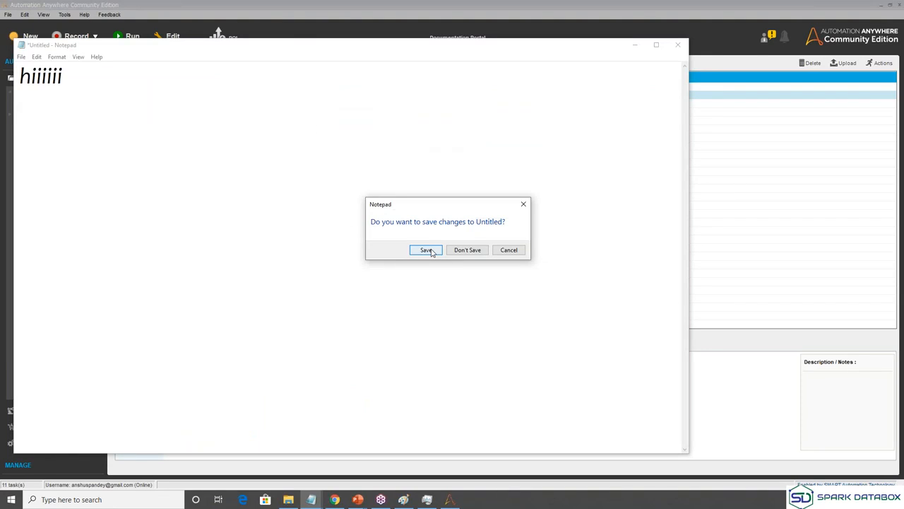
left_click(466, 251)
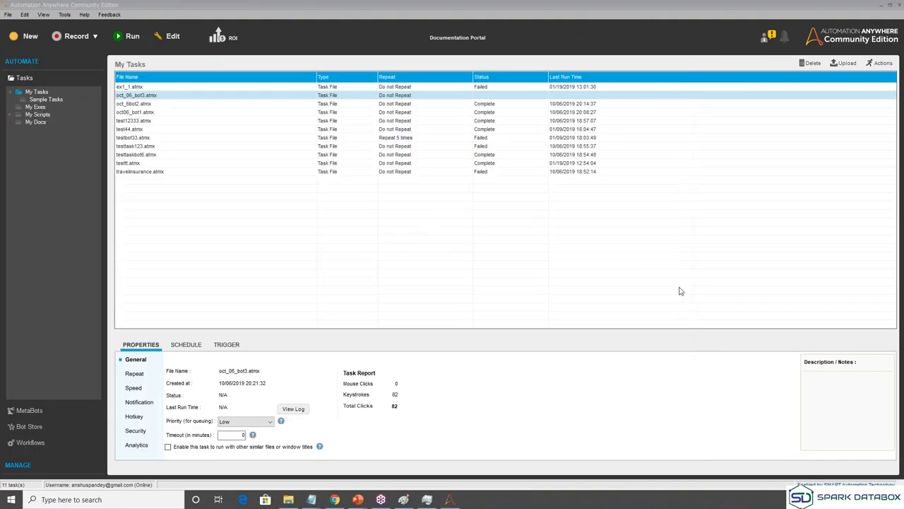
right_click(156, 99)
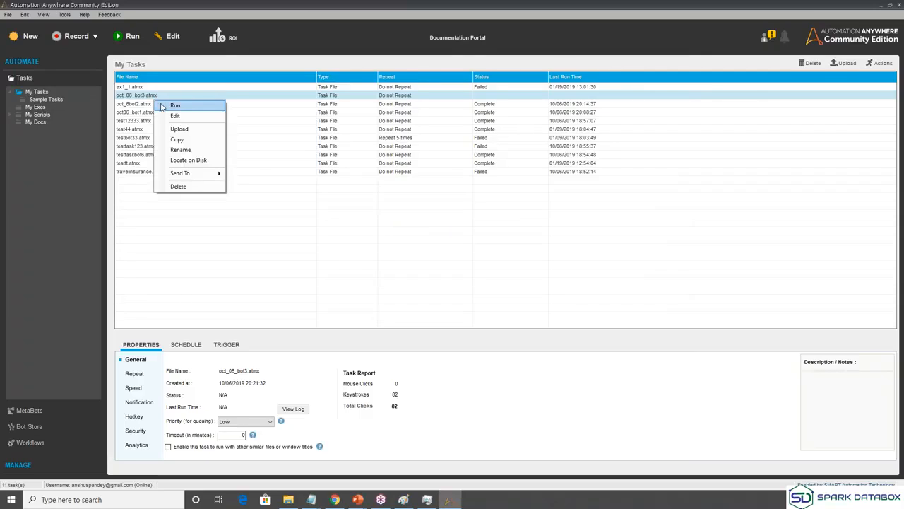
left_click(162, 106)
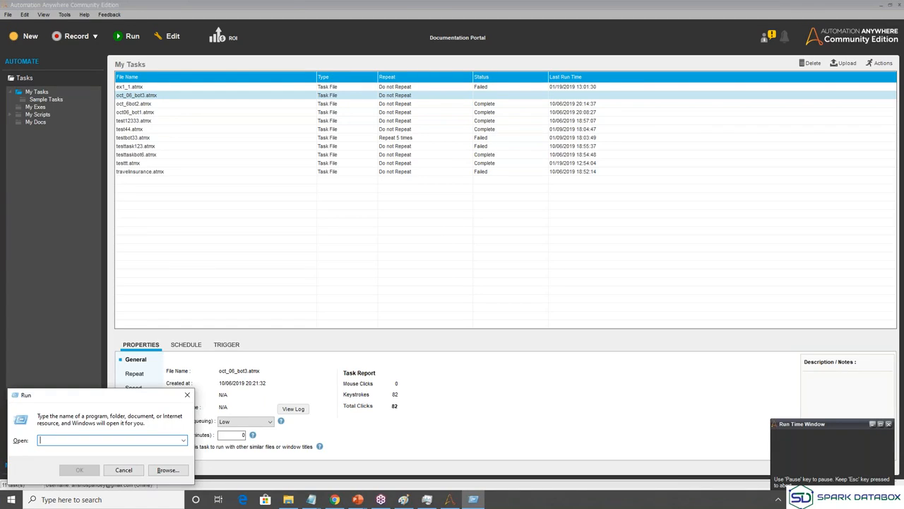
Let the bot replay the name, Age: 41, City: Surat and Country: India lines into Notepad.
type("n")
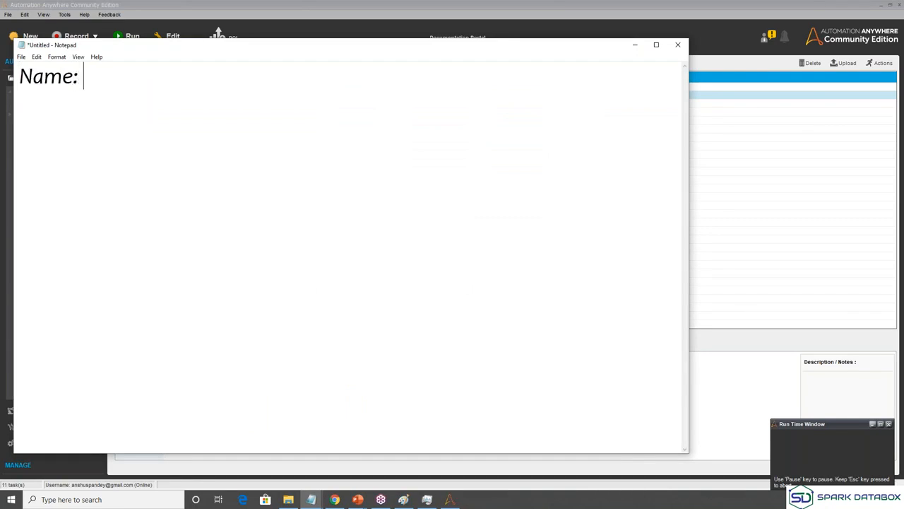
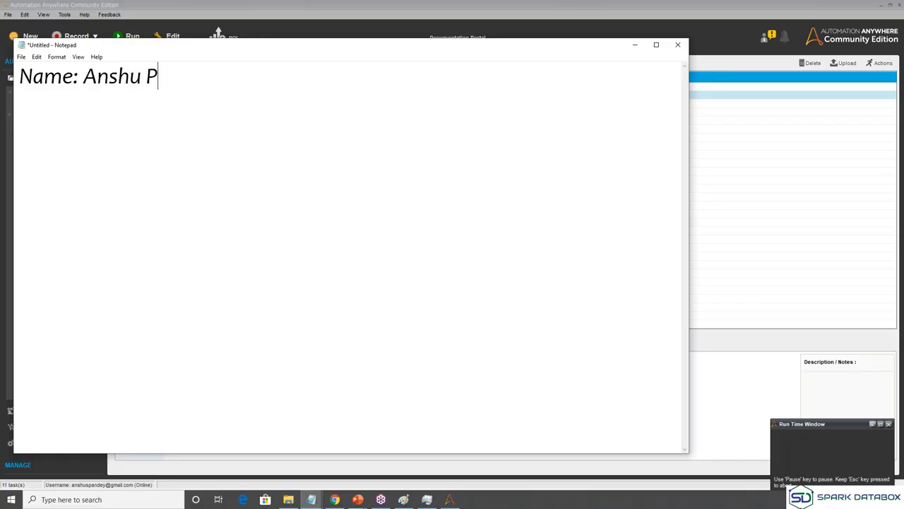
key("Return")
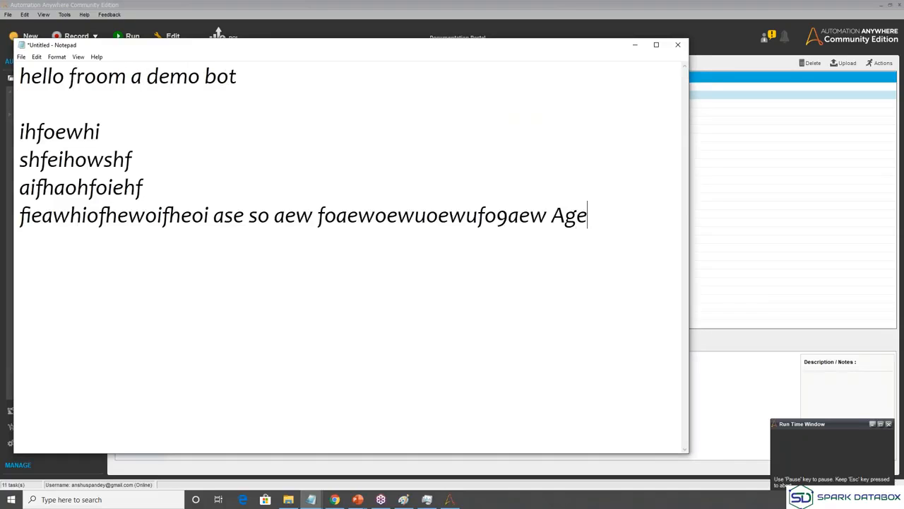
type(": 5")
key("BackSpace")
type("41")
key("Return")
type("City: Surat")
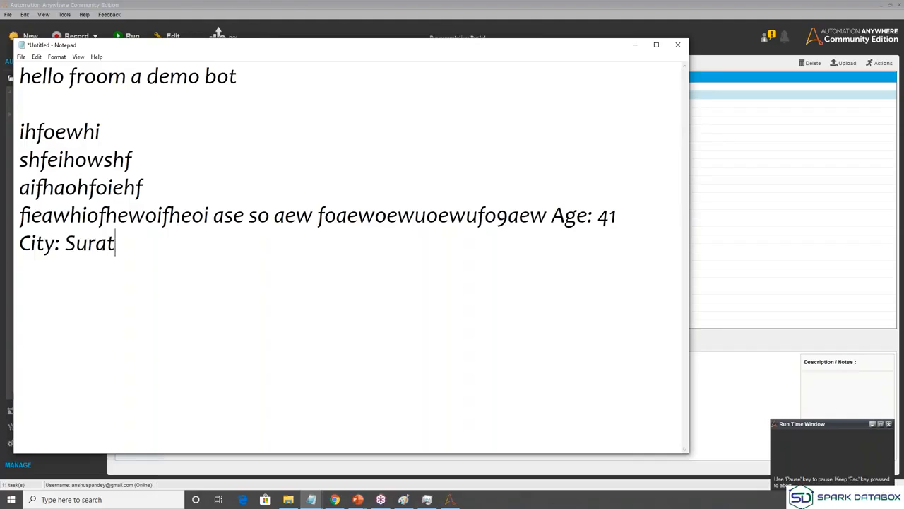
key("Return")
type("Country: ")
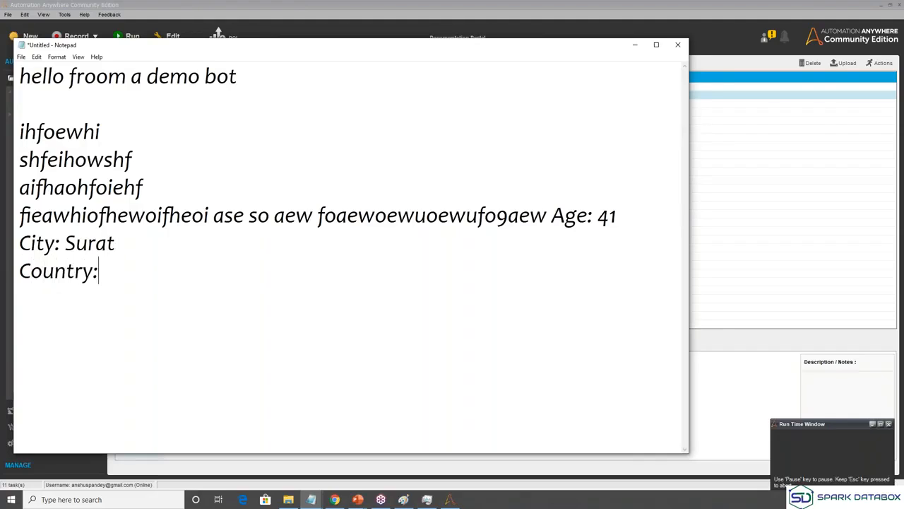
type("India")
key("Return")
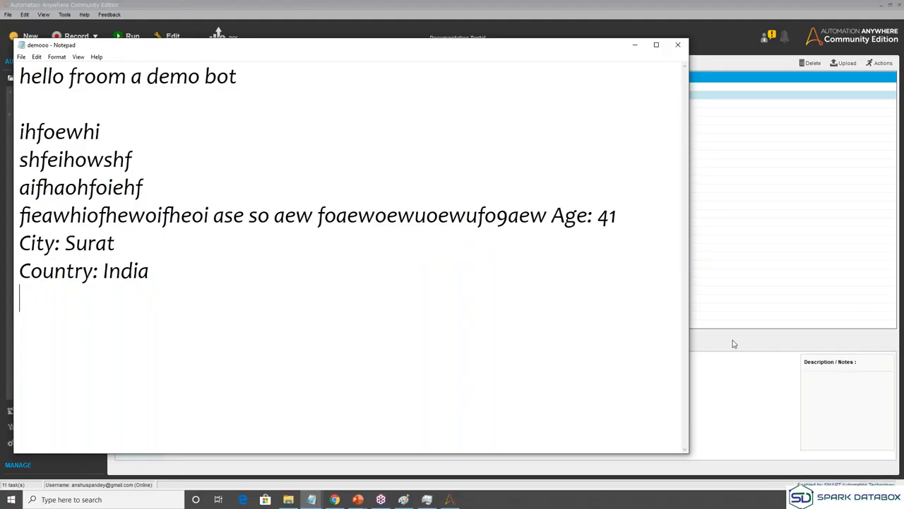
Close the demooo Notepad window and the remaining Notepad window.
left_click(675, 46)
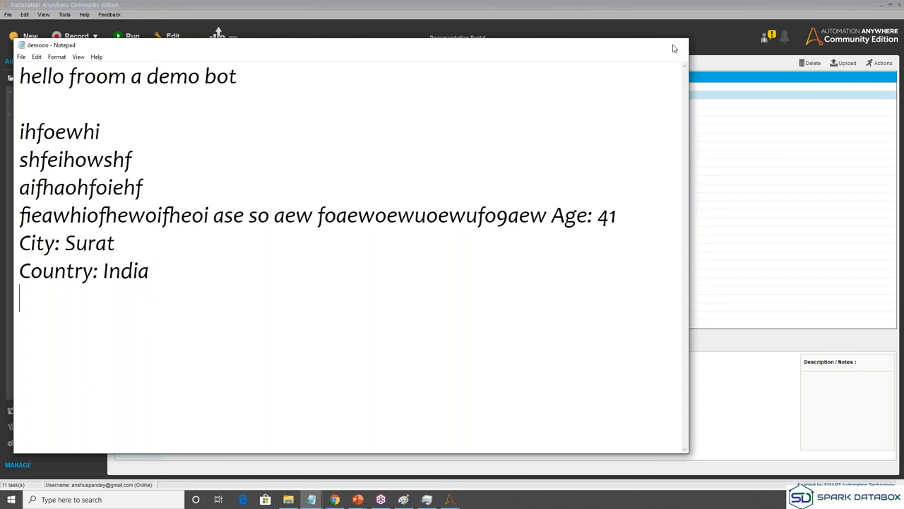
left_click(675, 49)
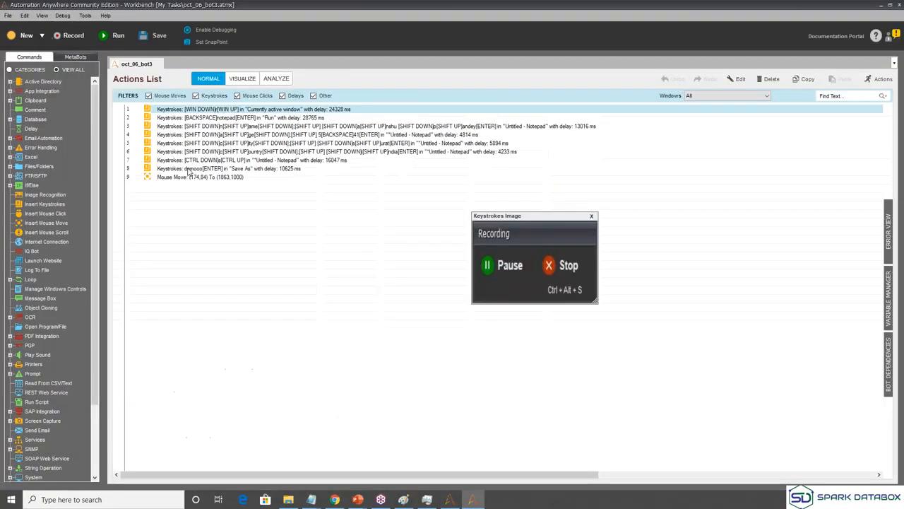
left_click(190, 161)
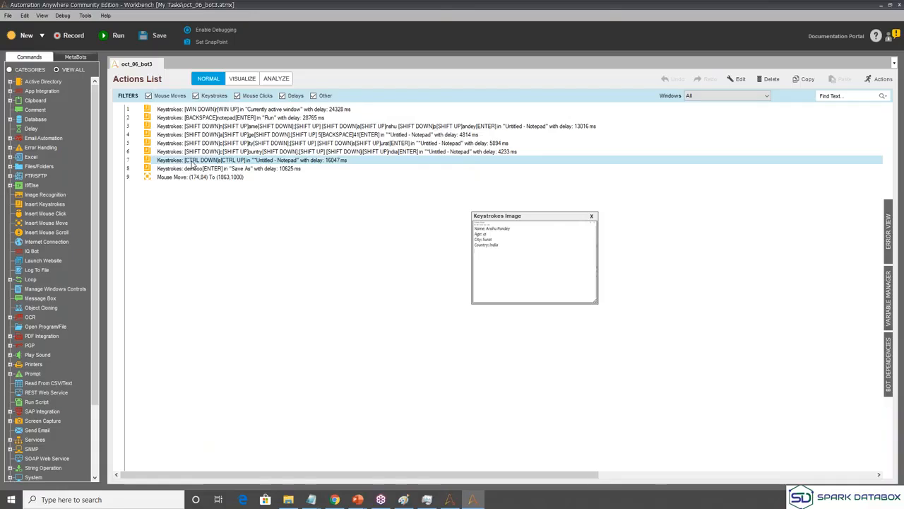
left_click(882, 5)
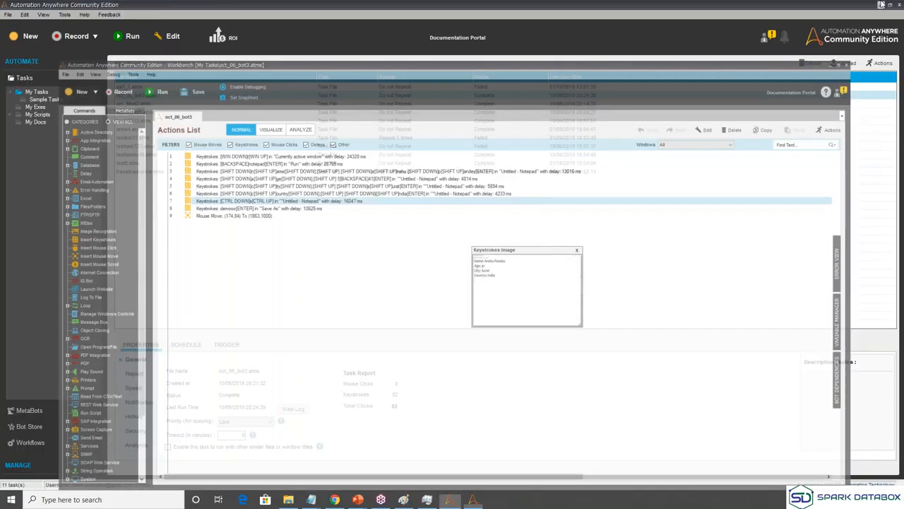
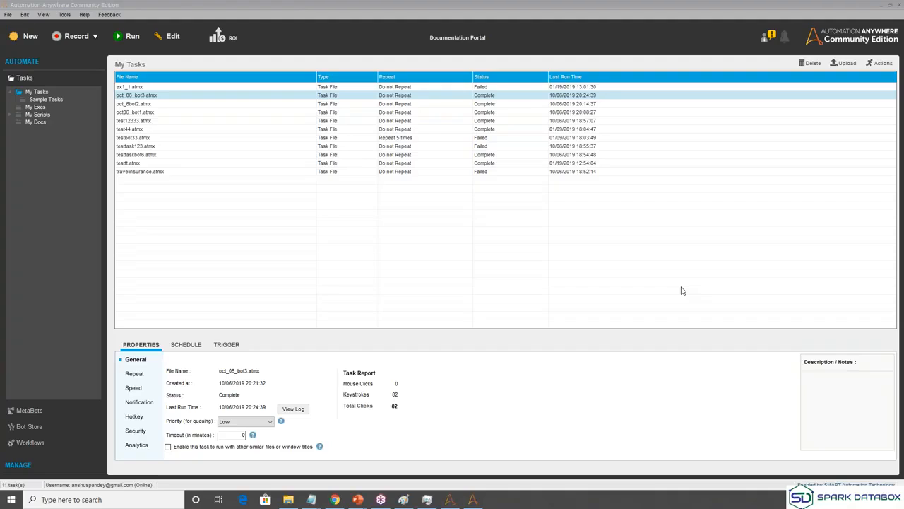
Dismiss the Start menu and Windows Search, then restore the oct_06_bot3 Workbench from the taskbar.
key("super")
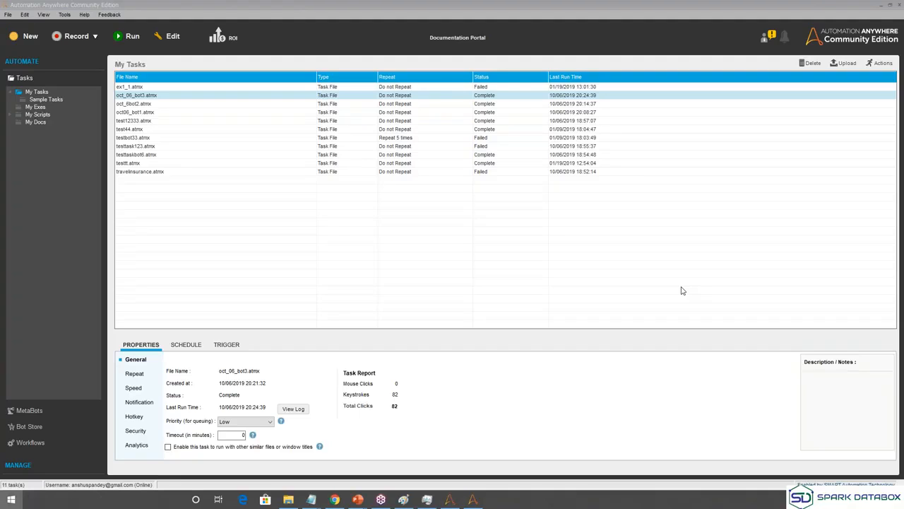
key("super")
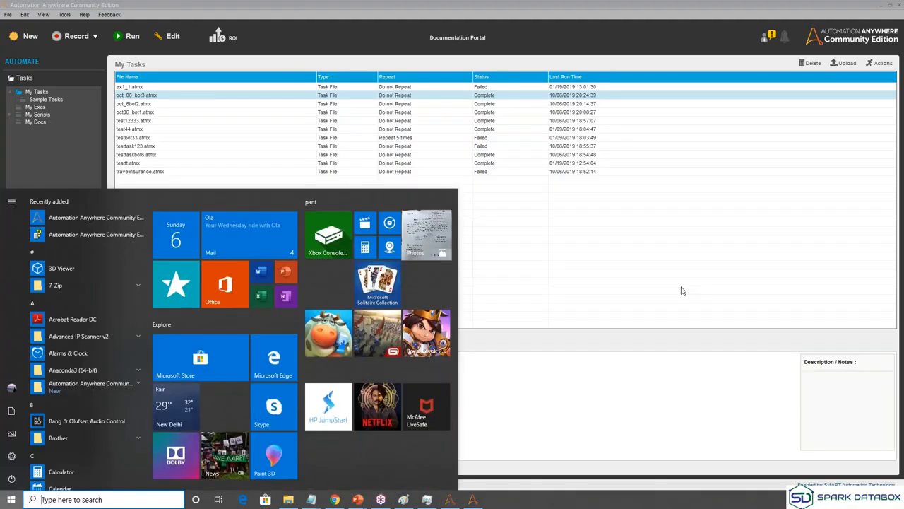
key("super+s")
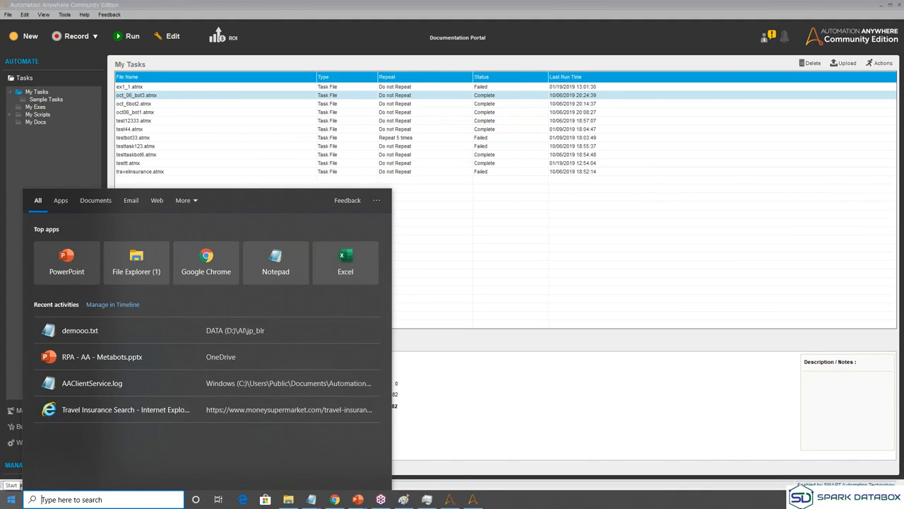
left_click(11, 499)
left_click(265, 149)
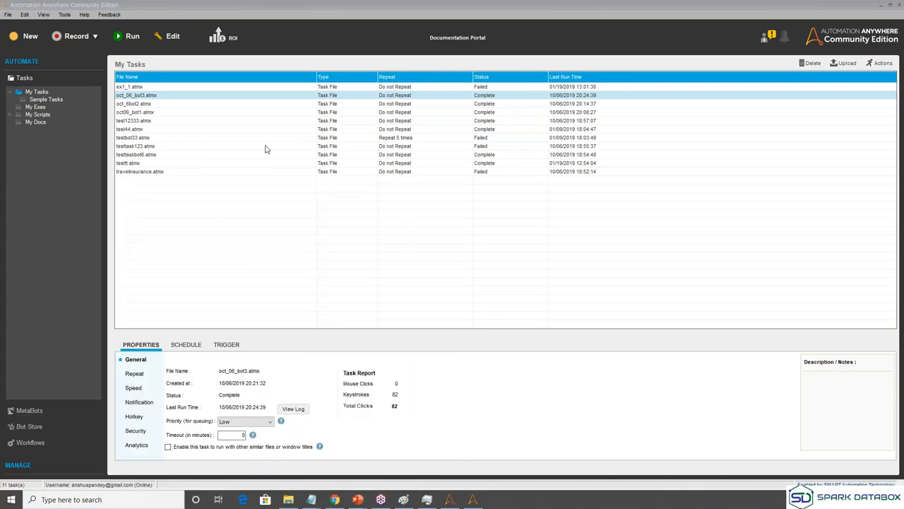
left_click(469, 499)
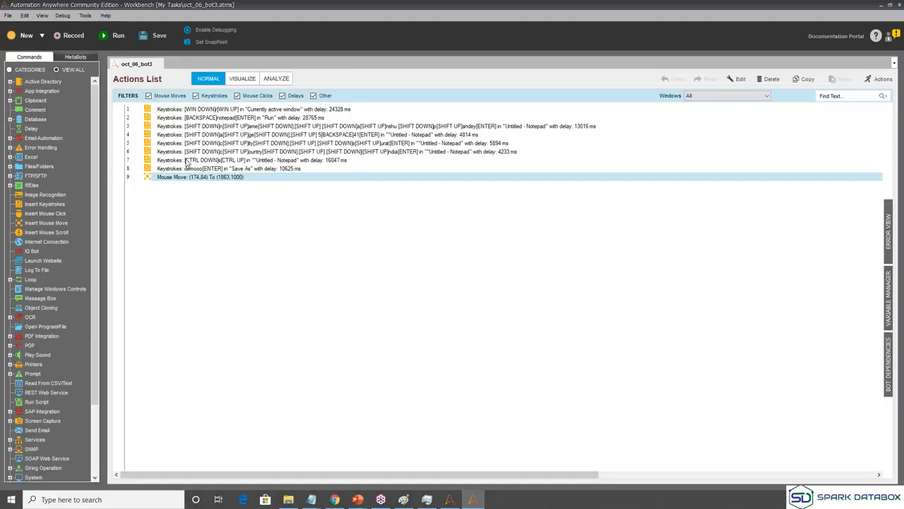
left_click(187, 162)
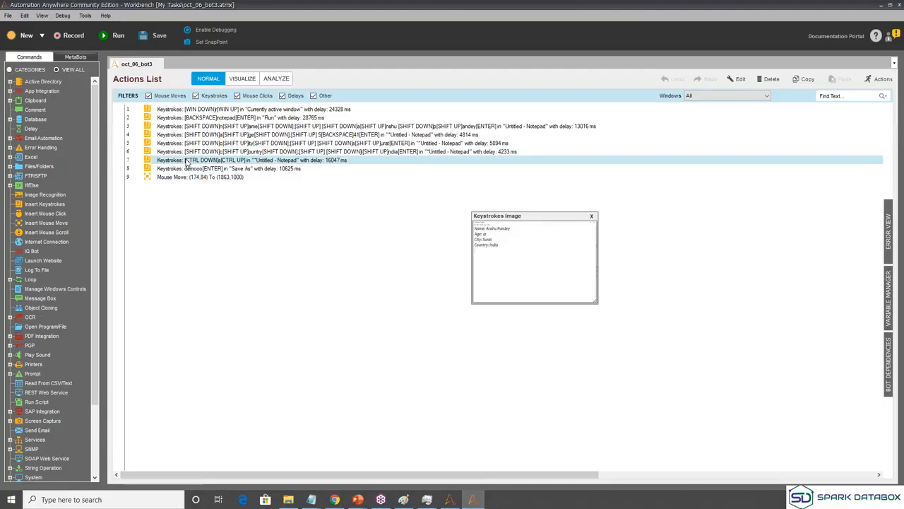
left_click(197, 122)
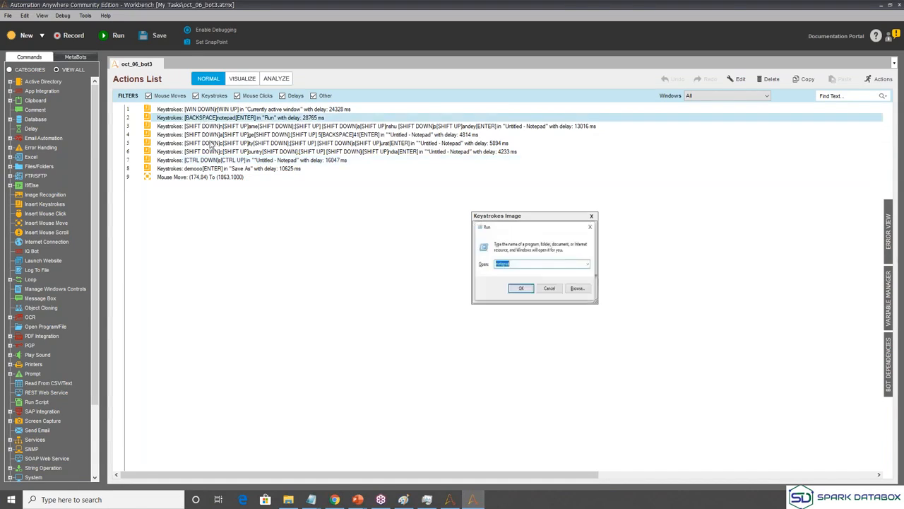
left_click(210, 144)
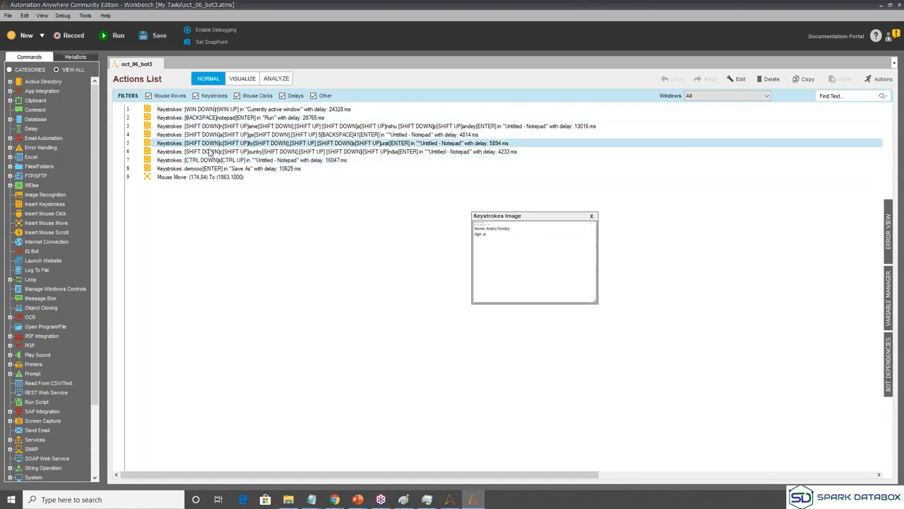
left_click(211, 151)
left_click(210, 160)
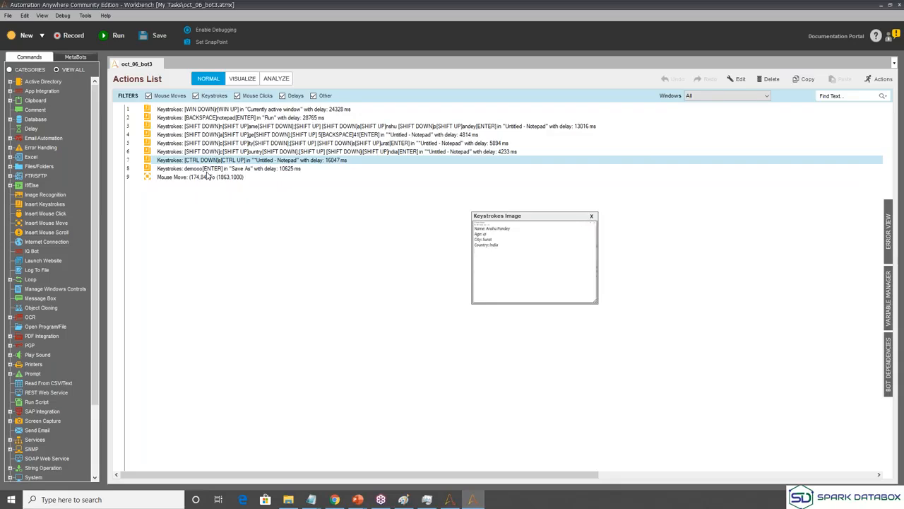
left_click(209, 170)
left_click(205, 178)
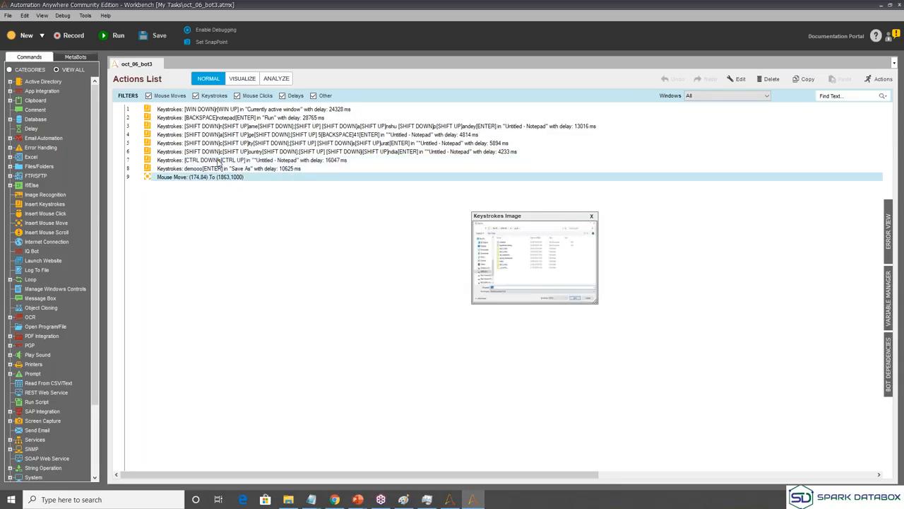
left_click(225, 136)
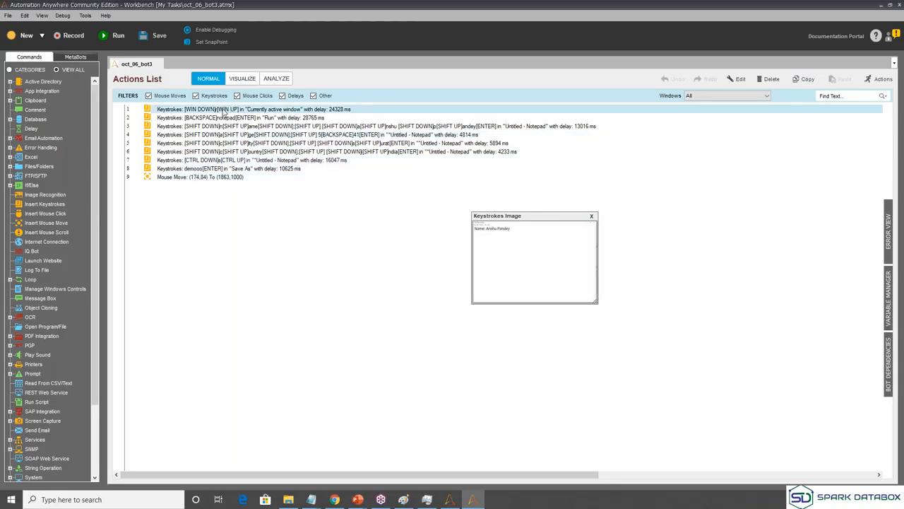
left_click(224, 134)
left_click(224, 143)
left_click(223, 151)
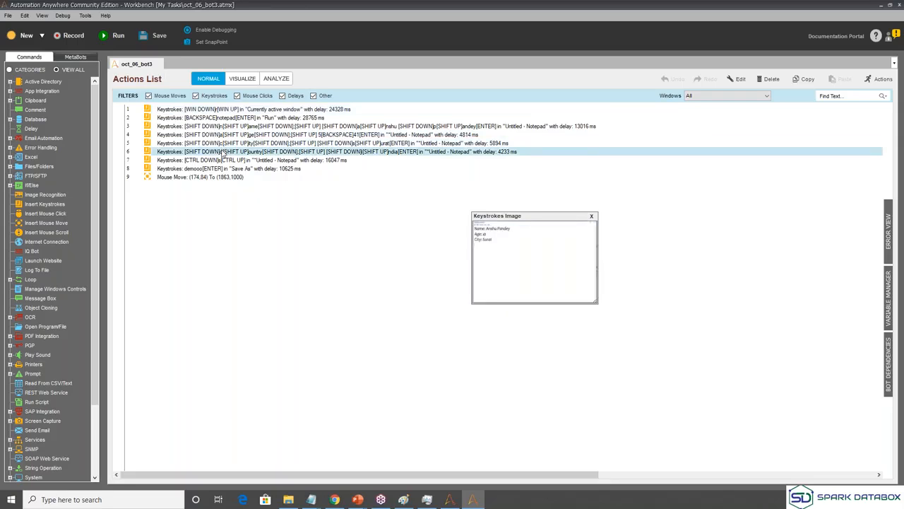
left_click(222, 160)
left_click(220, 177)
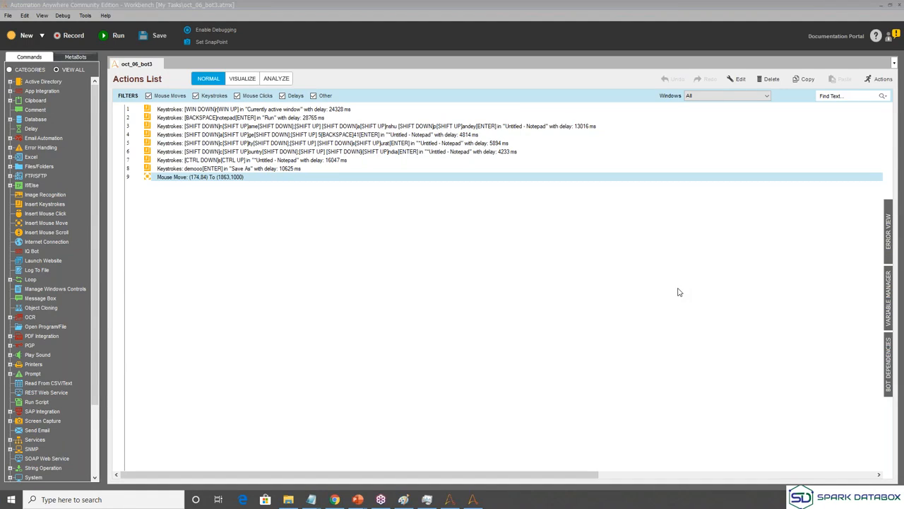
Close the oct_06_bot3 Workbench window to return to My Tasks.
left_click(900, 6)
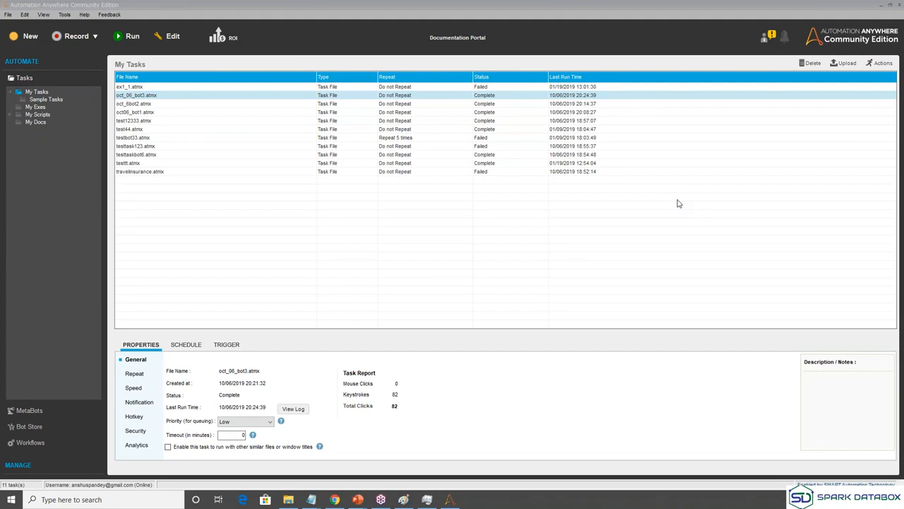
Edit oct_06_bot3.atmx from My Tasks via its right-click menu.
right_click(200, 96)
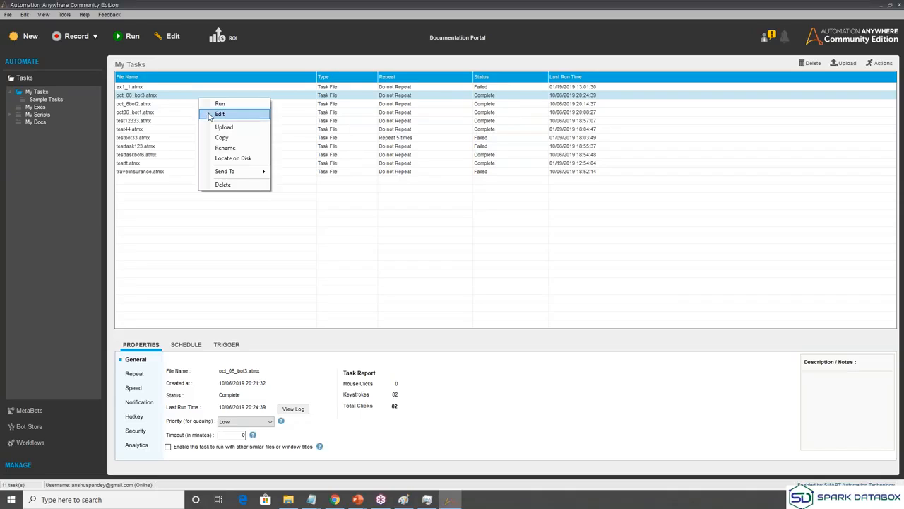
left_click(220, 114)
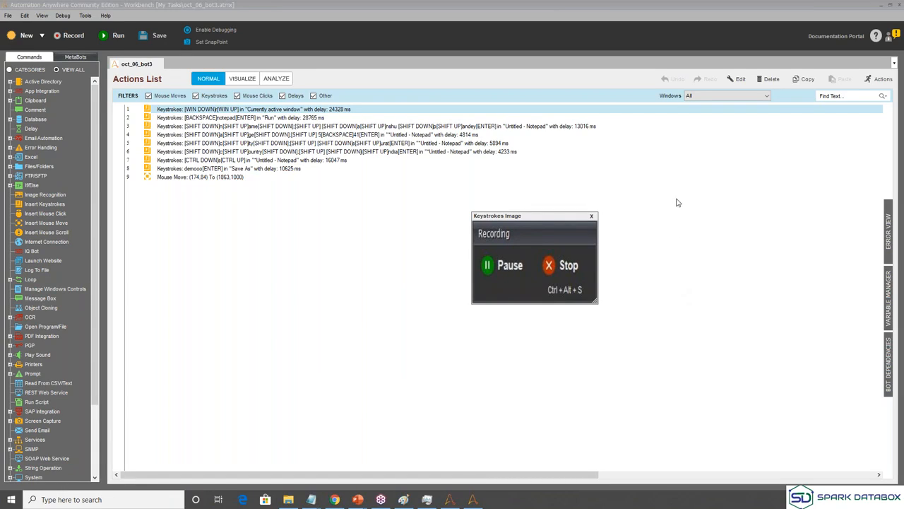
Preview action 5's Keystrokes Image showing Name and Age typed in Notepad, then select the last action.
left_click(183, 145)
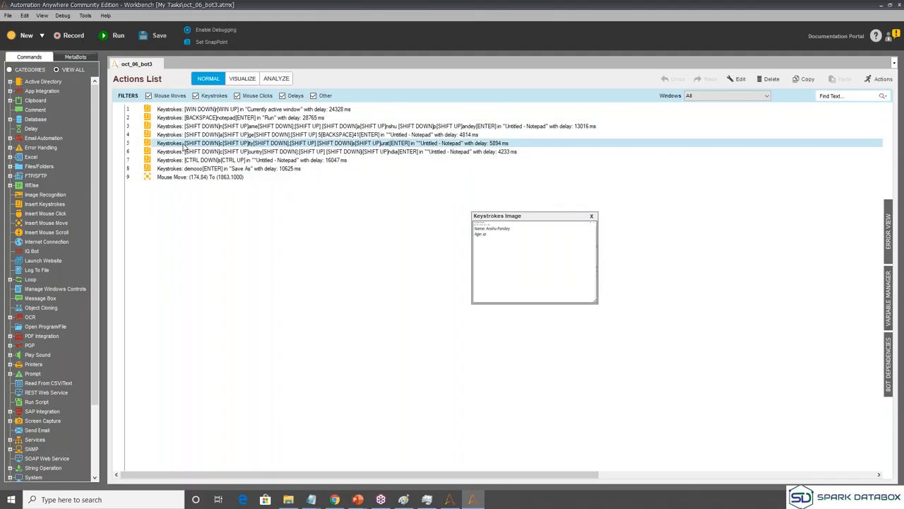
right_click(182, 144)
left_click(161, 215)
left_click(161, 215)
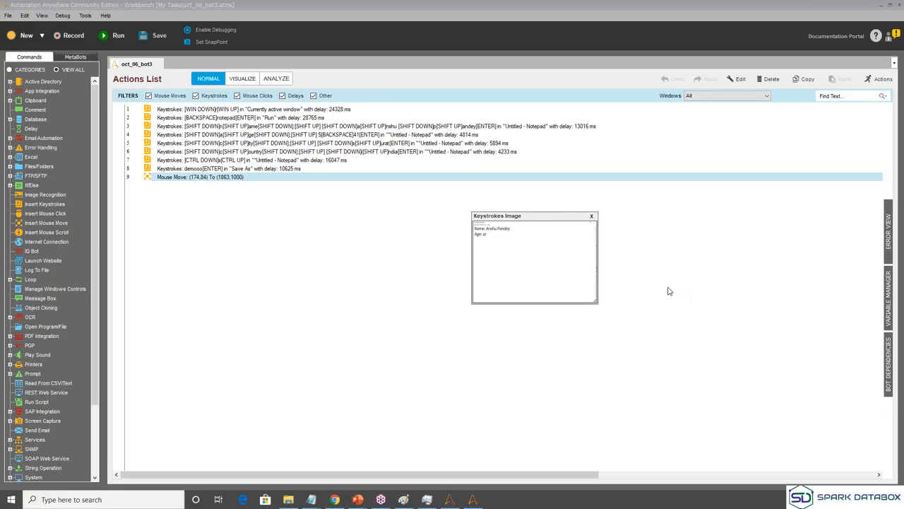
Bring Chrome forward and switch to the RPA Editions Comparison tab.
left_click(342, 501)
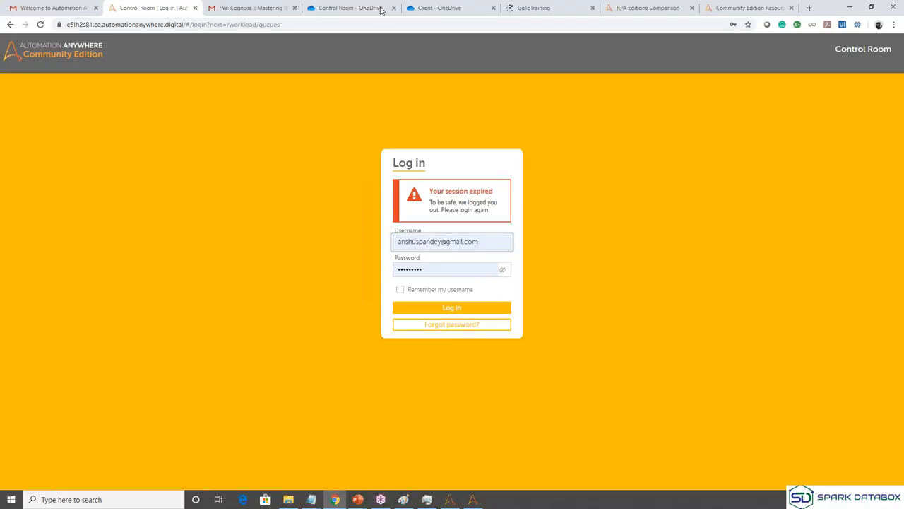
left_click(644, 5)
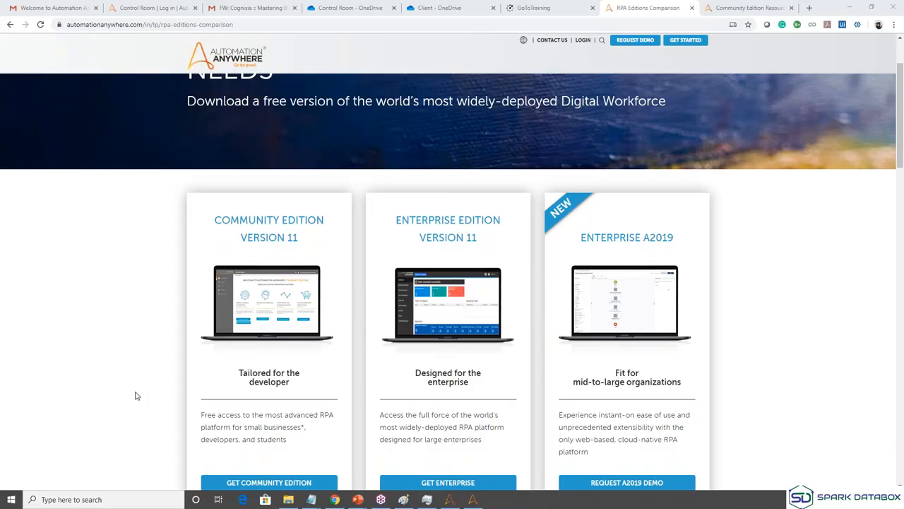
Check the login credentials in the Gmail welcome e-mail, then return to the RPA Editions Comparison tab.
key("ctrl+1")
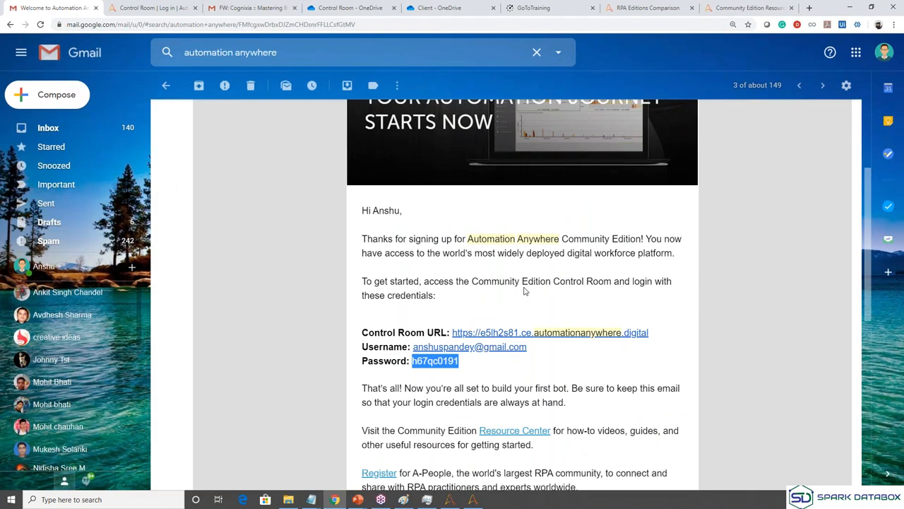
left_click(619, 6)
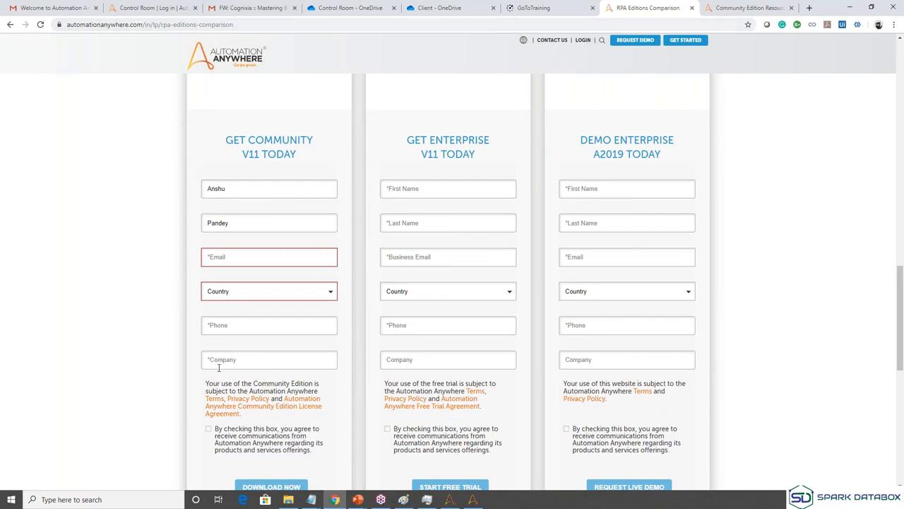
Minimise Chrome to reveal the Automation Anywhere Workbench.
left_click(853, 7)
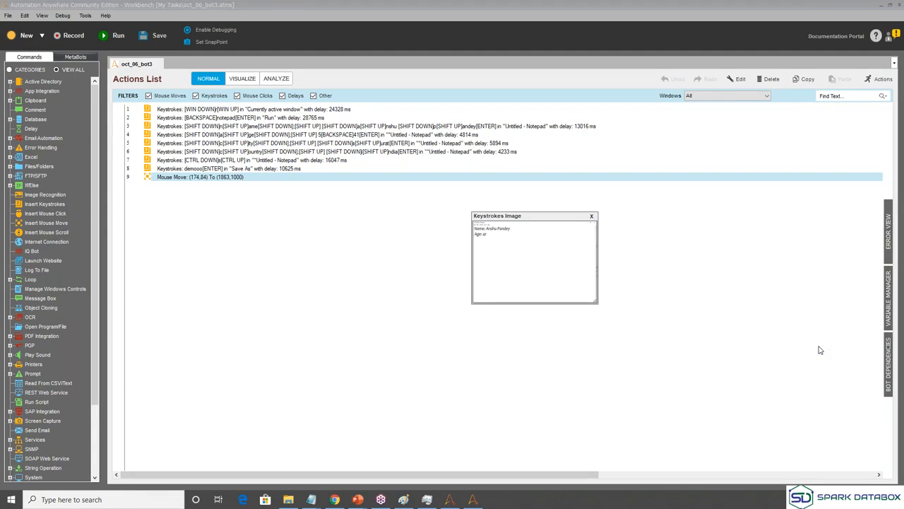
Restore Chrome, log back in on the Control Room login tab, and go to HOME PAGE.
left_click(335, 500)
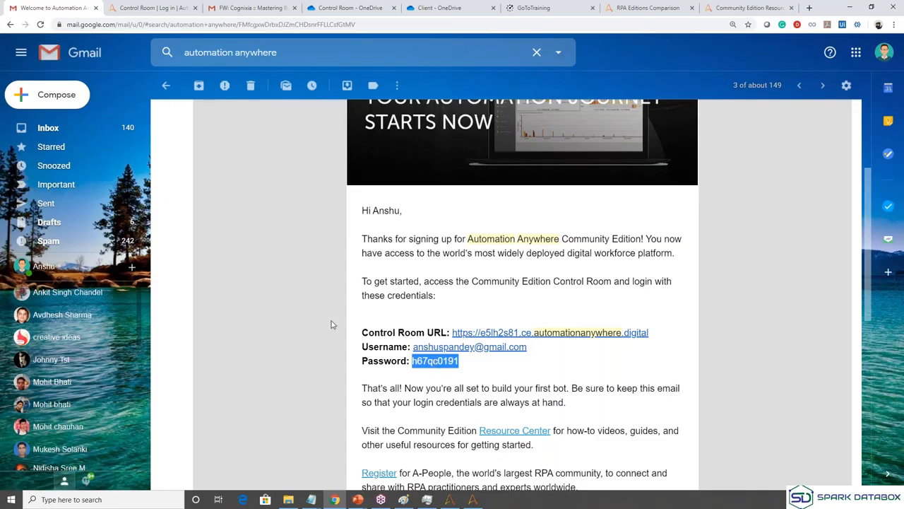
key("ctrl+Tab")
left_click(431, 305)
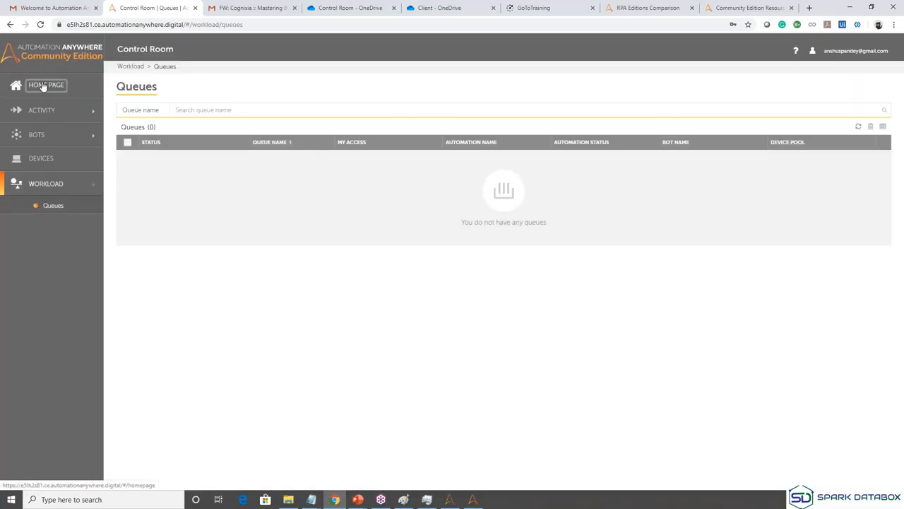
left_click(45, 84)
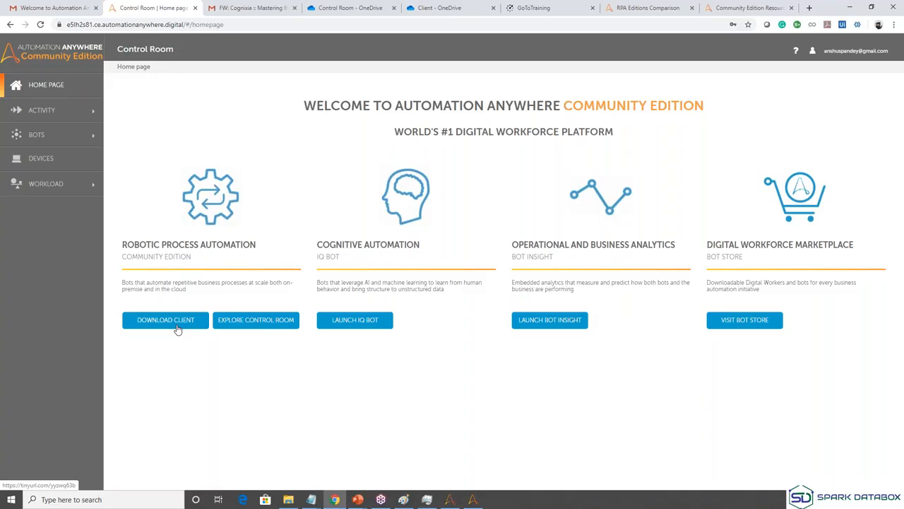
Minimise Chrome to show oct_06_bot3's Actions List in the Workbench.
left_click(849, 7)
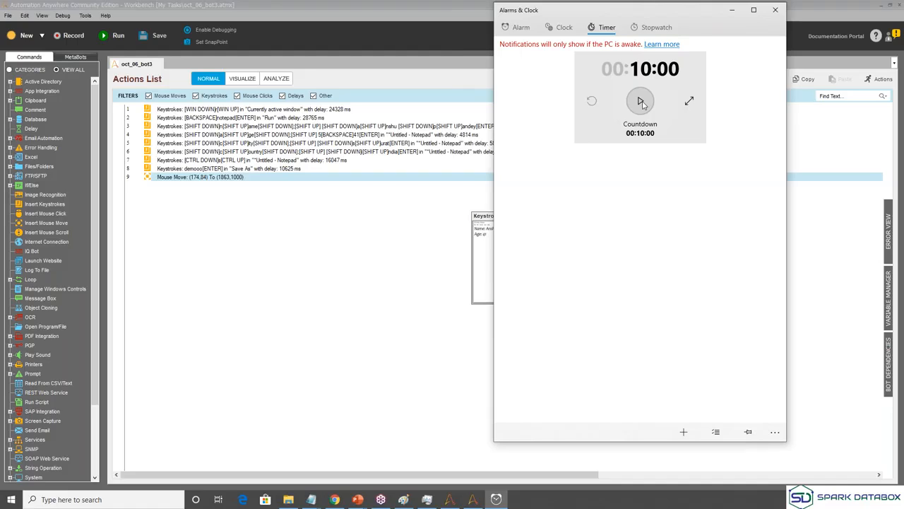
Start the 10:00 countdown in the Alarms & Clock timer.
left_click(640, 102)
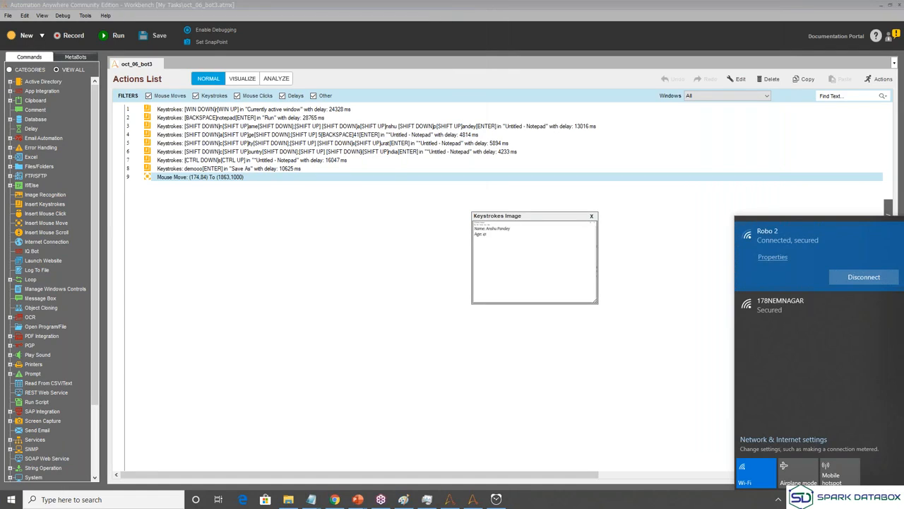
key("Escape")
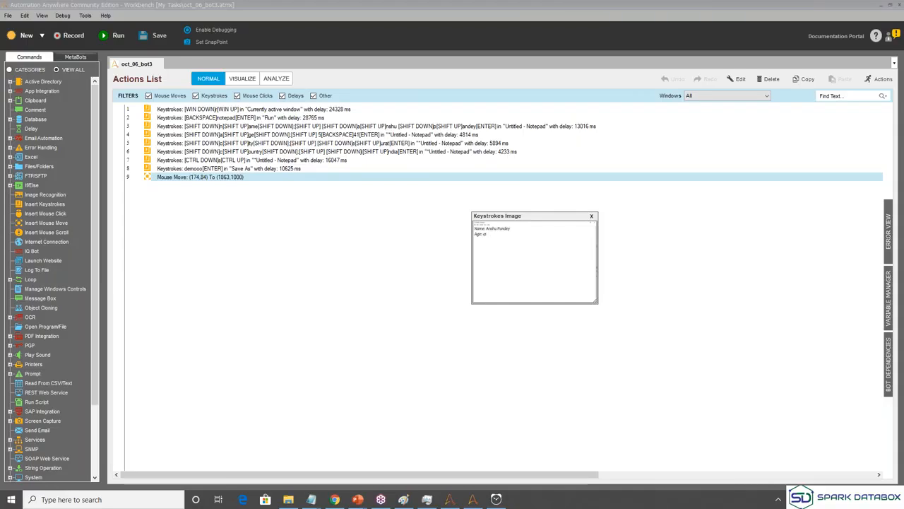
left_click(801, 500)
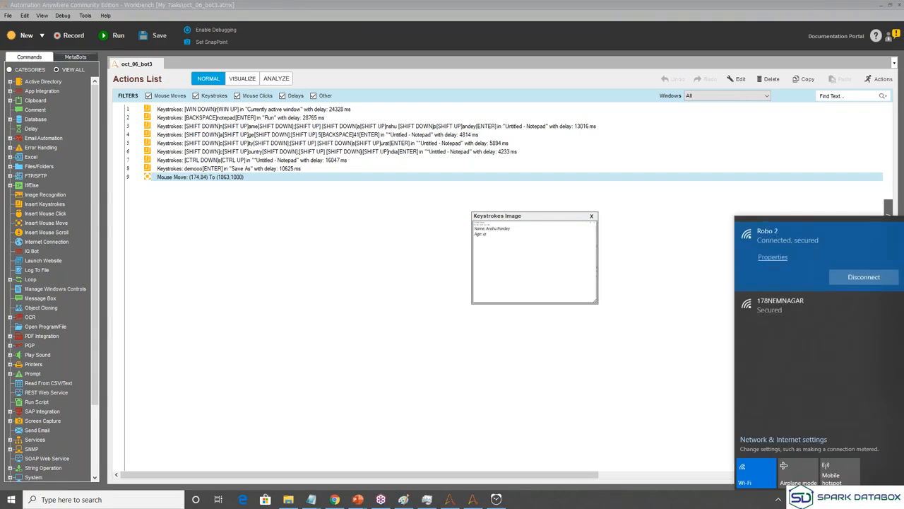
left_click(801, 499)
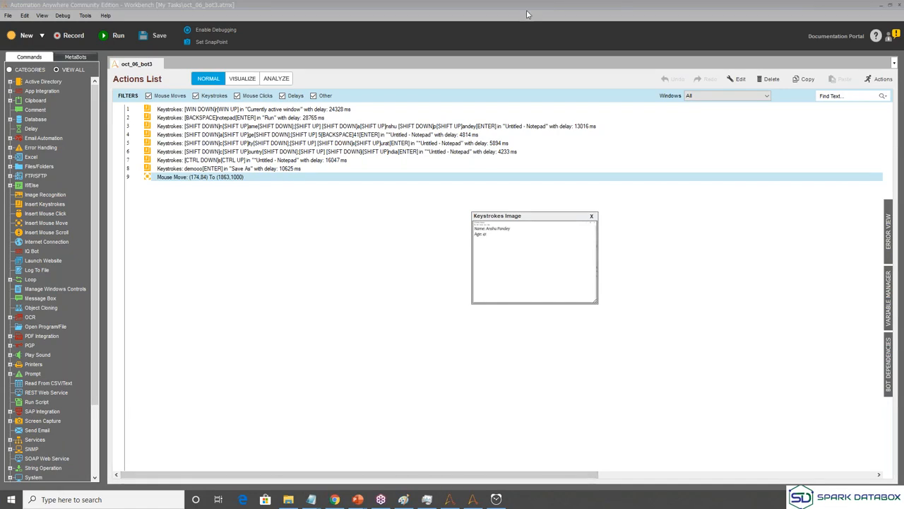
Close the Workbench window for oct_06_bot3.atmx and glance at the Record menu's recording modes.
left_click(898, 6)
left_click(77, 36)
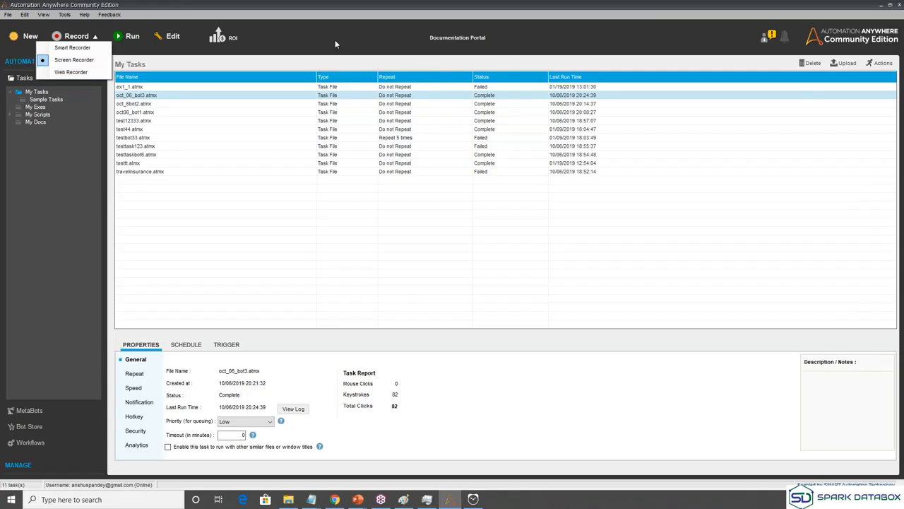
left_click(769, 98)
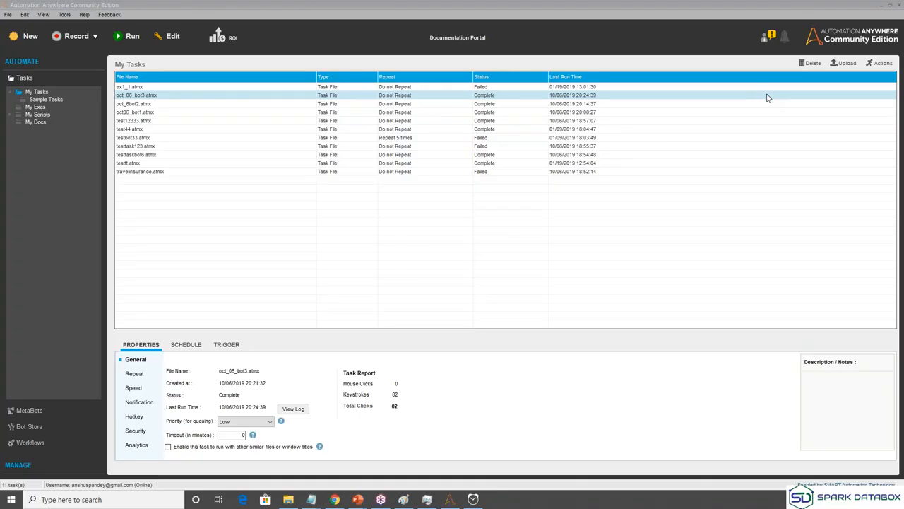
Choose Web Recorder from the Record menu to bring up its empty URL dialog.
left_click(95, 38)
left_click(96, 38)
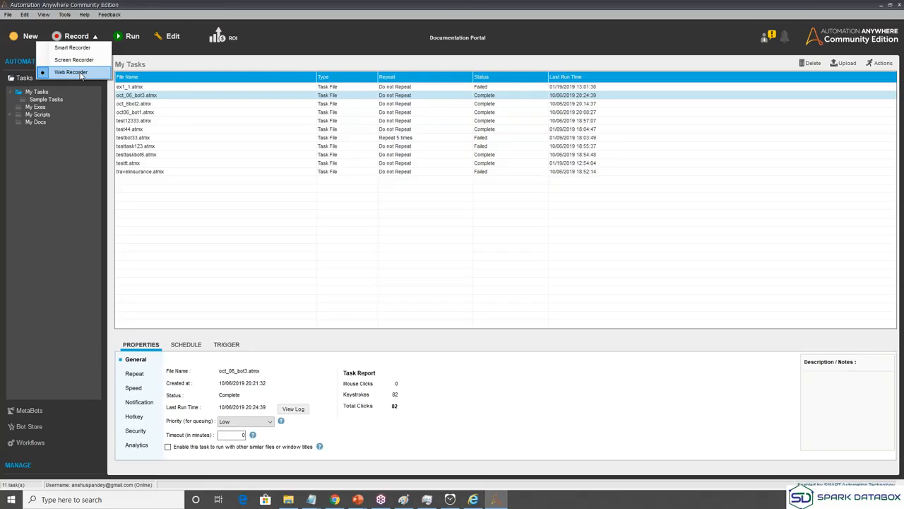
left_click(82, 74)
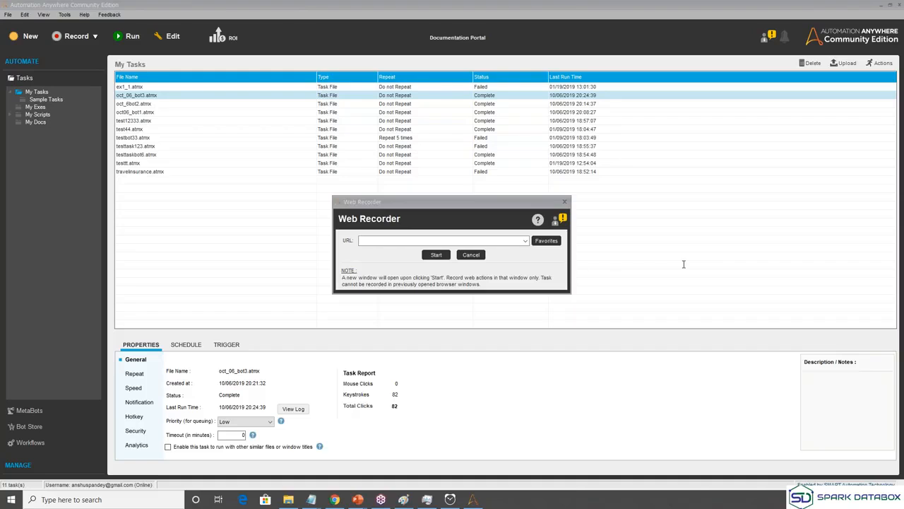
Load coinmarketcap.com in Chrome and open the Bitcoin detail page.
left_click(335, 499)
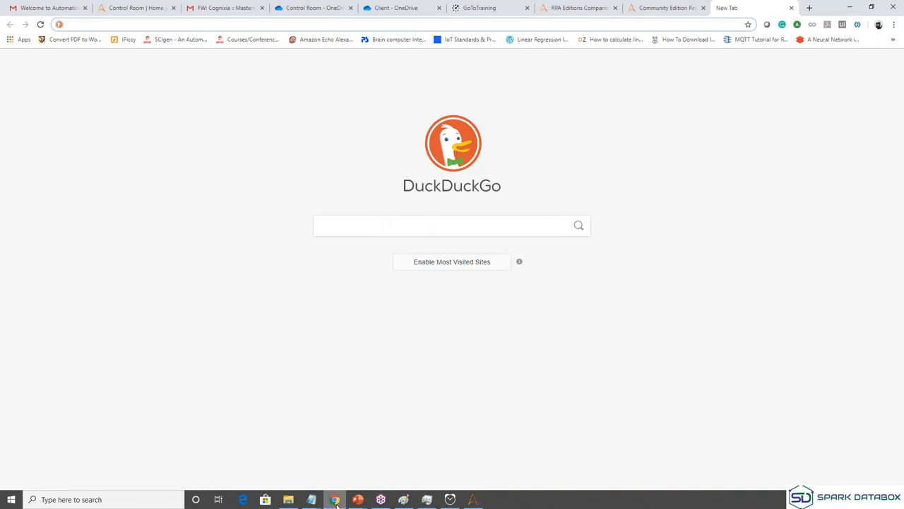
type("coinmarketcap.com")
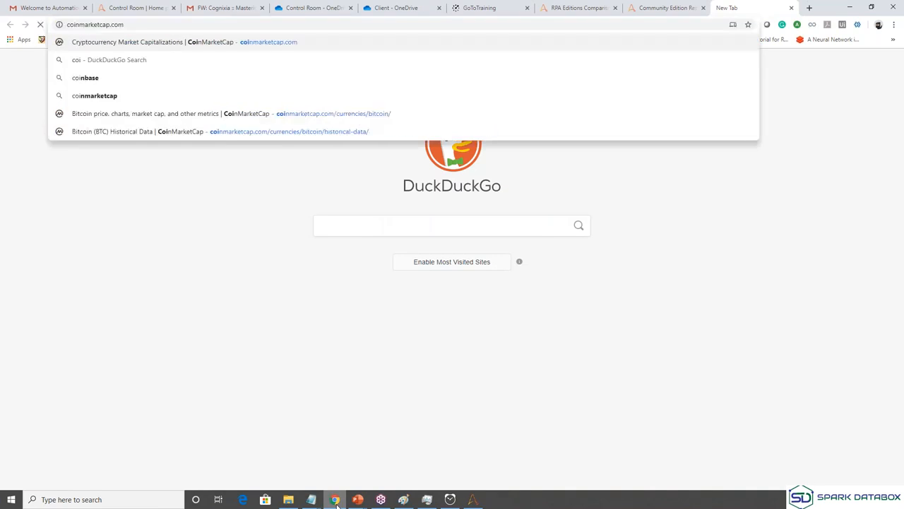
key("Return")
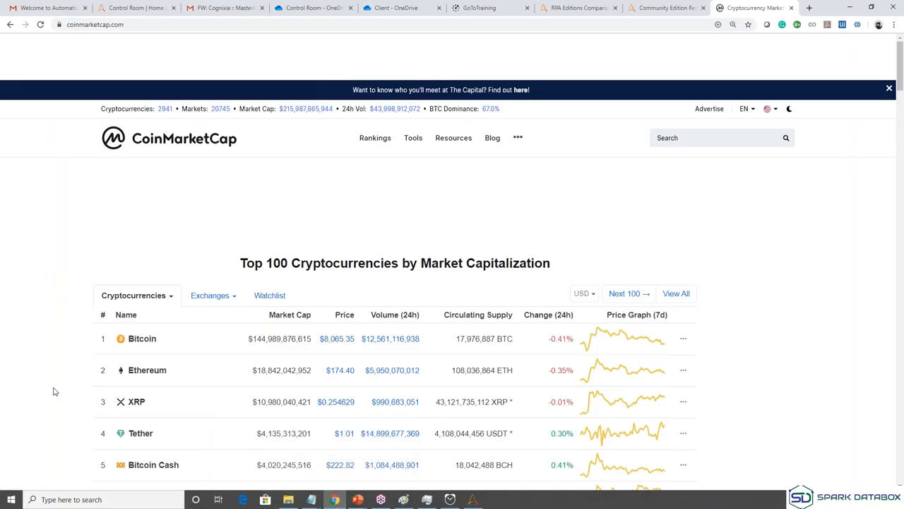
scroll(54, 389, "down", 2)
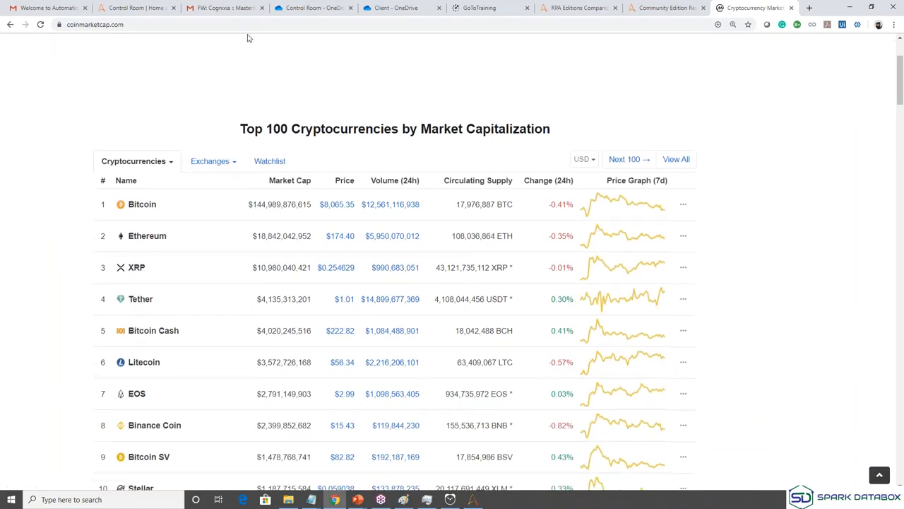
left_click(147, 206)
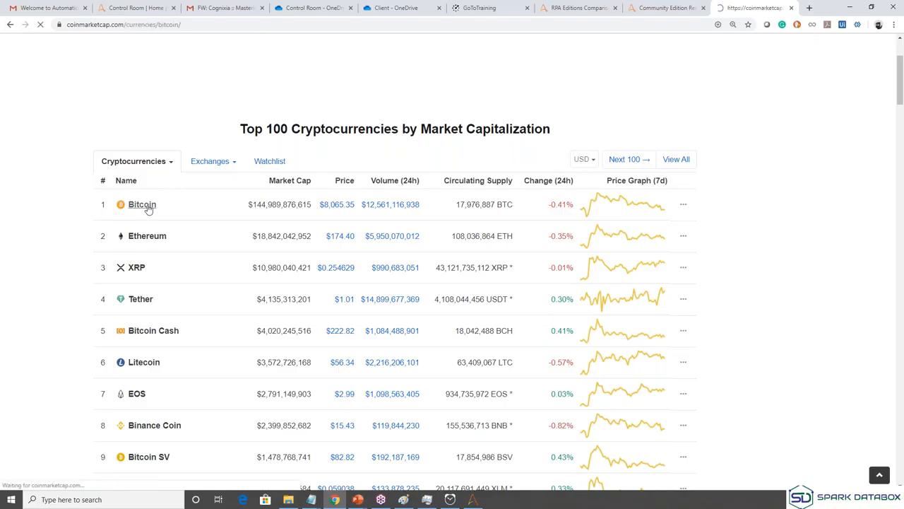
Switch to Bitcoin's Historical Data section showing Sep 6 – Oct 6, 2019 prices.
scroll(148, 209, "down", 3)
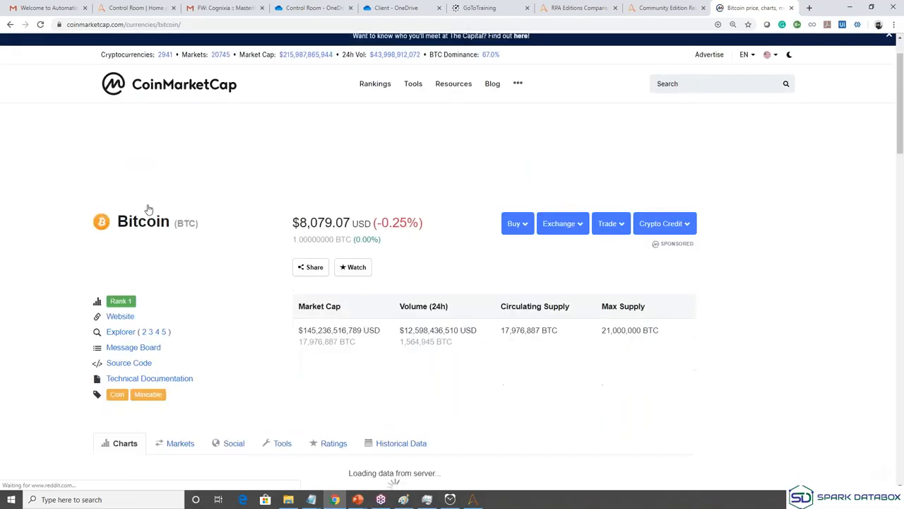
scroll(148, 209, "down", 1)
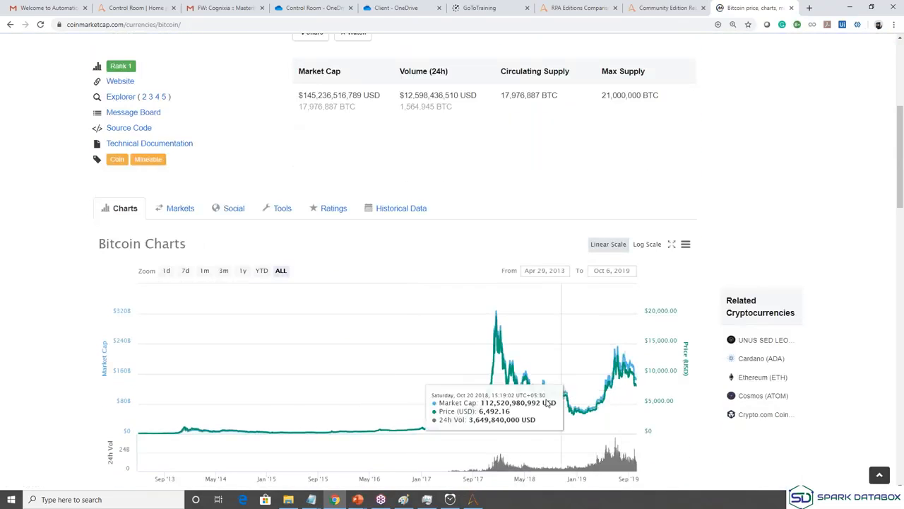
left_click(415, 211)
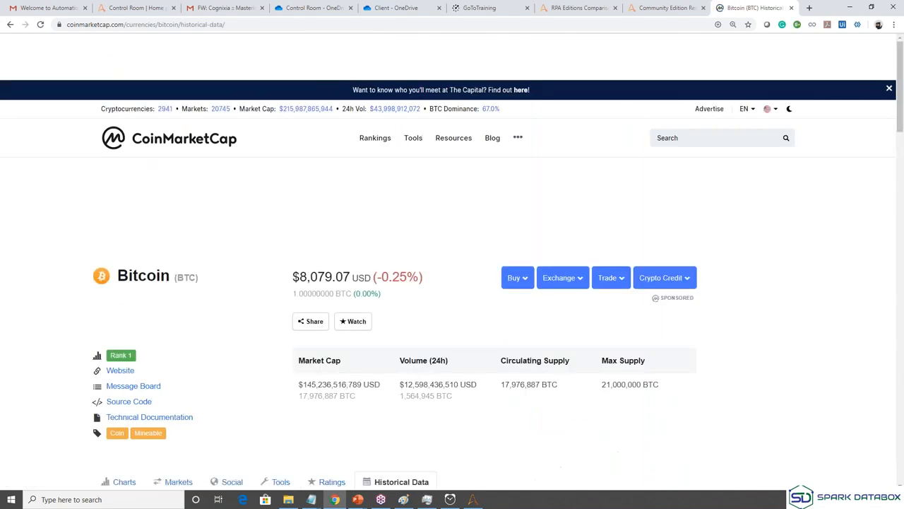
scroll(383, 50, "down", 2)
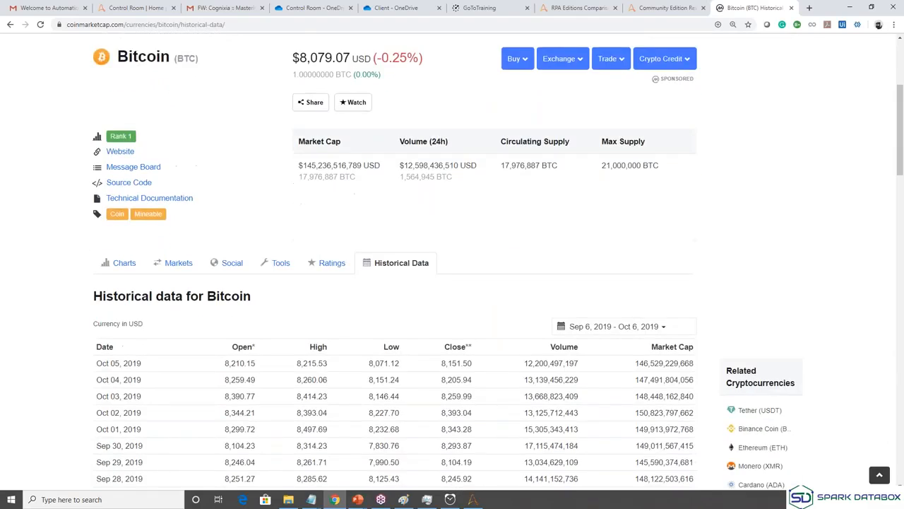
Select the historical data page's full URL in the address bar with Ctrl+A.
left_click(408, 24)
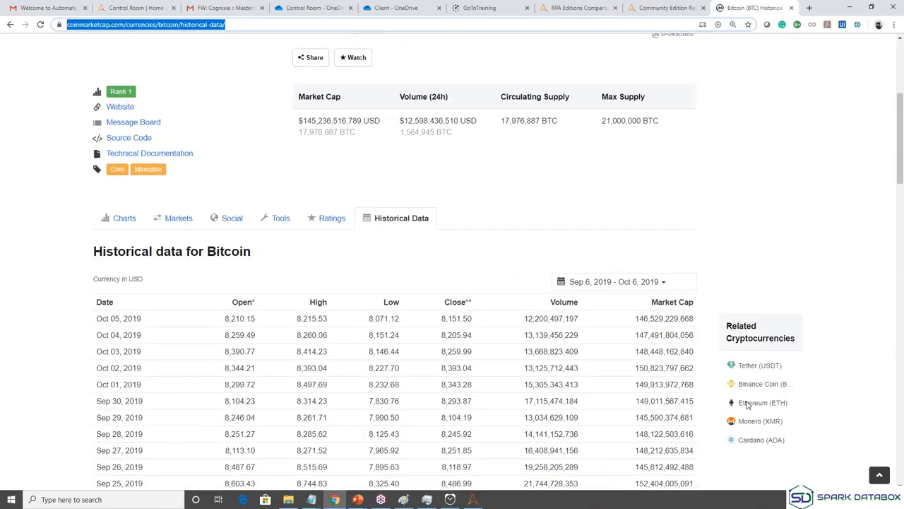
left_click(732, 368)
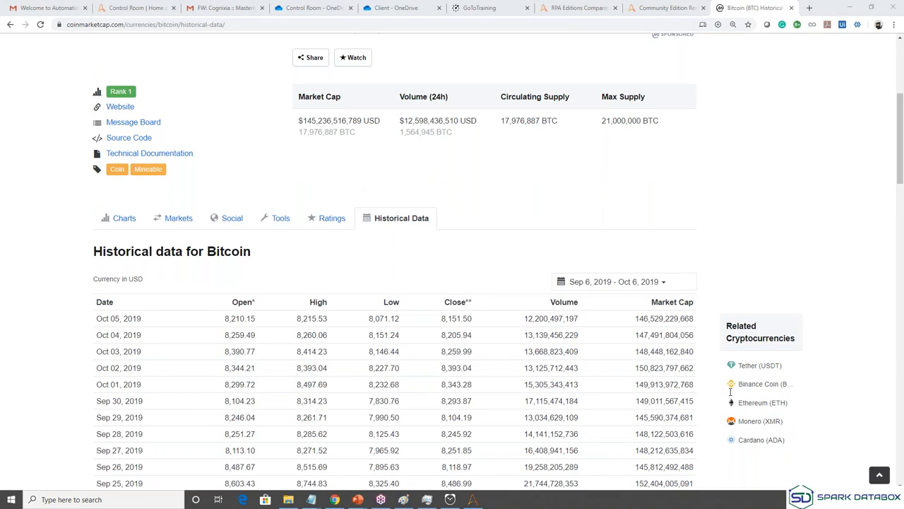
left_click(669, 19)
key("ctrl+a")
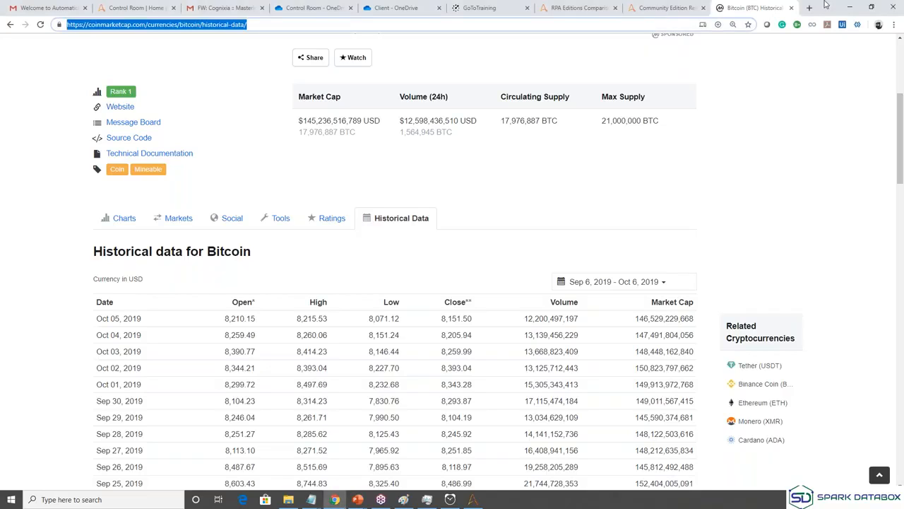
Minimize Chrome, start the Web Recorder, and tick 'Don't show this message again' before OK.
left_click(854, 6)
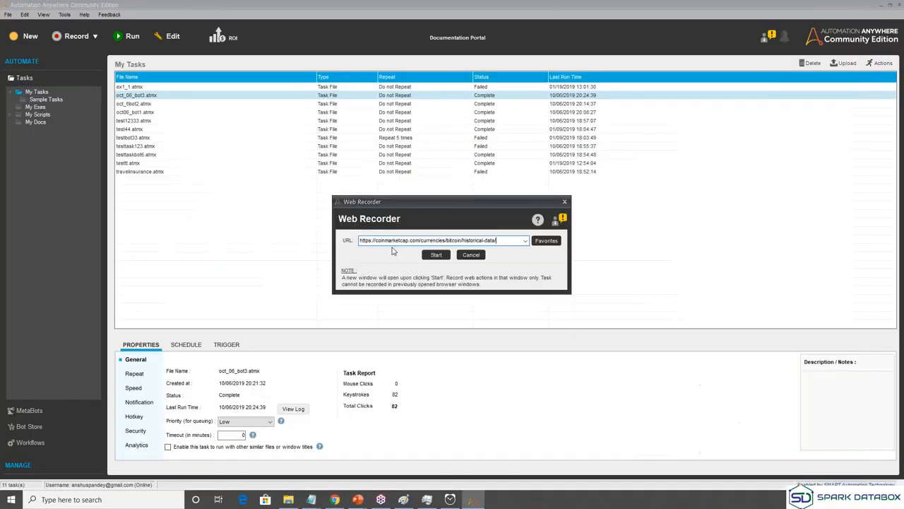
left_click(432, 255)
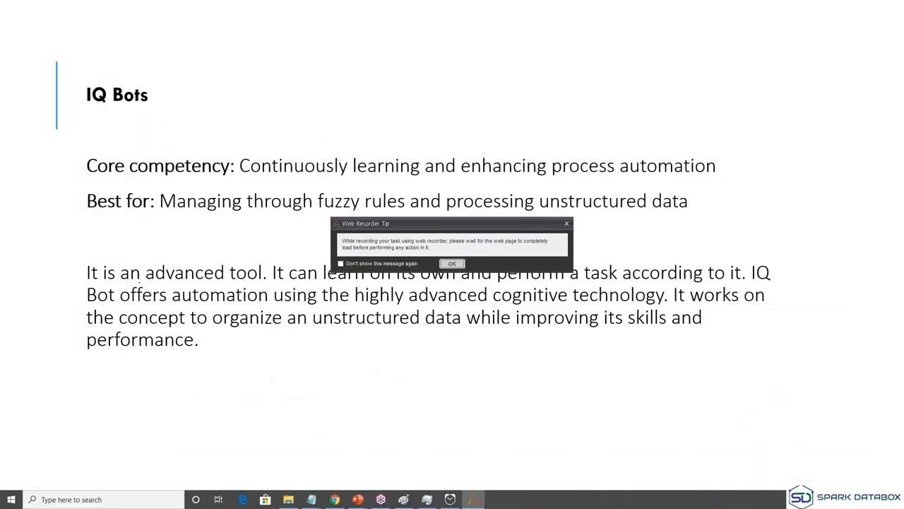
left_click(413, 264)
left_click(452, 264)
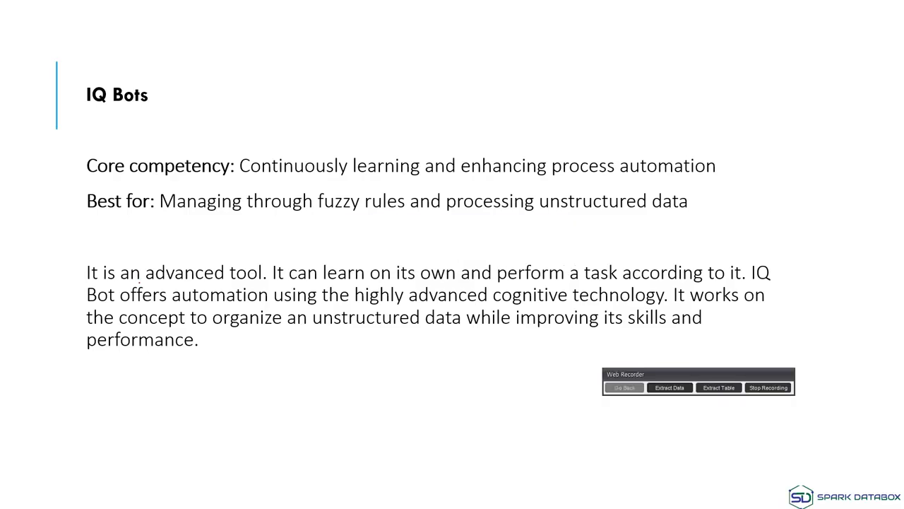
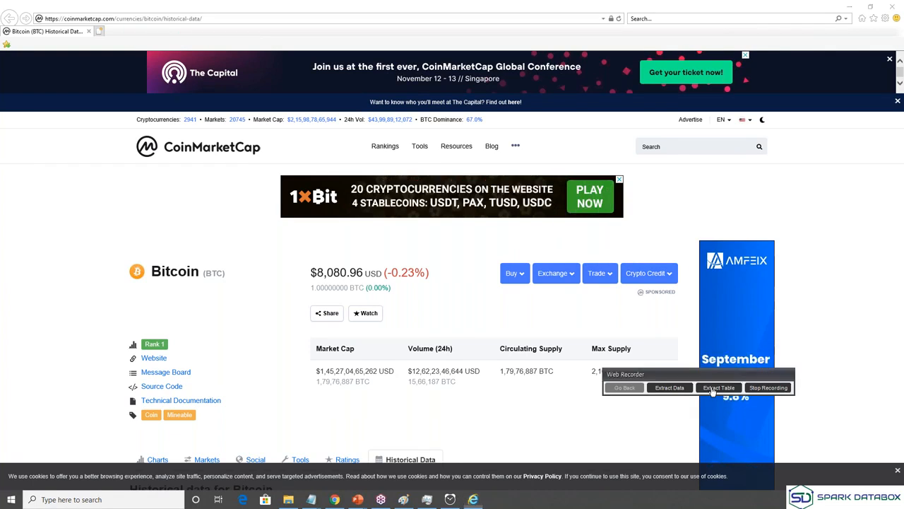
Use Extract Table to capture the Bitcoin historical-data table (Sep 6 – Oct 6, 2019 prices) on CoinMarketCap.
left_click(712, 388)
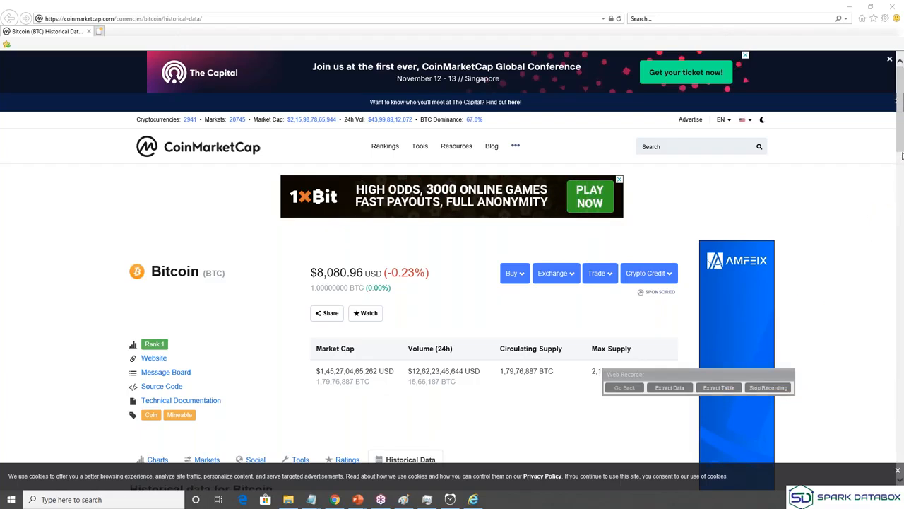
left_click_drag(902, 154, 902, 220)
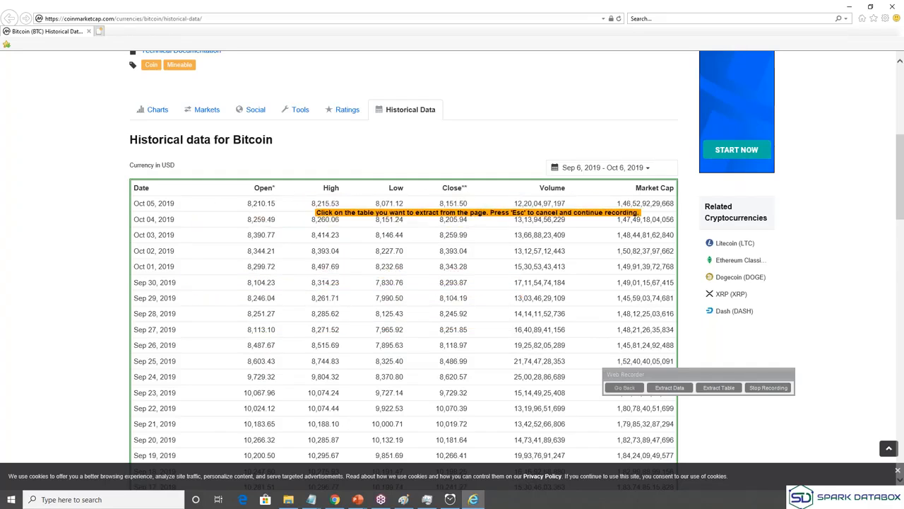
left_click(263, 234)
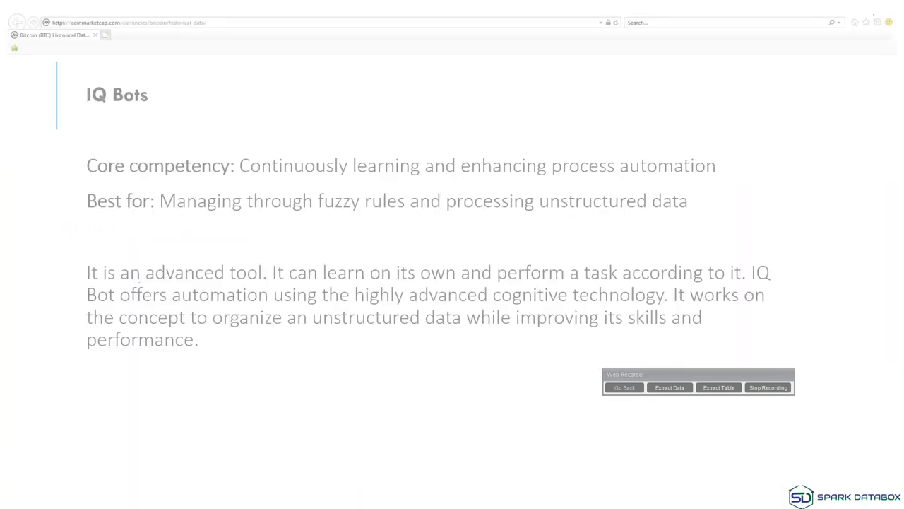